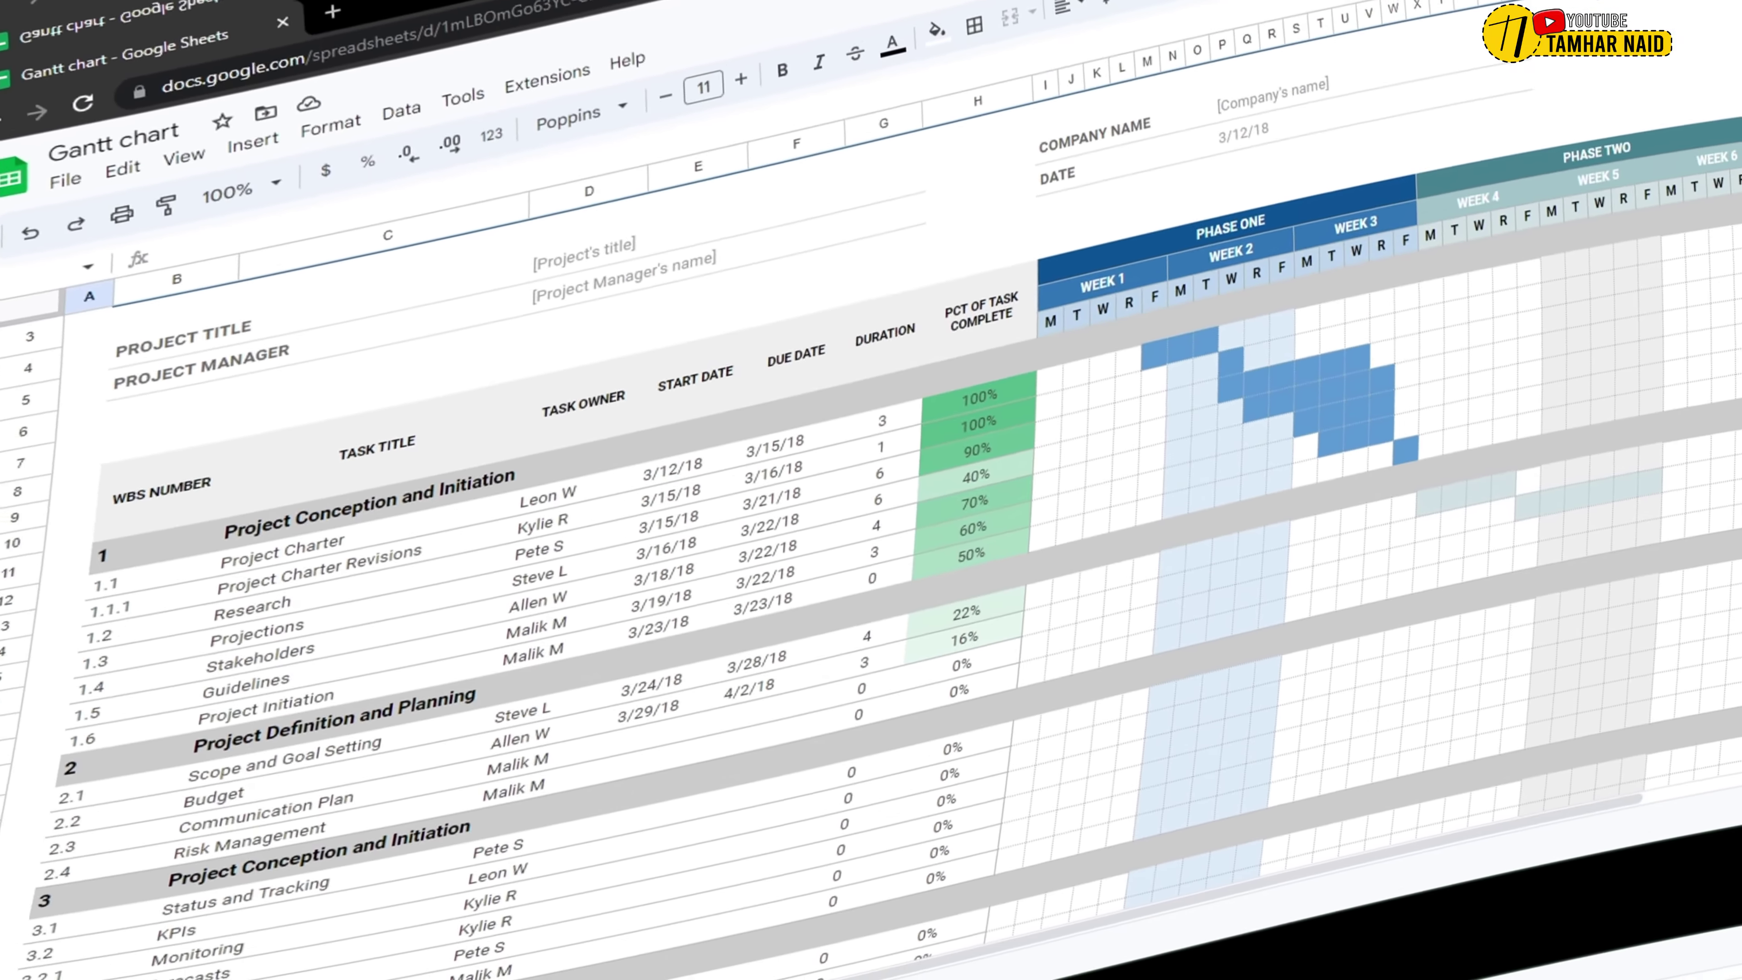
scroll(1665, 241, down, 3)
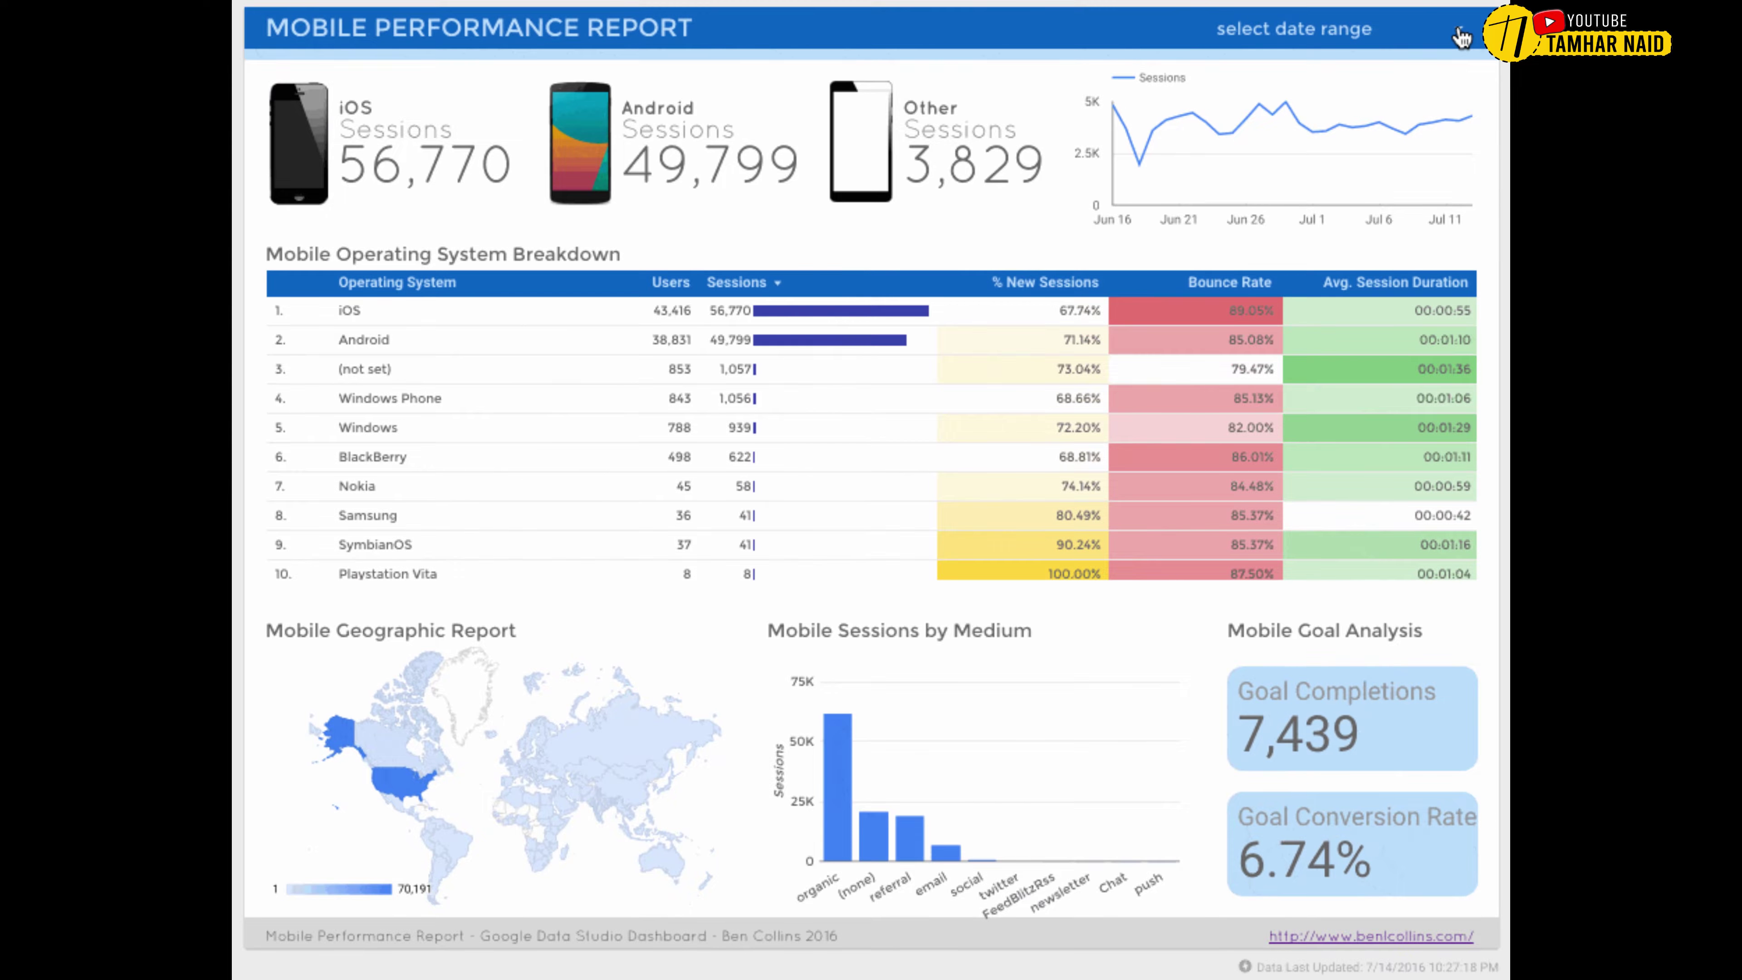
- Set the Mobile Performance Report's date range to Last 7 days and apply it
click(1462, 38)
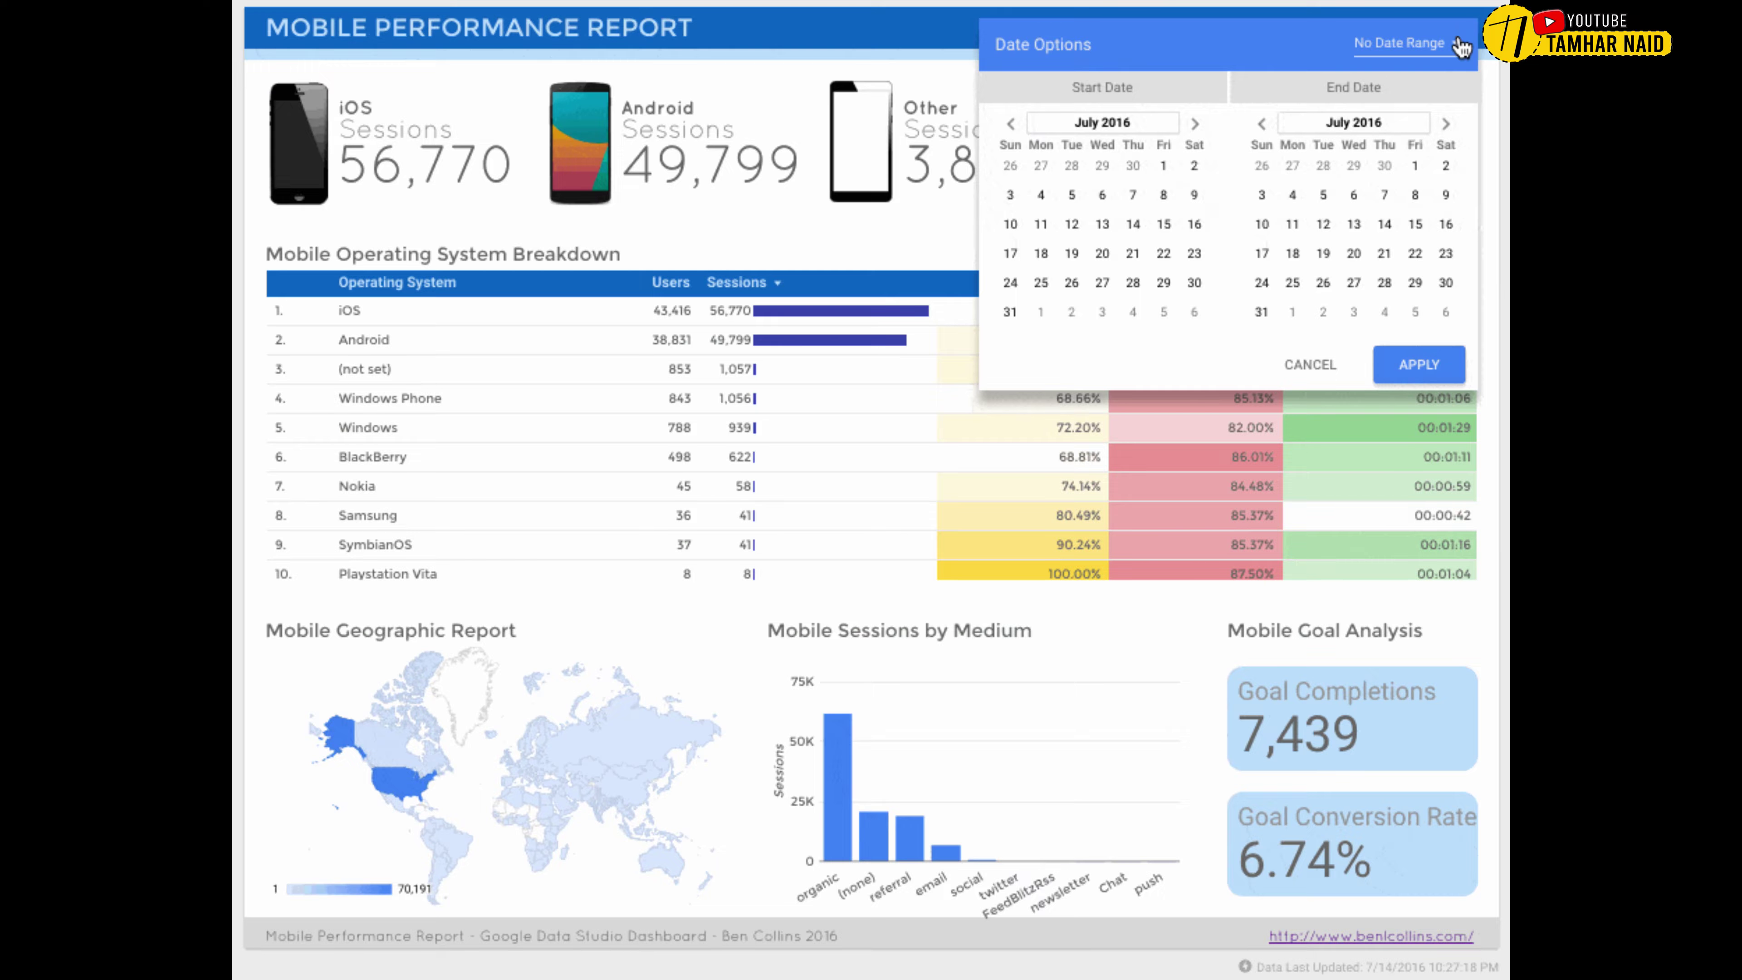
click(1459, 47)
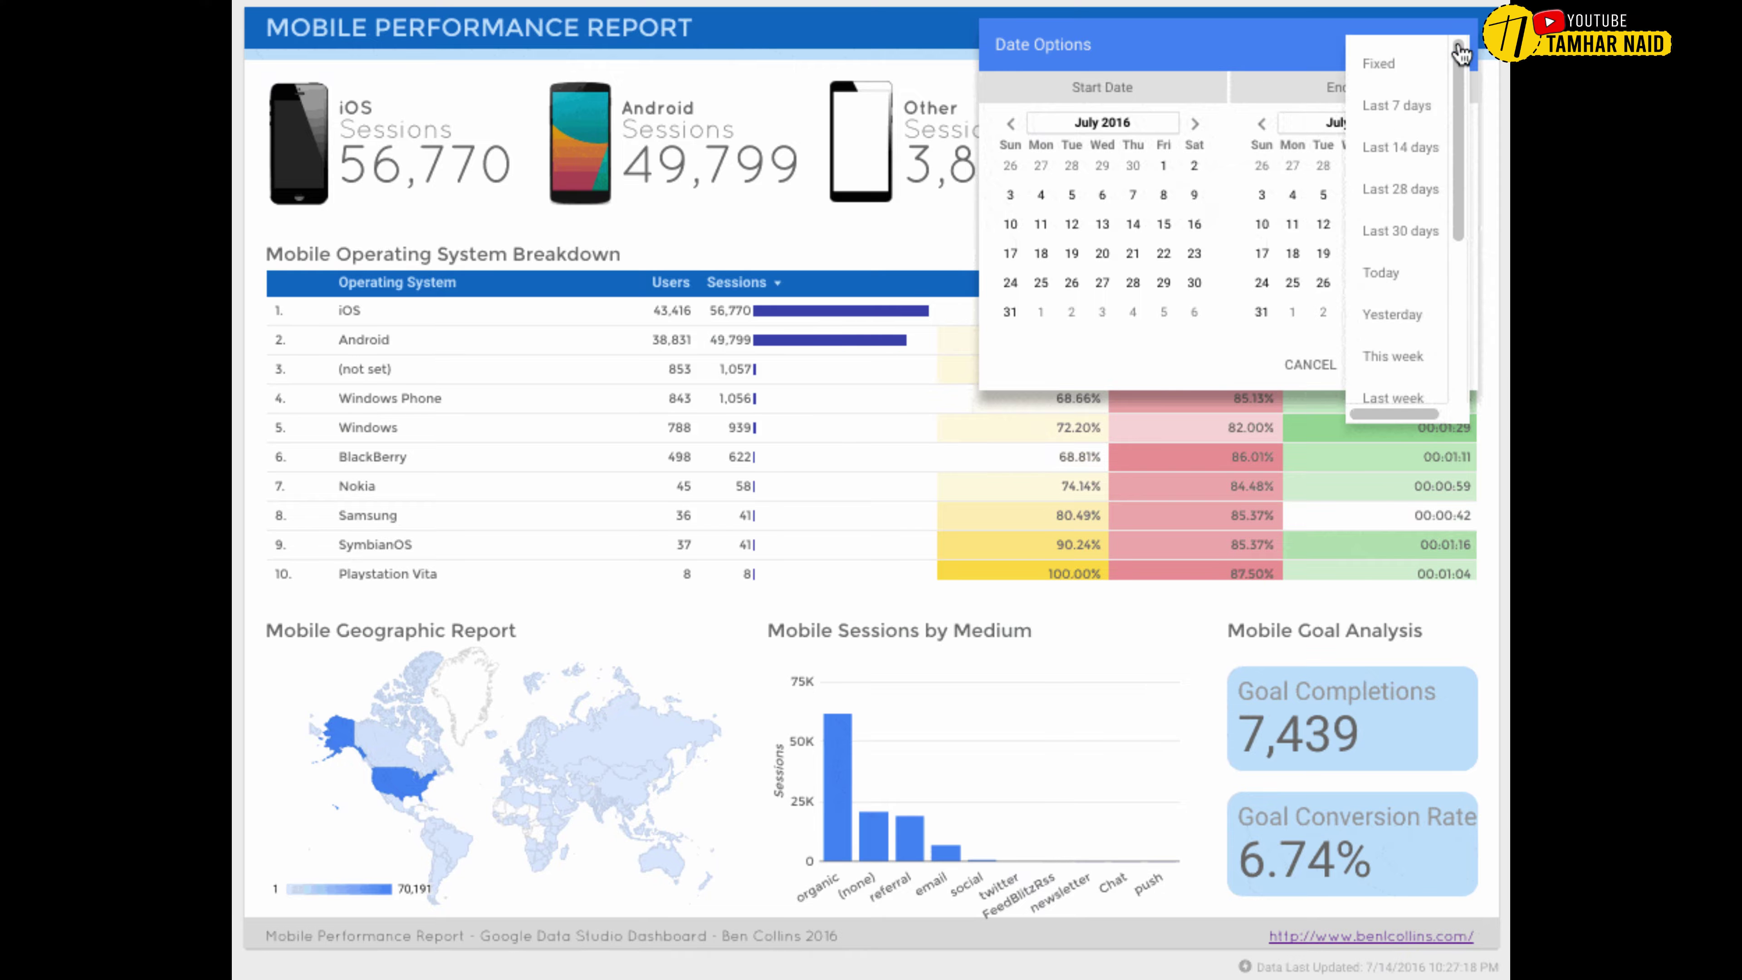
click(1400, 107)
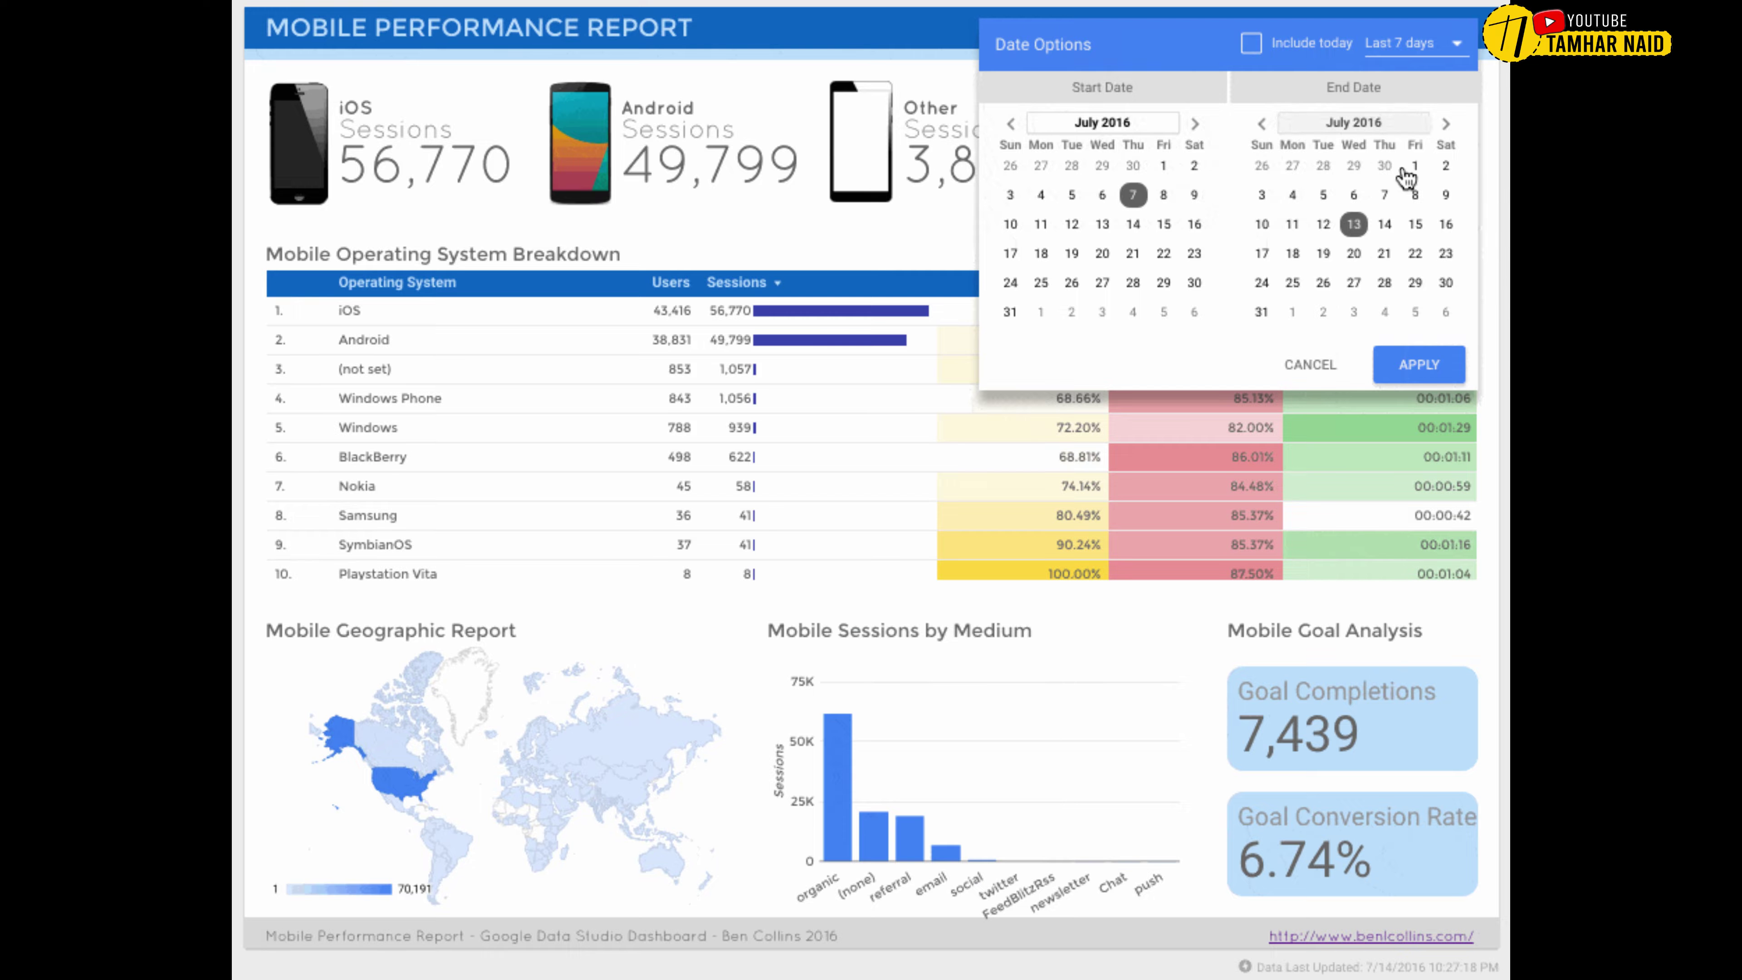
click(1418, 366)
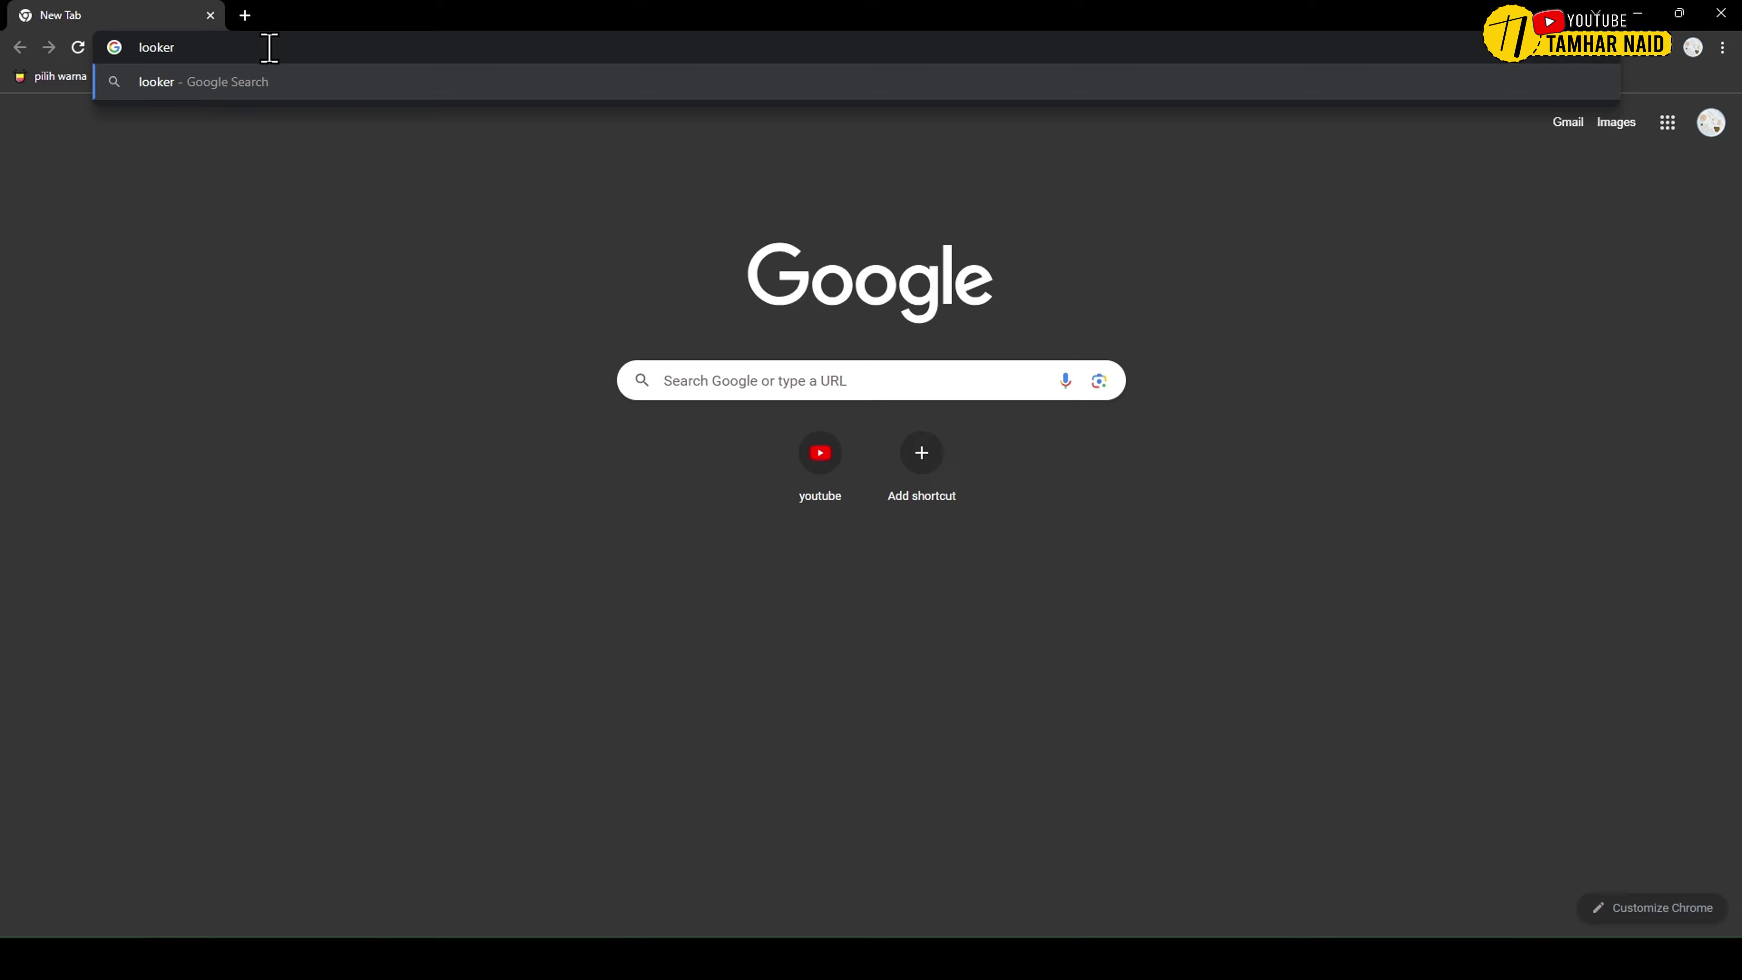
- Search the web for "looker" and get started with Looker Studio from its Google Cloud product page
key(Return)
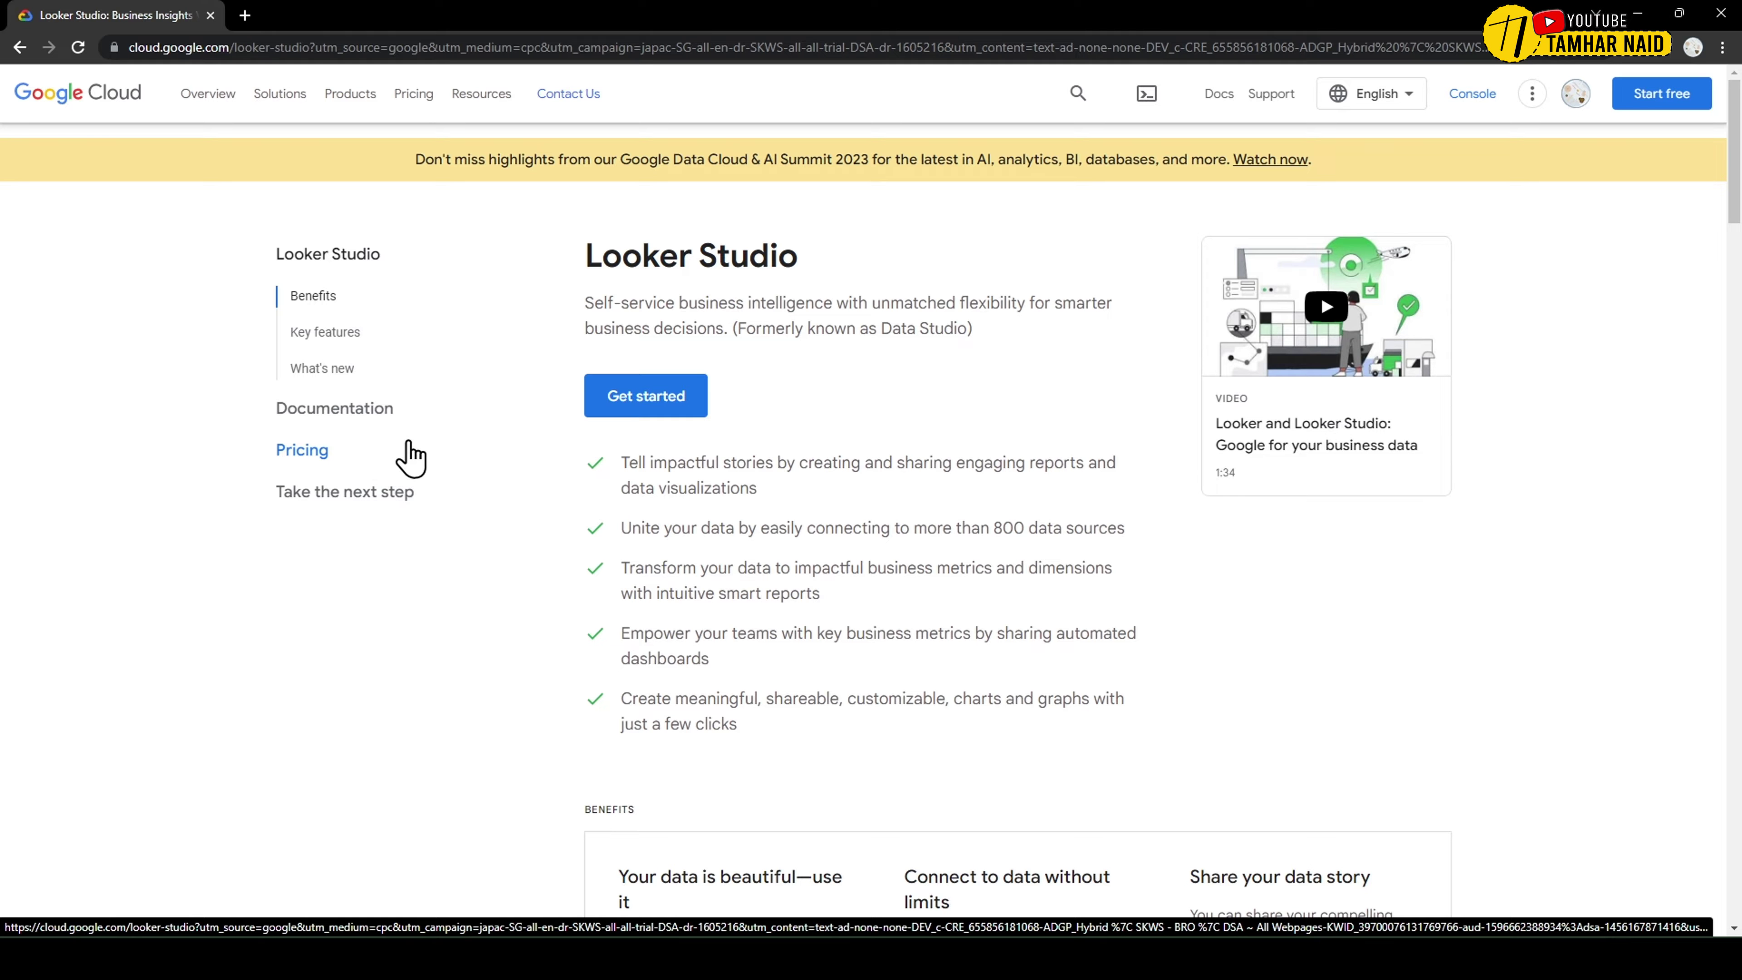
click(649, 420)
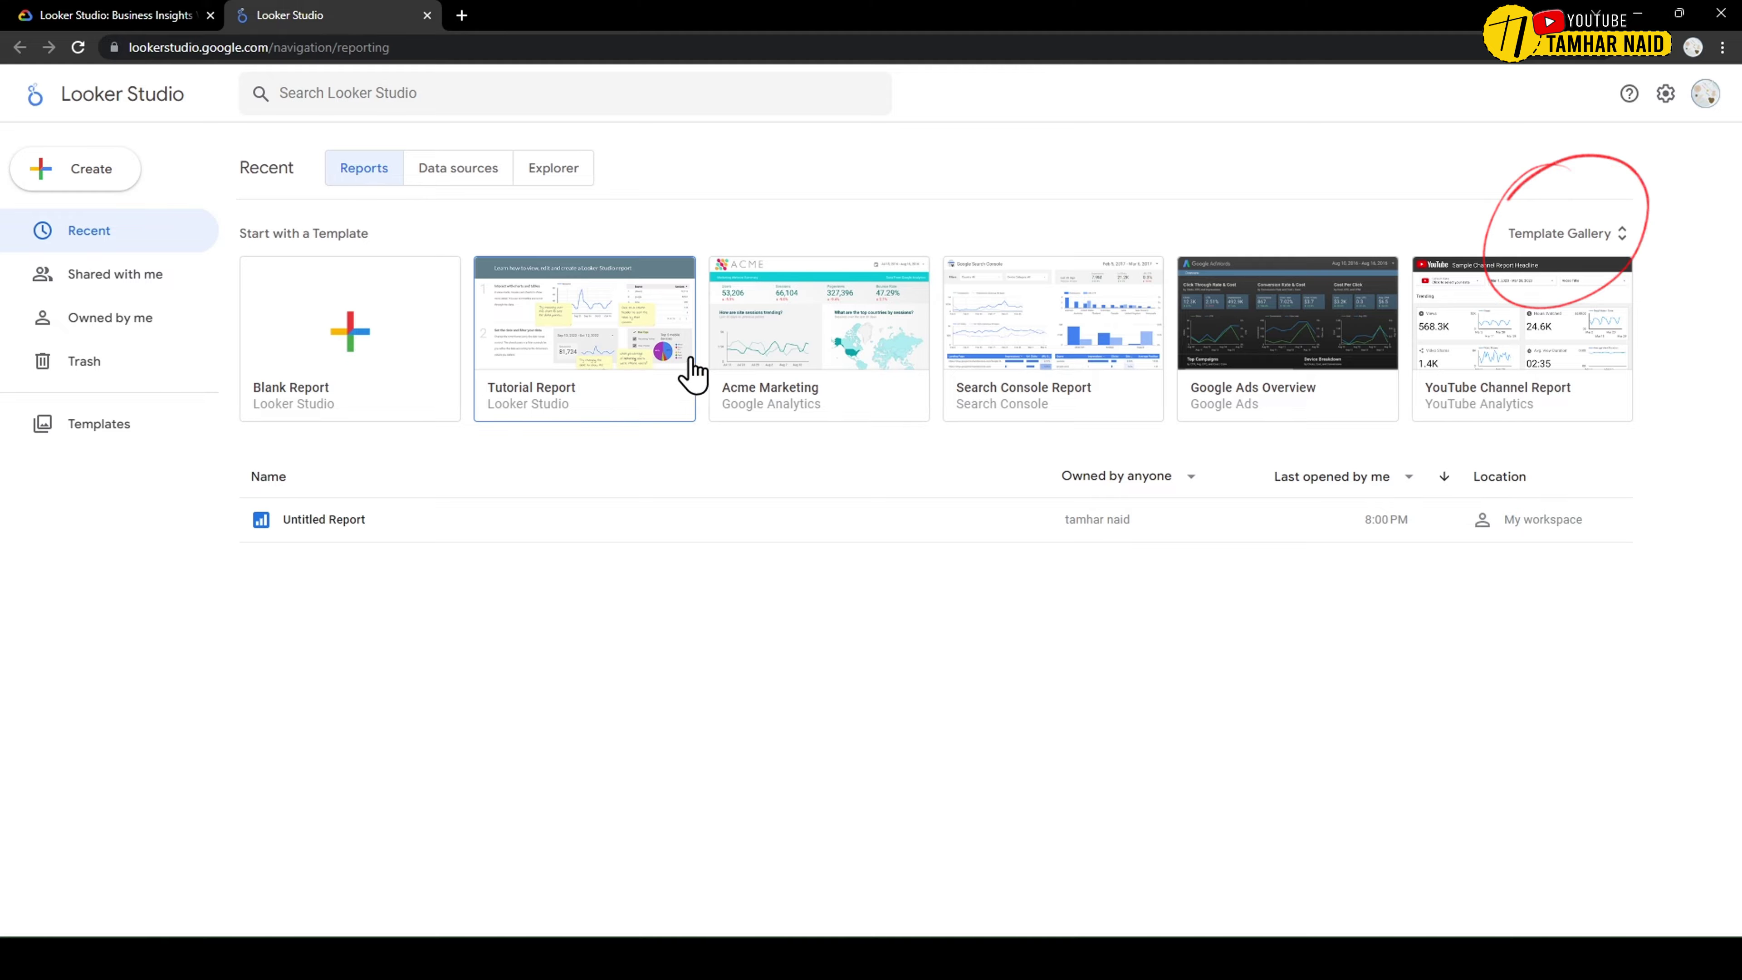
- Browse the Template Gallery and its category filter options, then return to the Looker Studio home page
click(1558, 237)
scroll(1396, 573, down, 10)
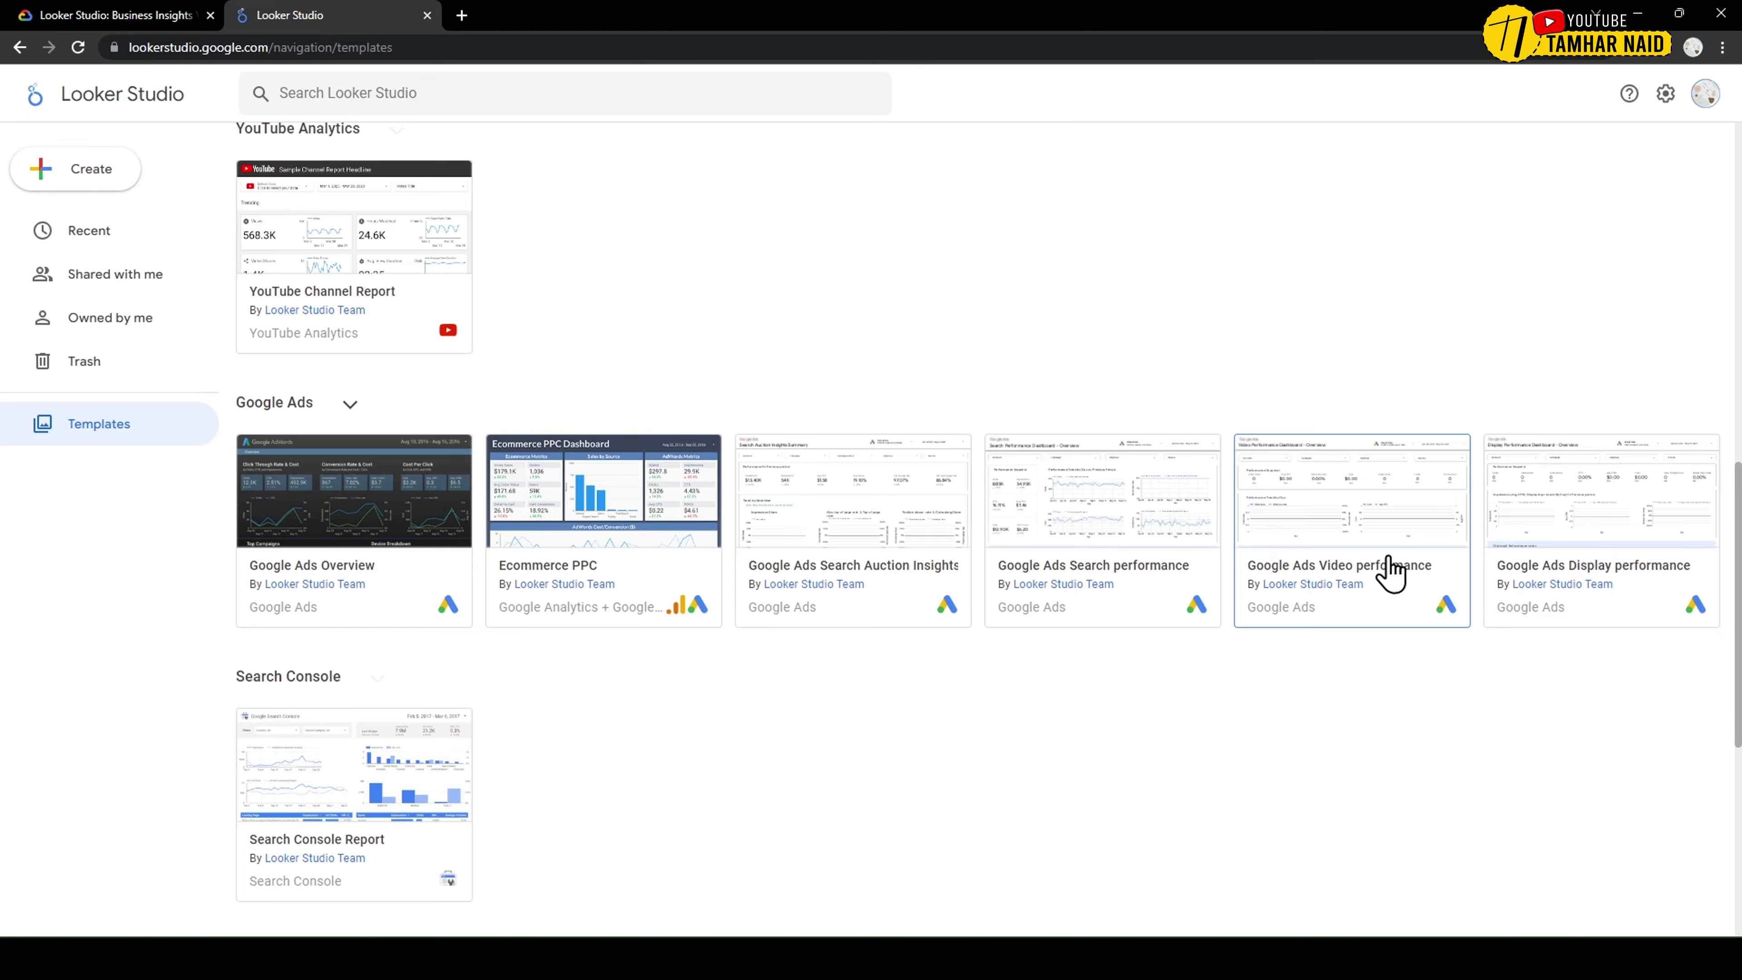
scroll(1391, 573, down, 8)
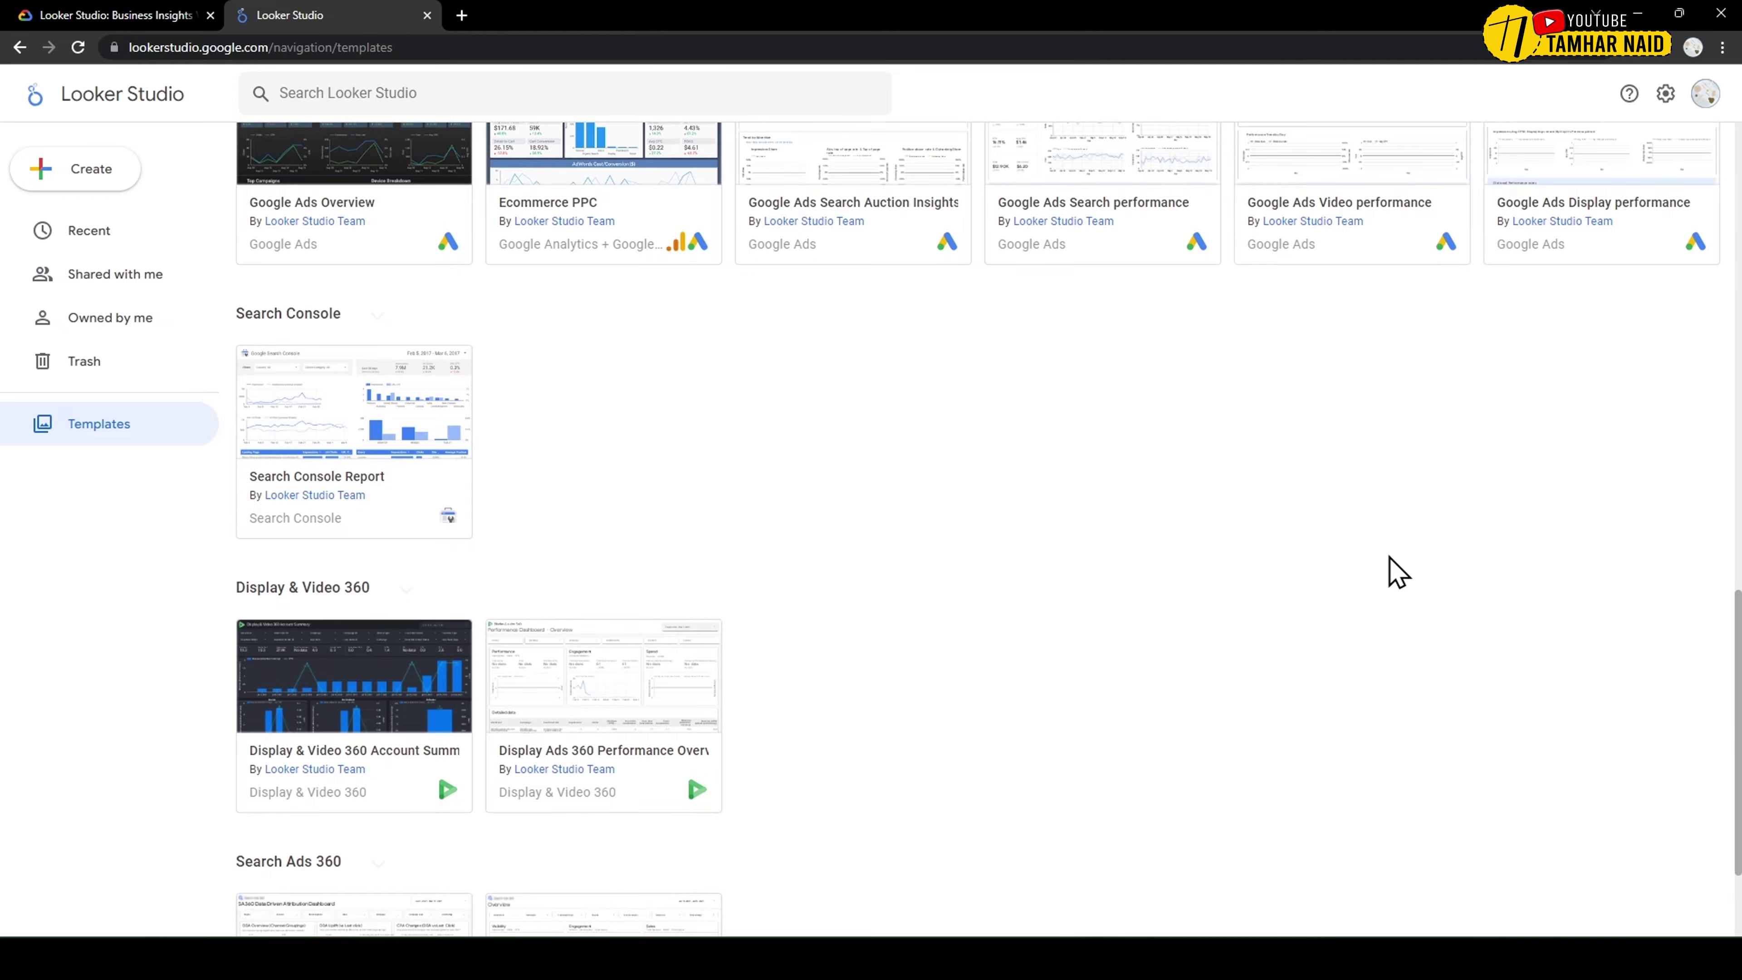
scroll(1396, 572, up, 18)
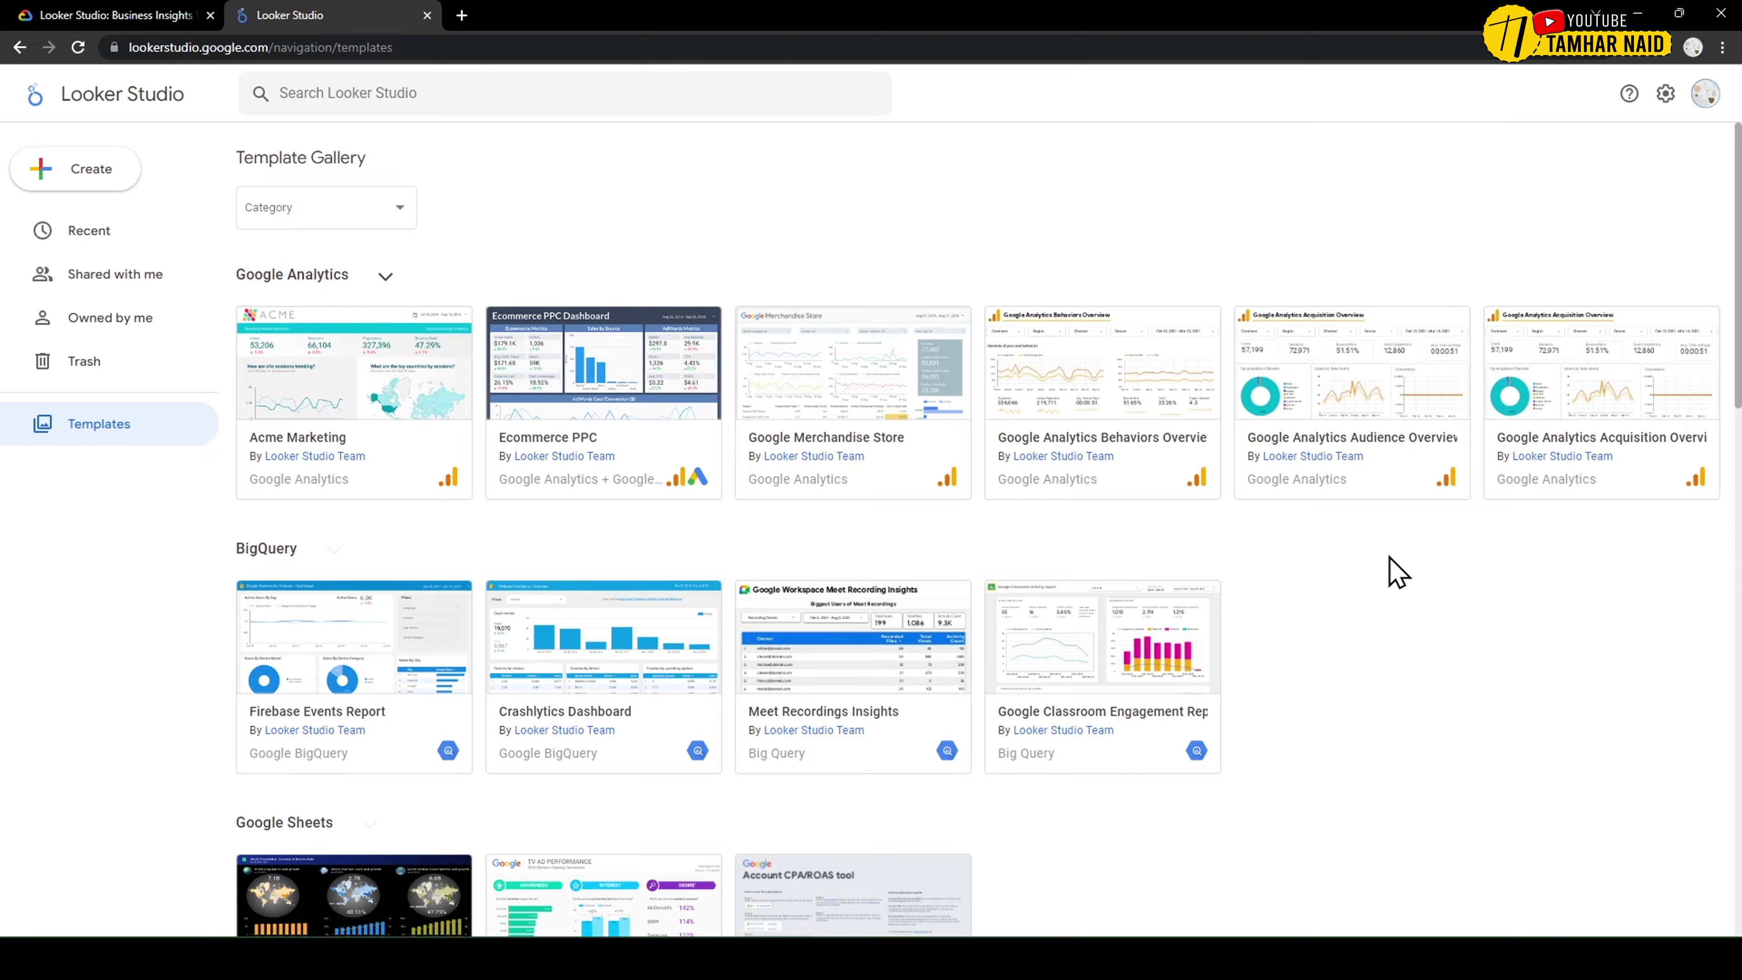
click(331, 224)
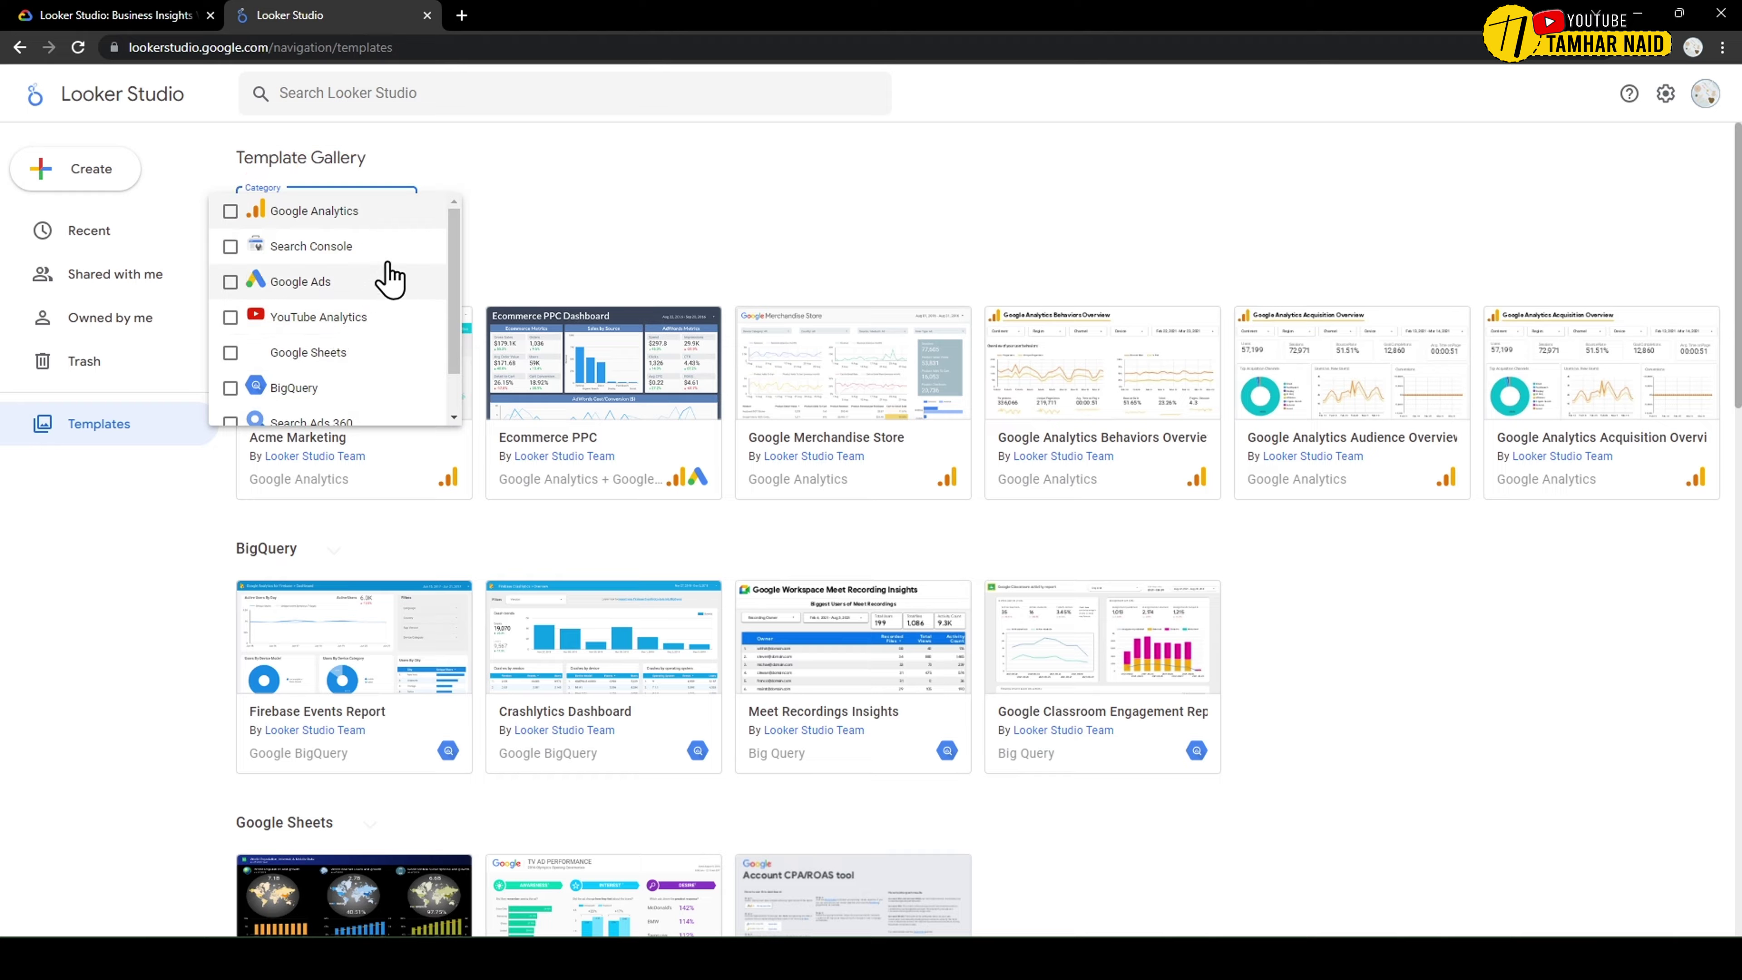
click(677, 144)
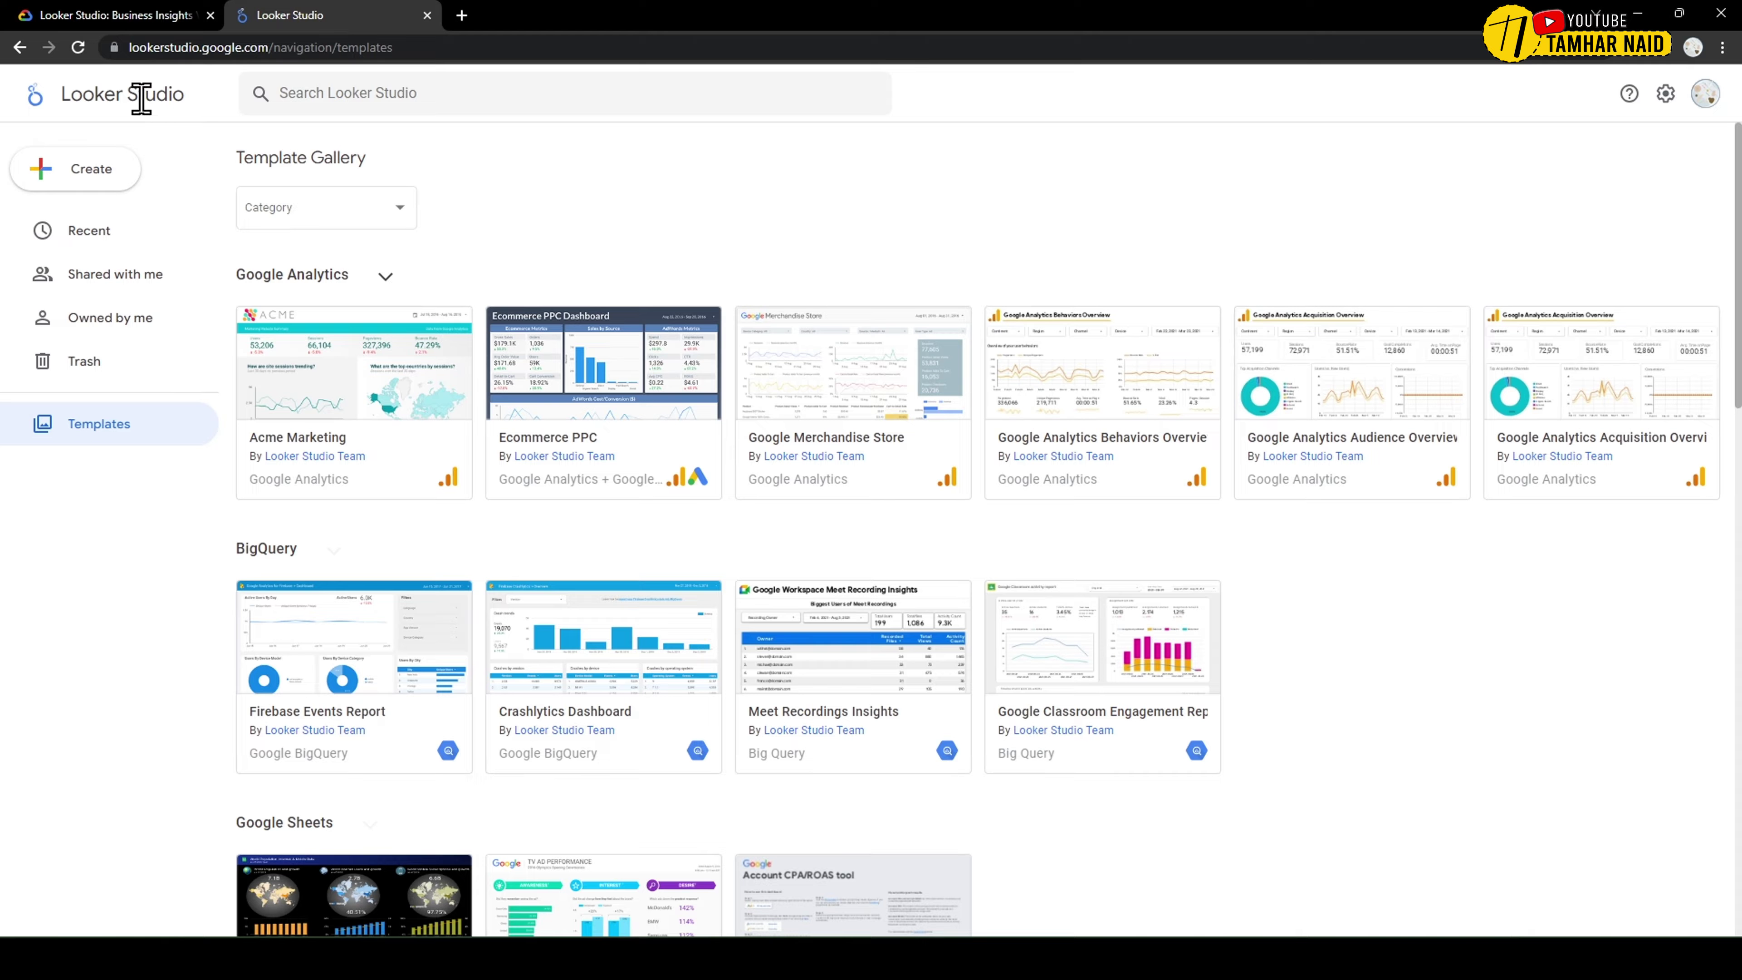
click(34, 97)
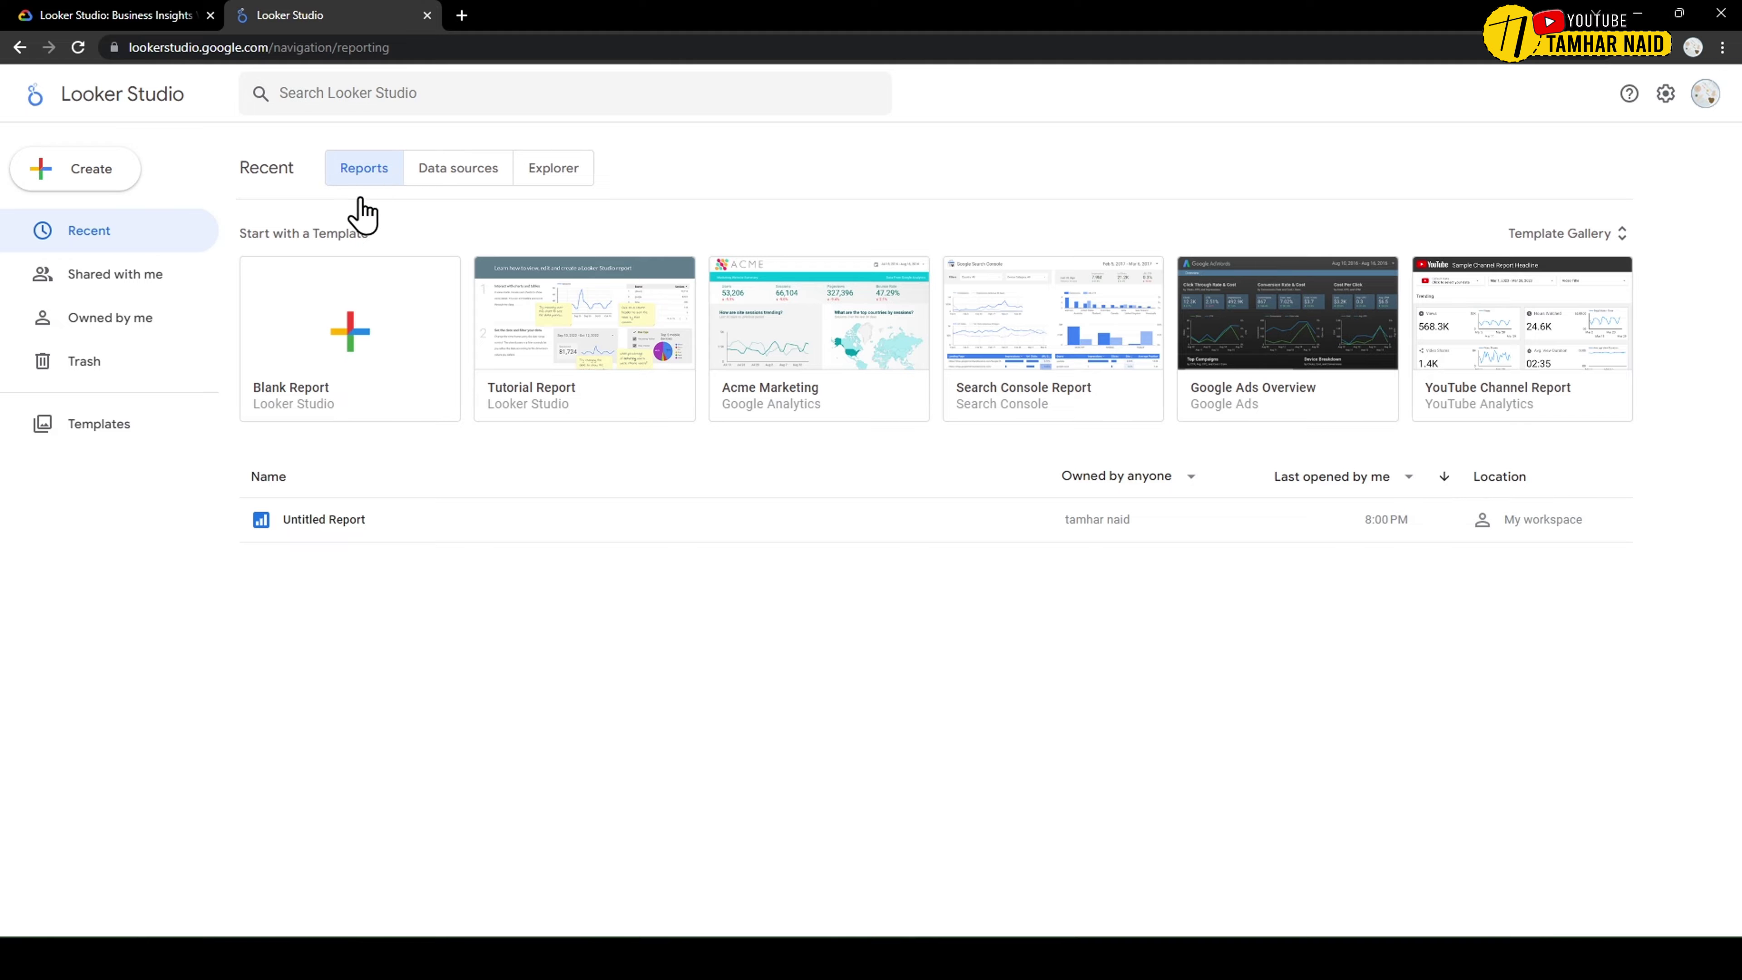
- View the recent data sources and Explorer lists, then return to the recent reports
click(435, 194)
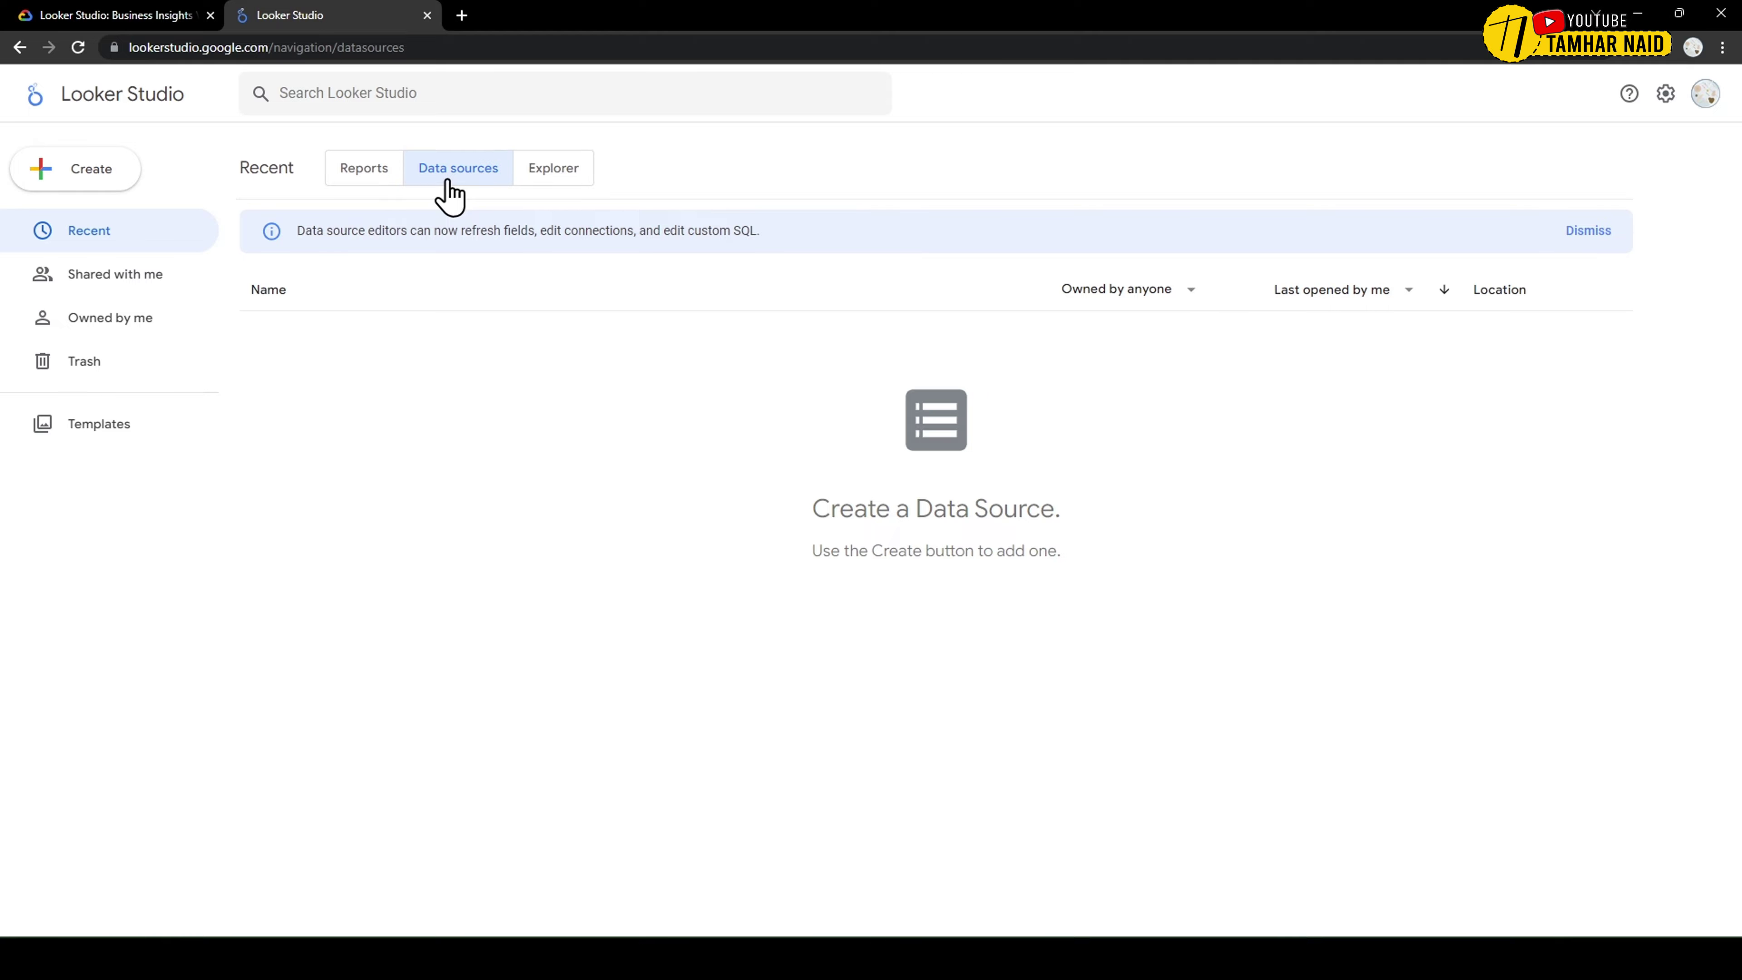
click(543, 182)
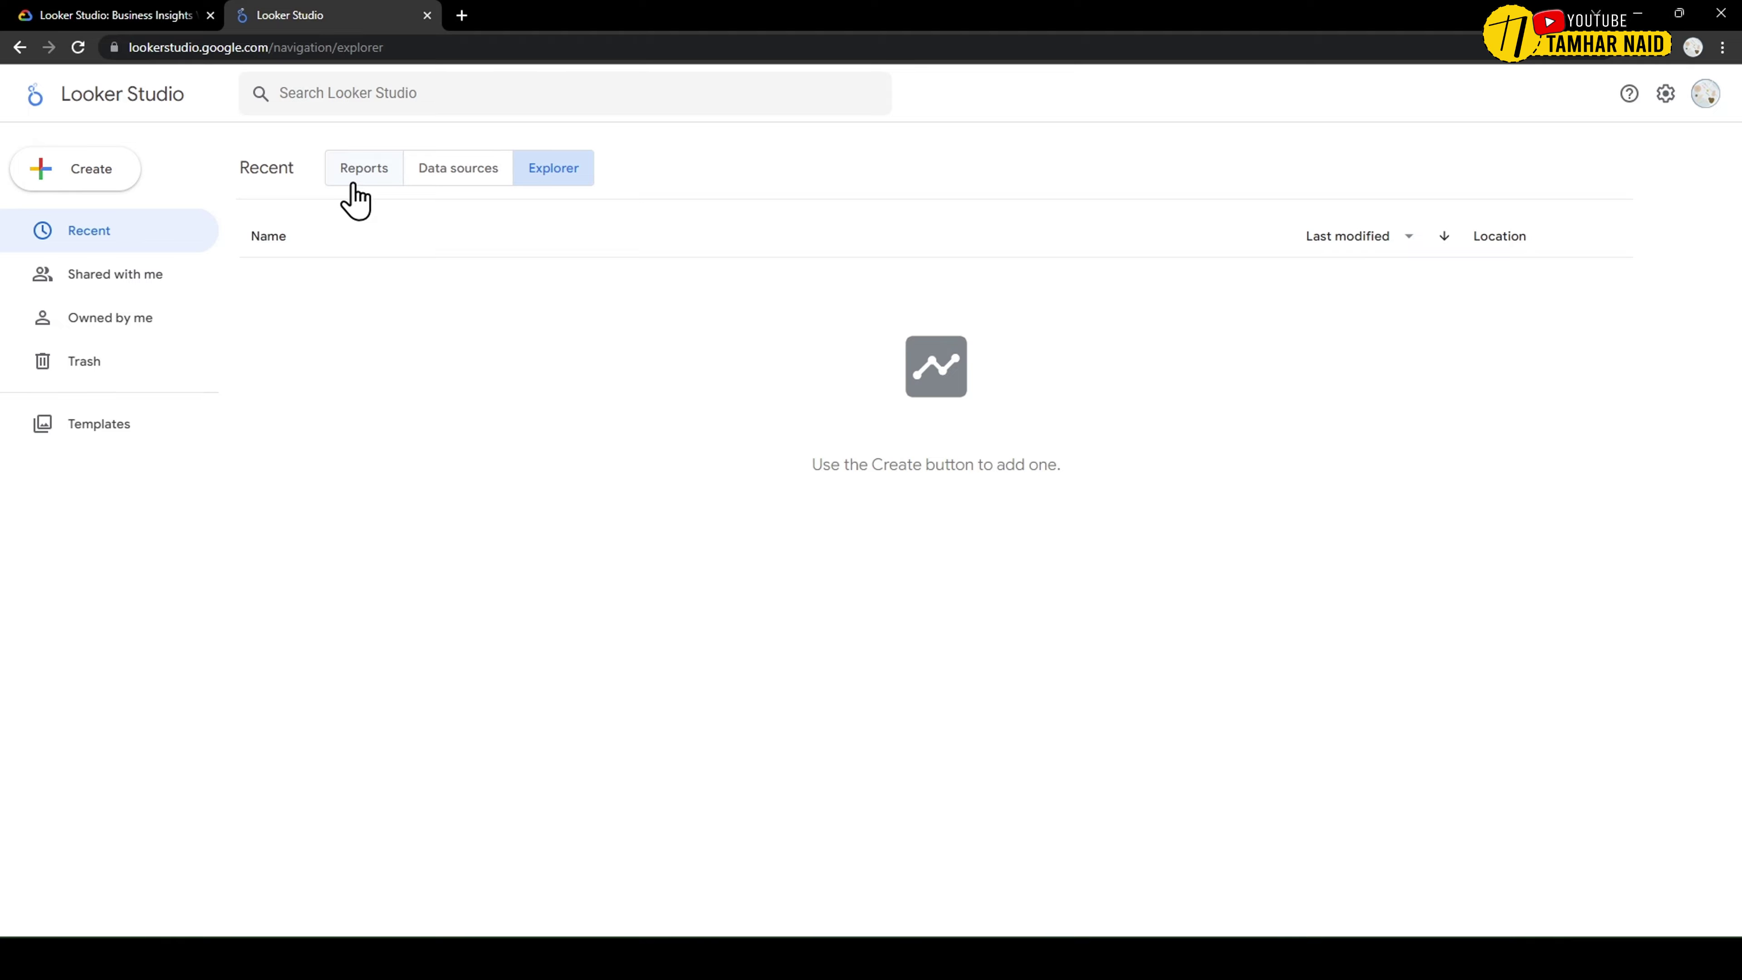
click(354, 200)
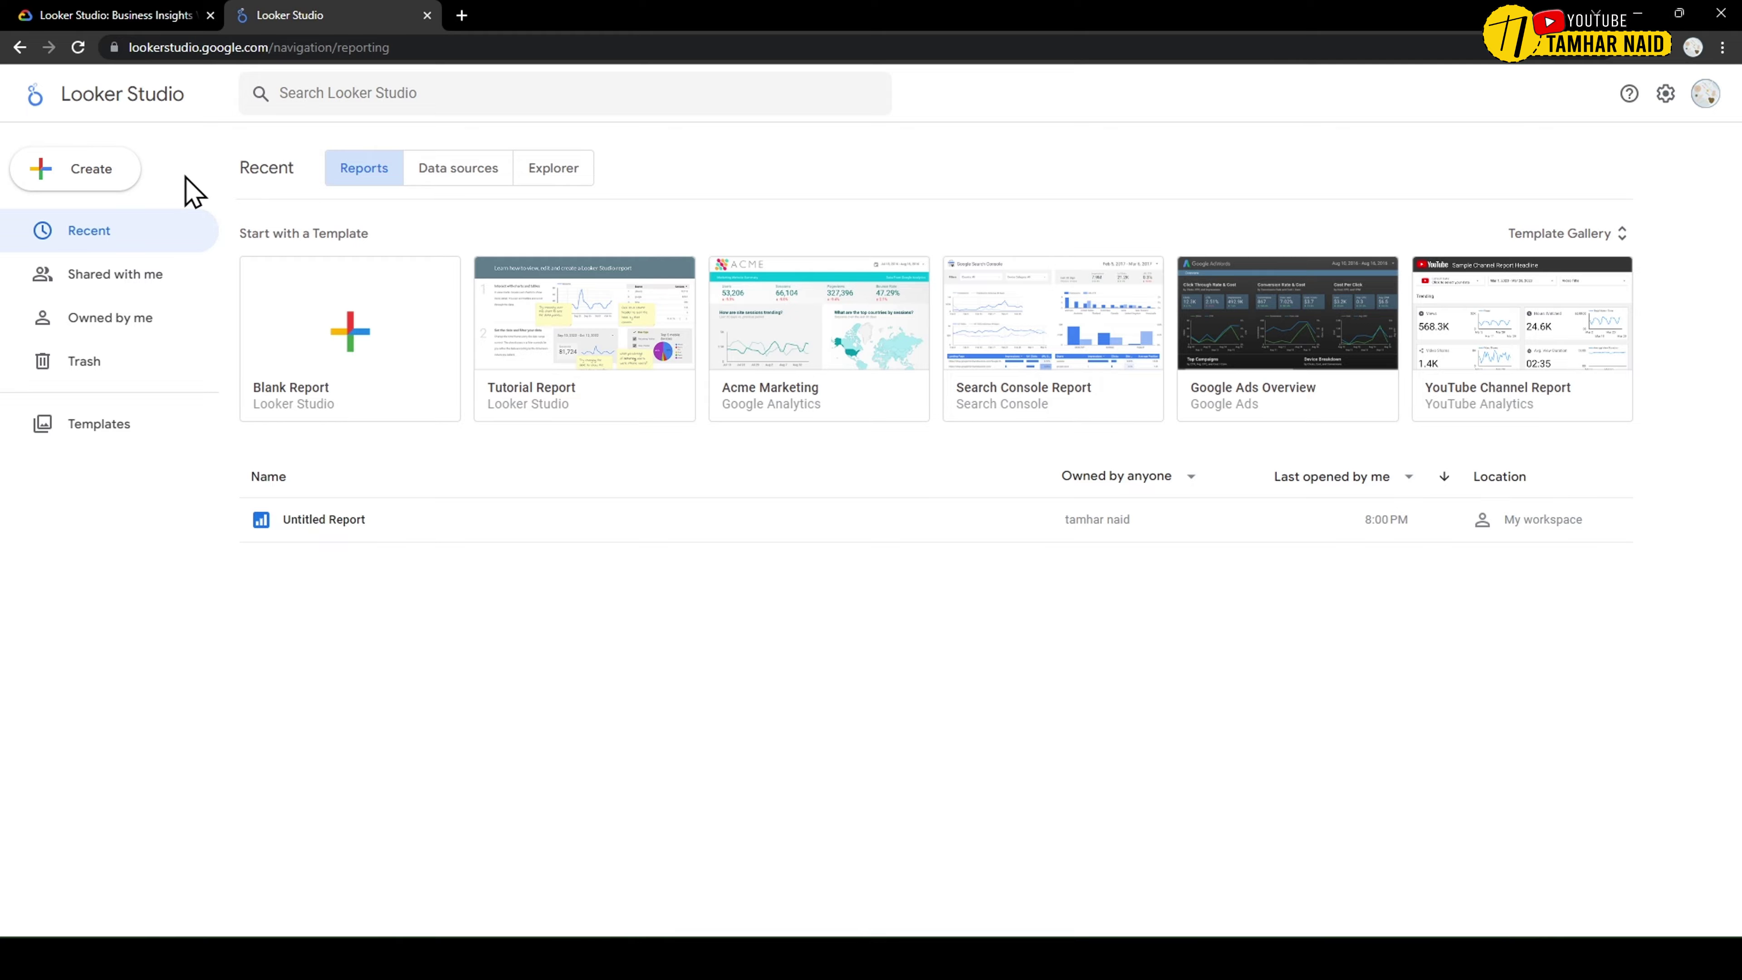
- Create a new blank report
click(113, 182)
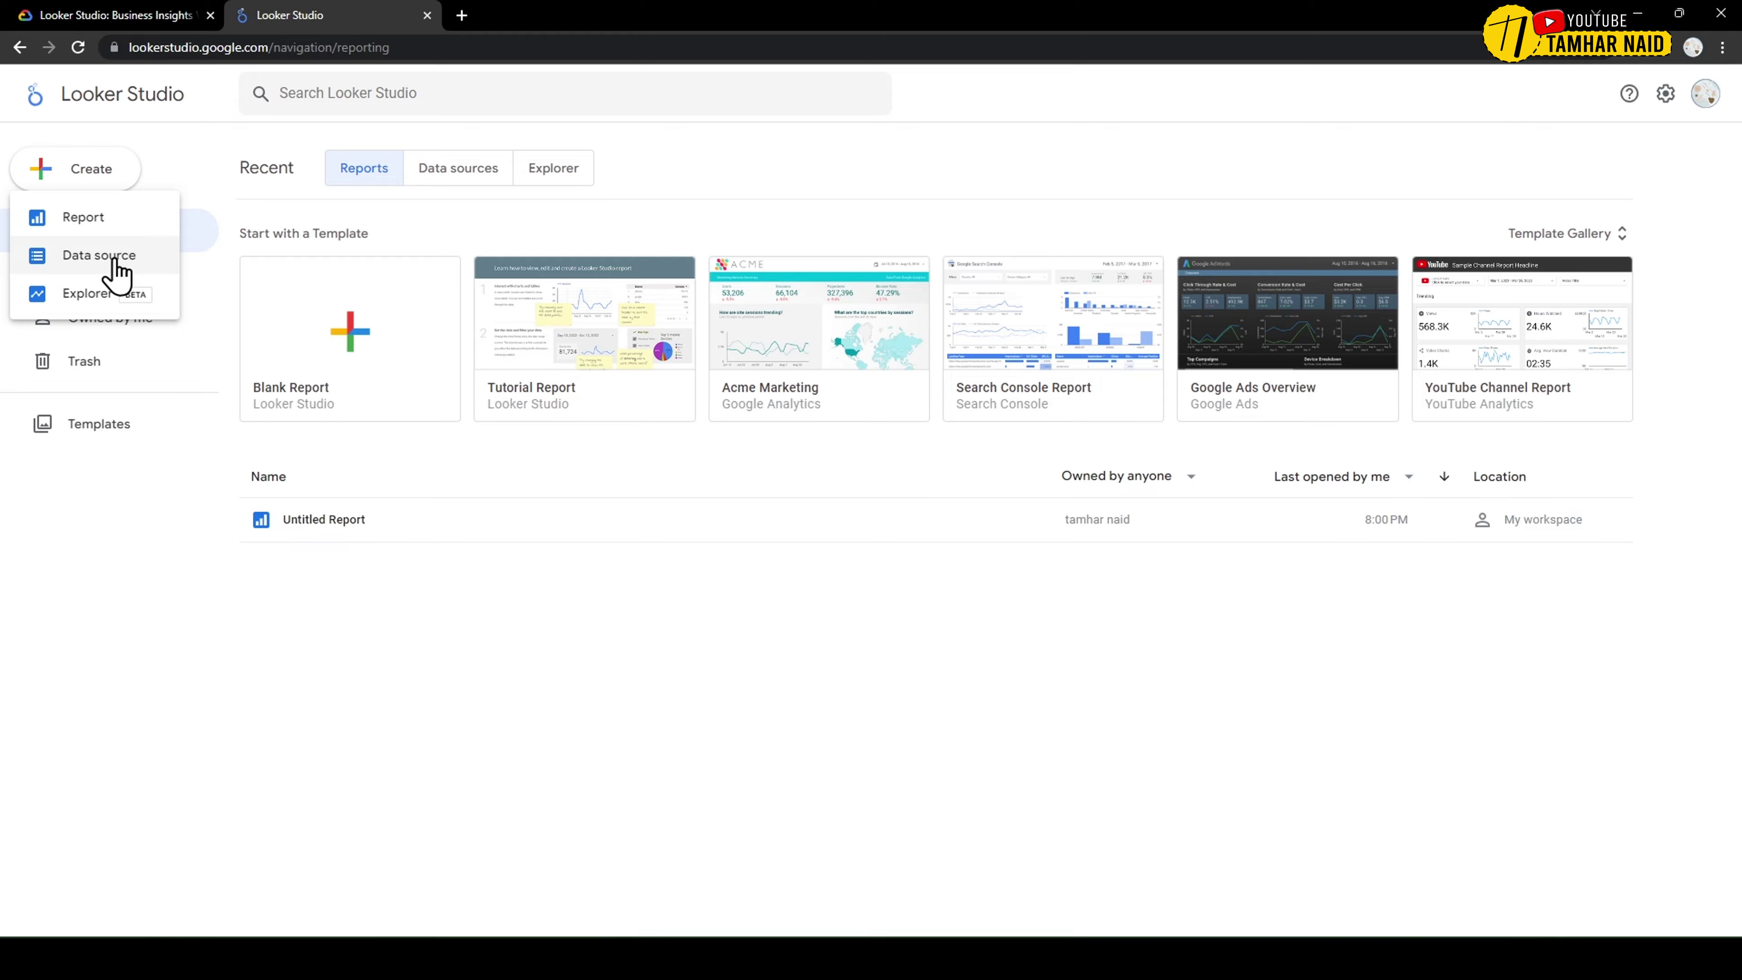
click(114, 227)
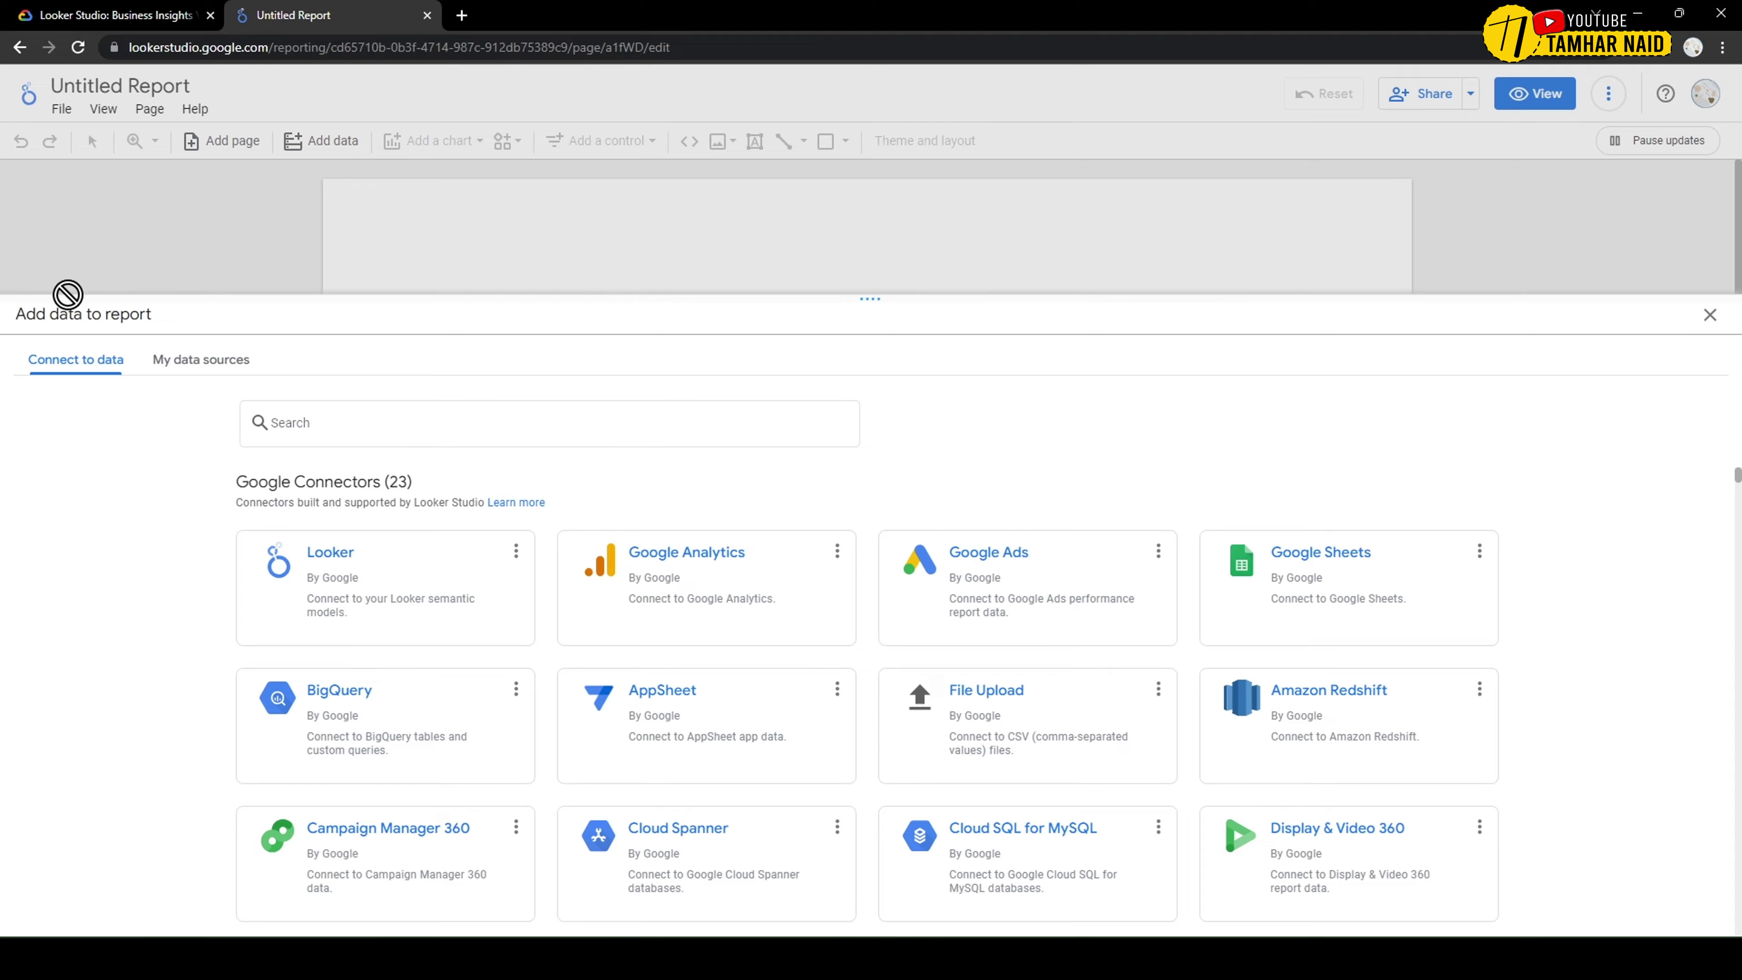
- Examine the Google Connectors available for adding data to the report
drag(14, 313, 165, 316)
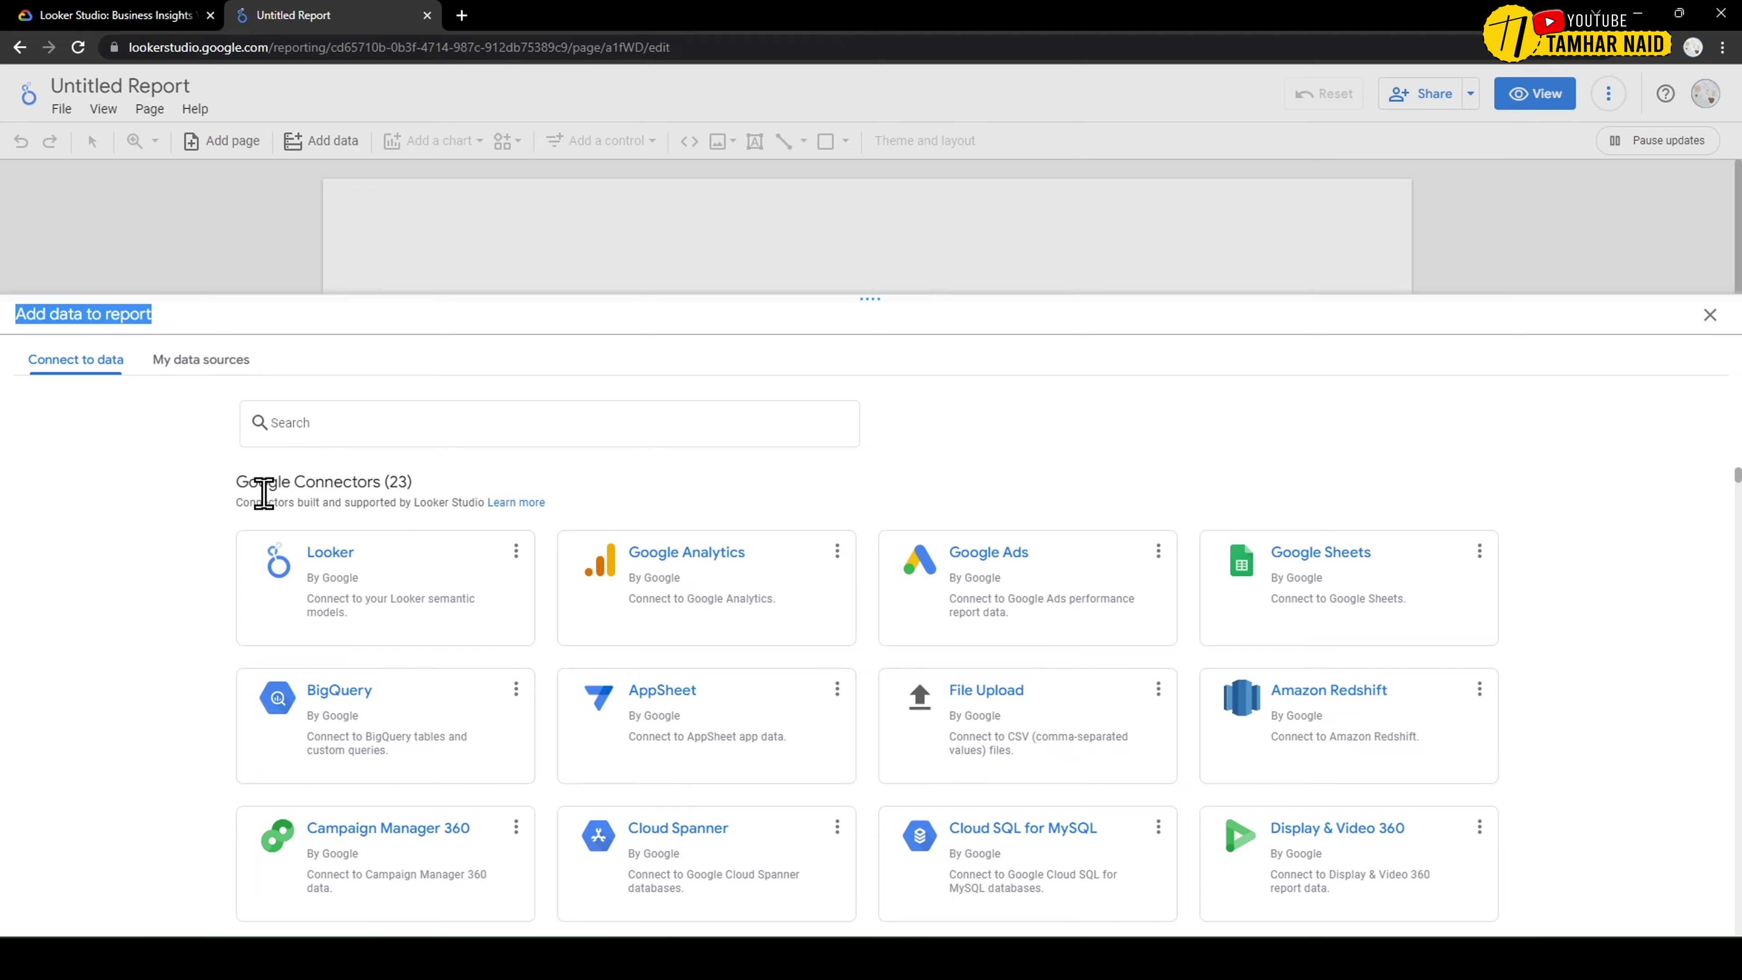
drag(235, 481, 417, 488)
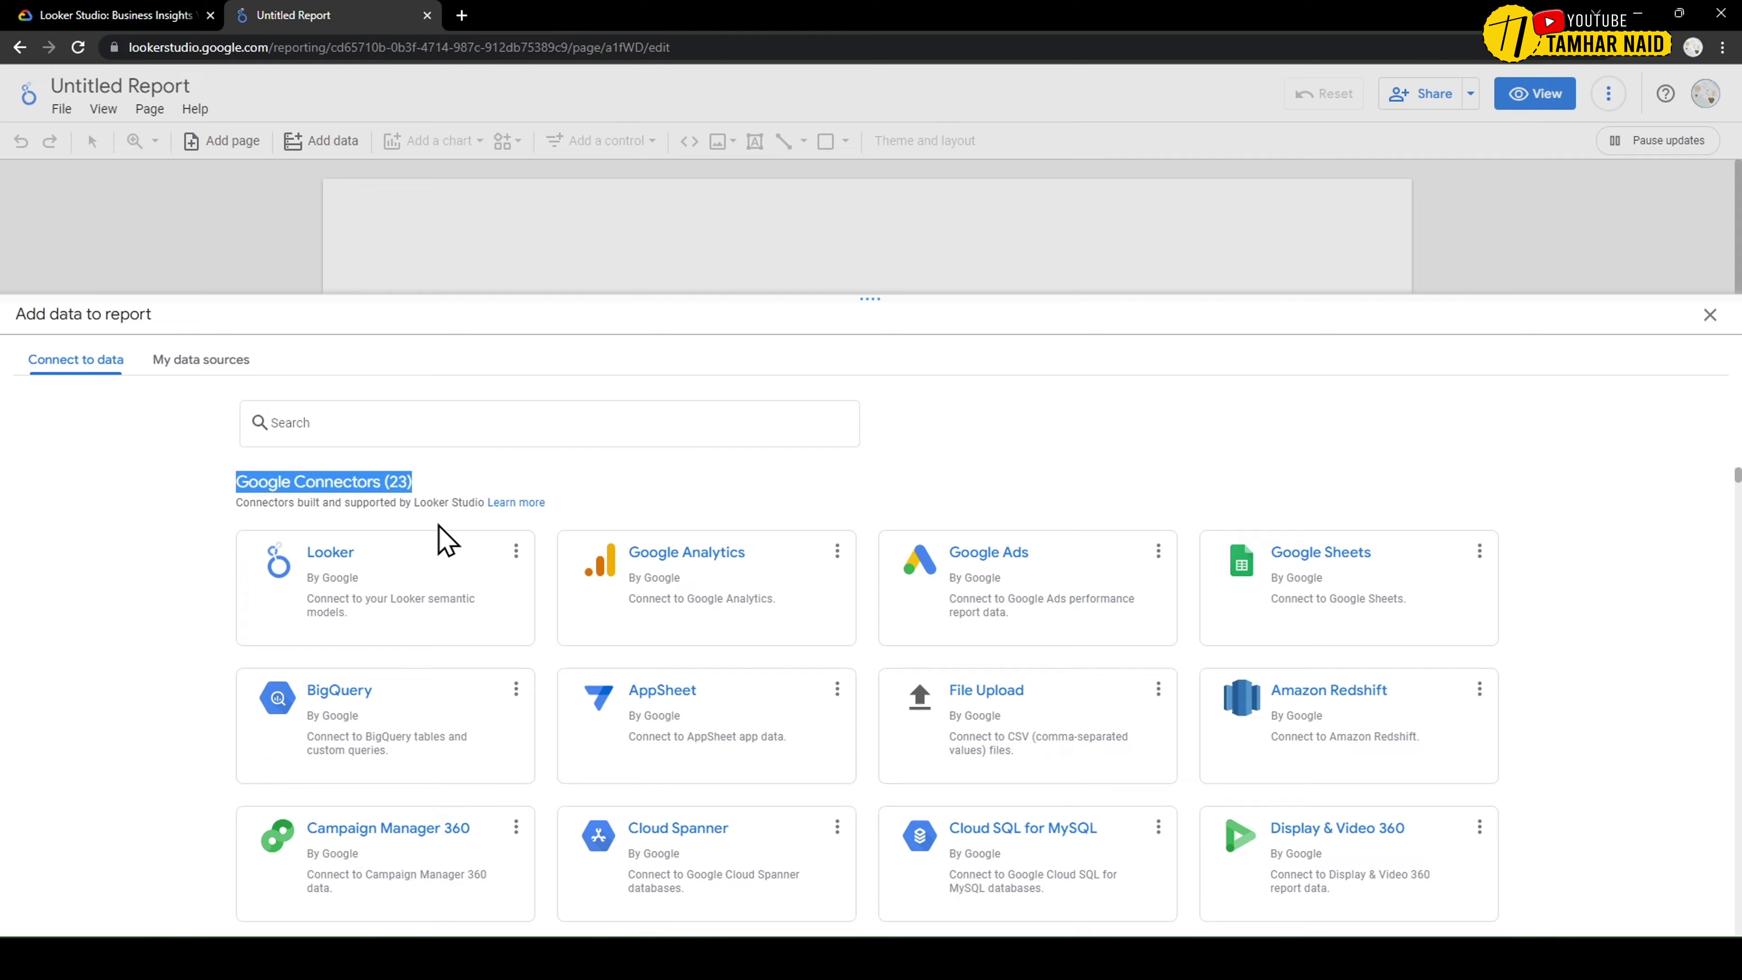
scroll(444, 529, down, 2)
scroll(443, 528, up, 2)
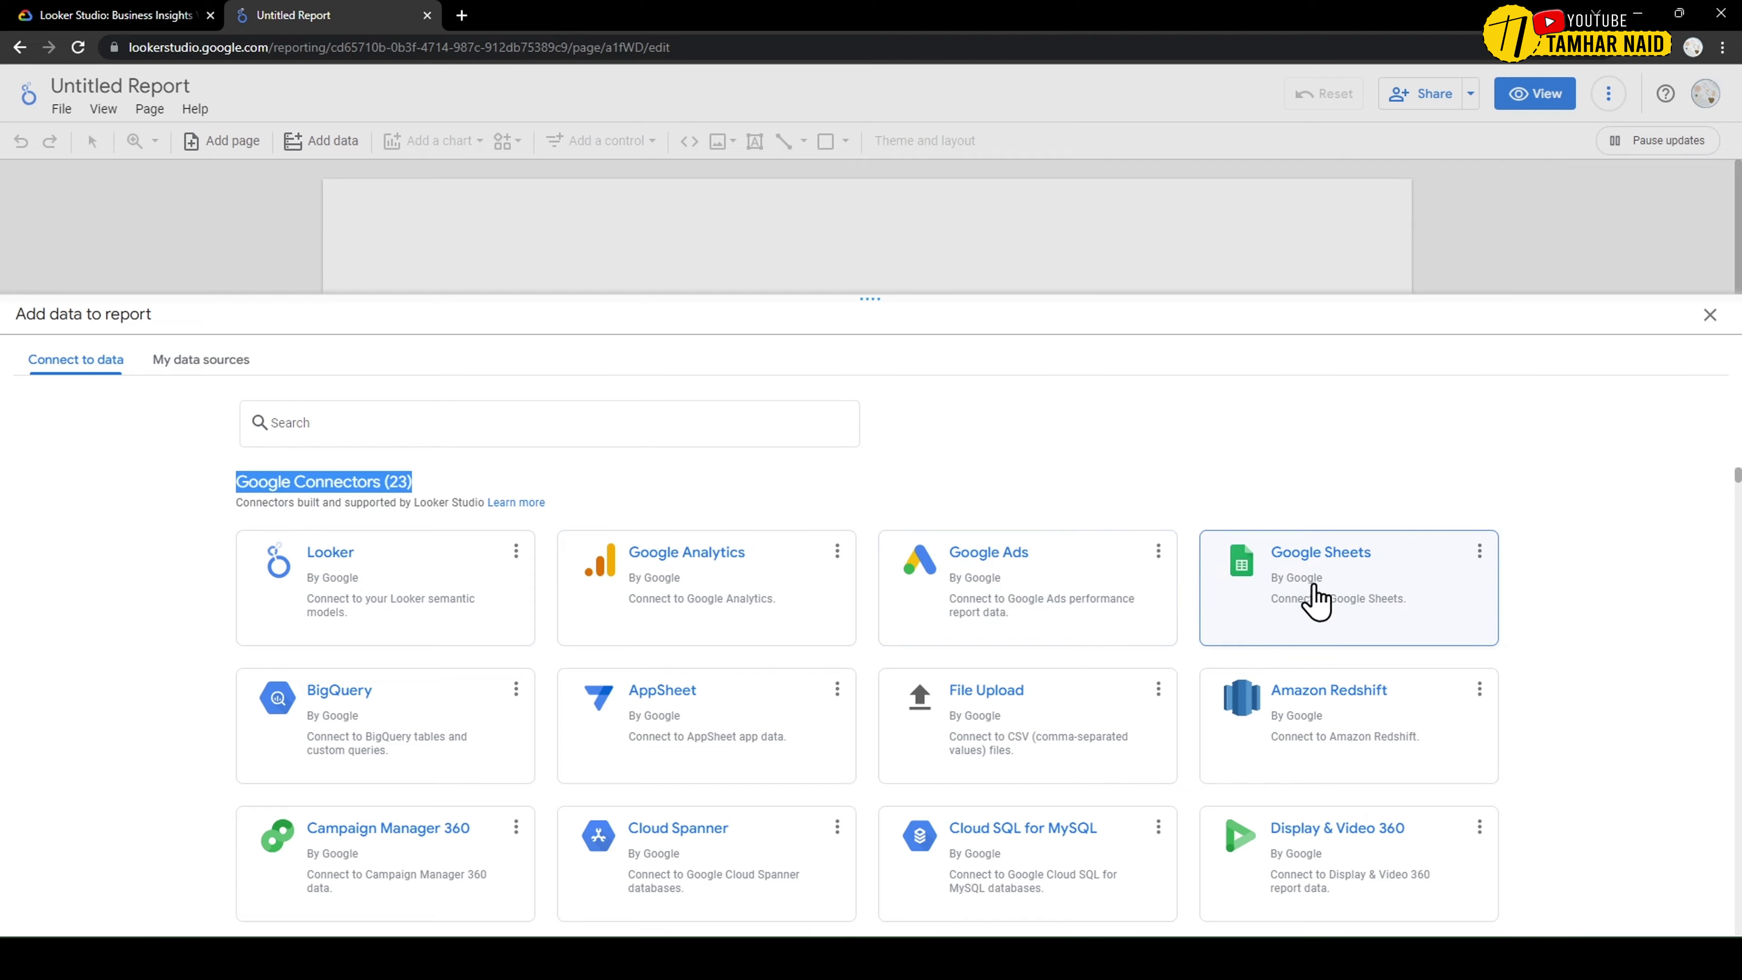
scroll(1337, 596, down, 2)
scroll(1351, 564, up, 2)
scroll(703, 730, down, 5)
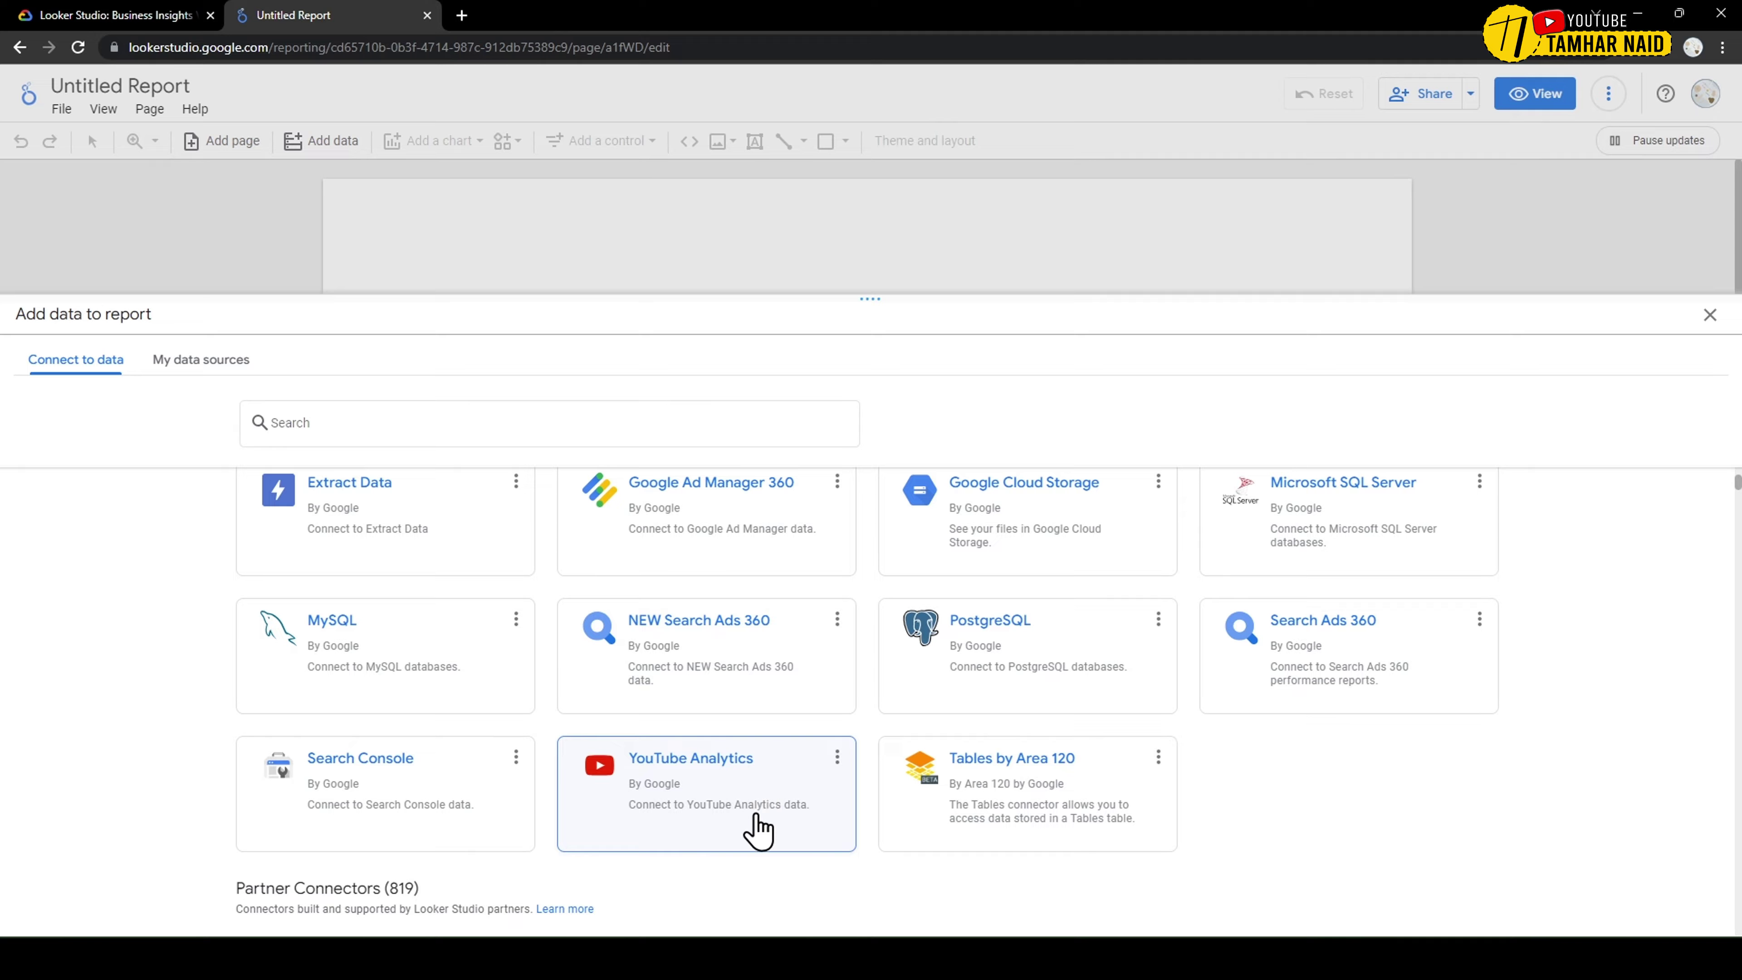
scroll(713, 827, up, 5)
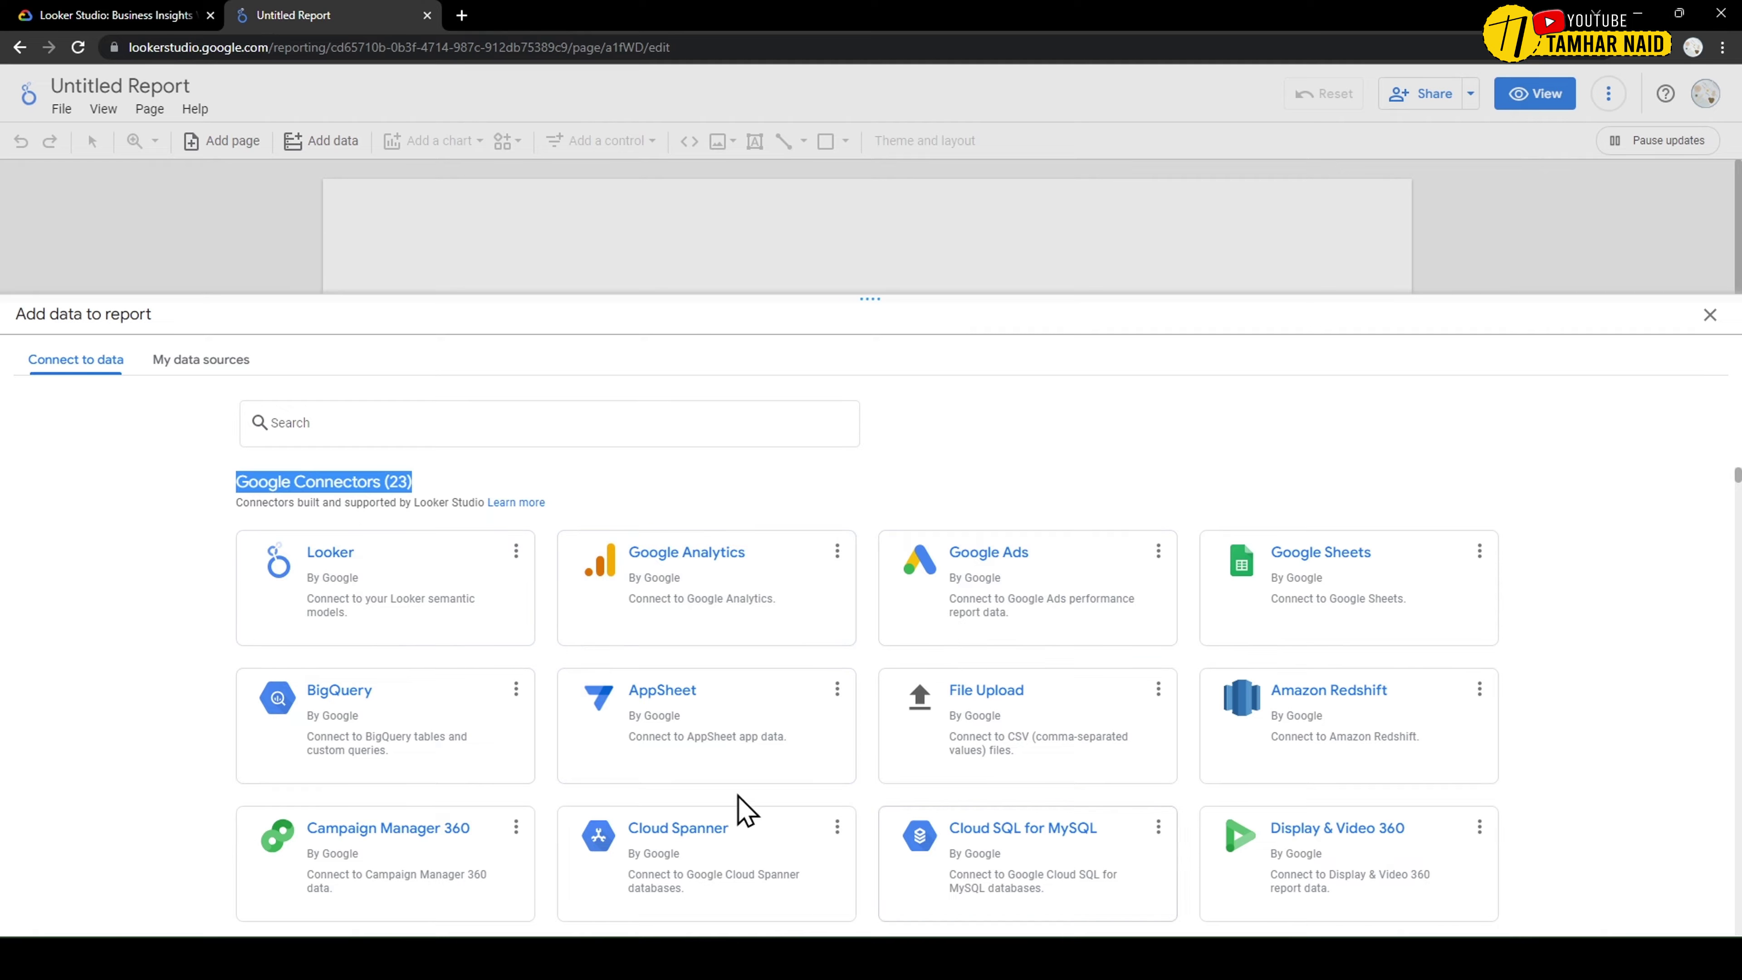
scroll(686, 776, down, 5)
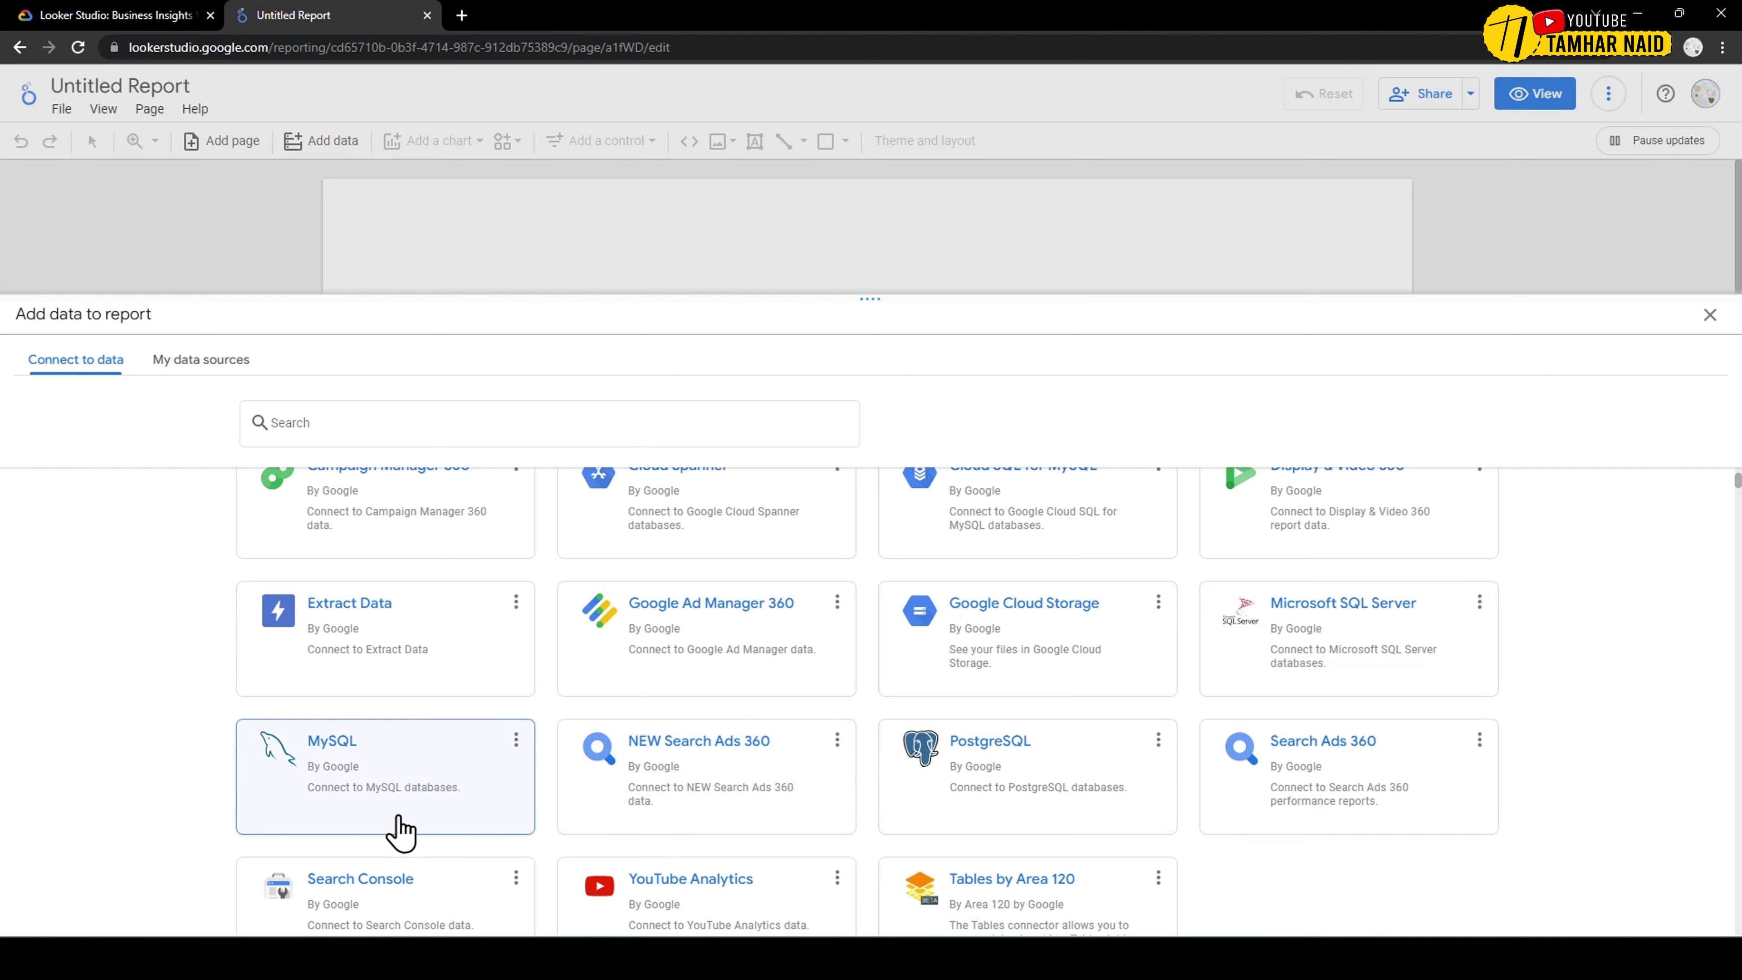
- Browse the Partner Connectors available for the report and return to the start of the connector list
scroll(351, 696, down, 5)
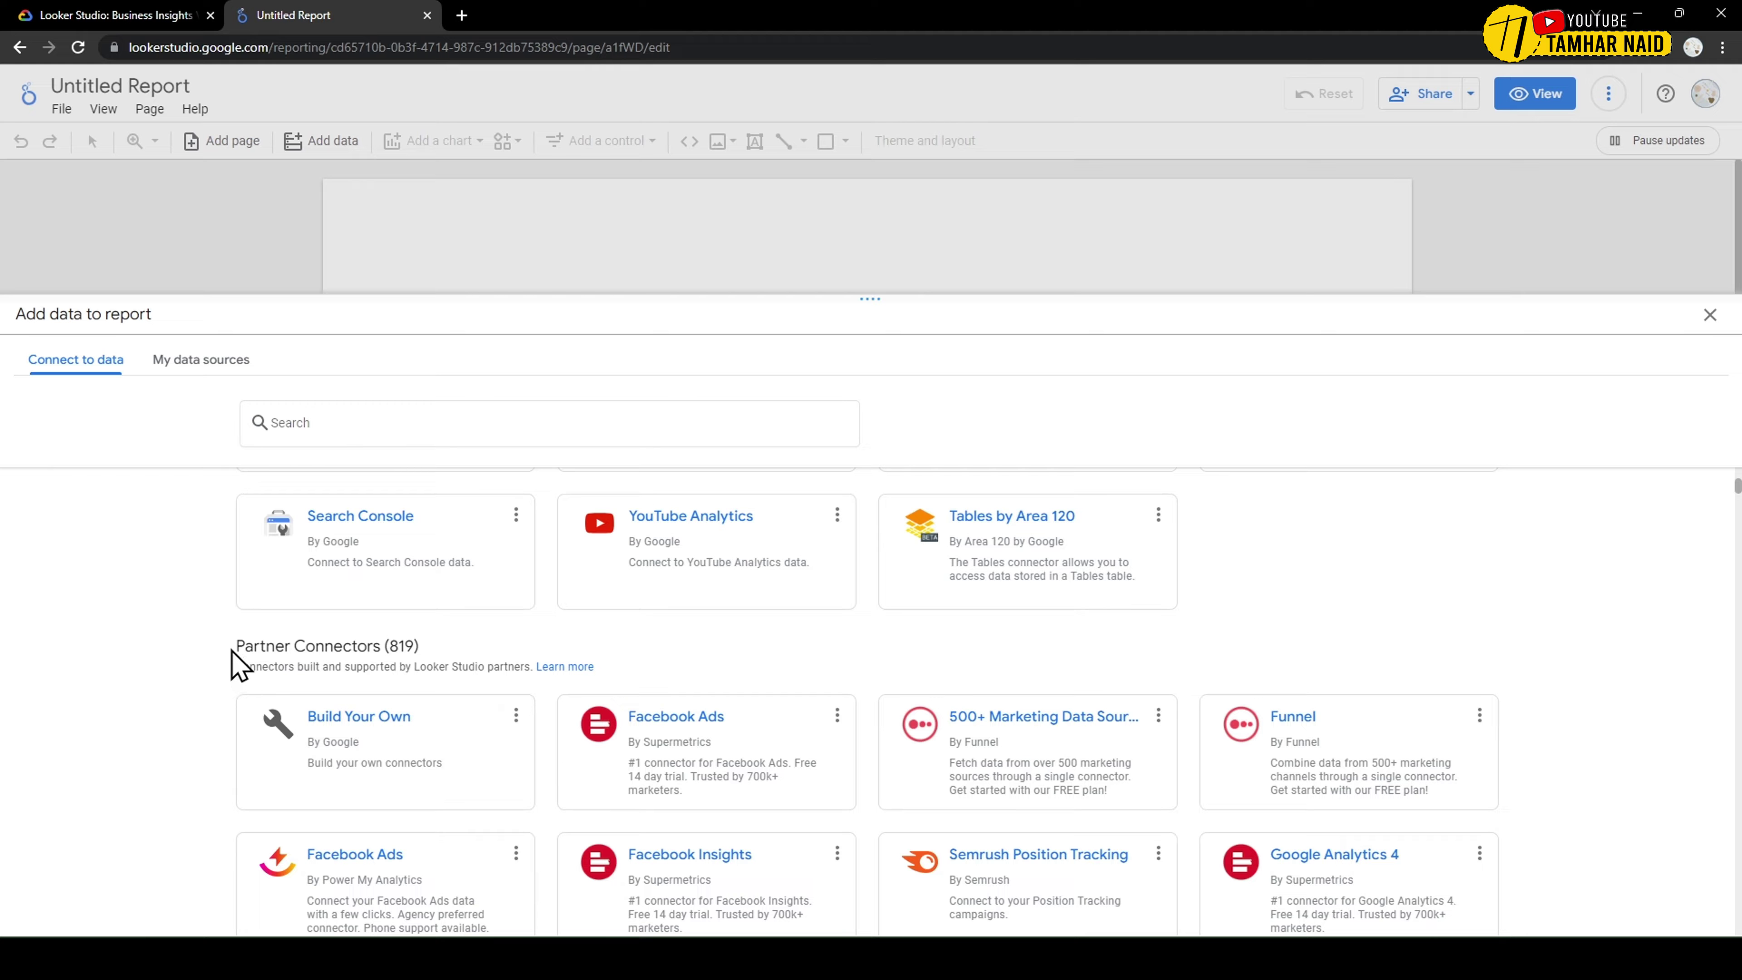
drag(233, 659, 484, 657)
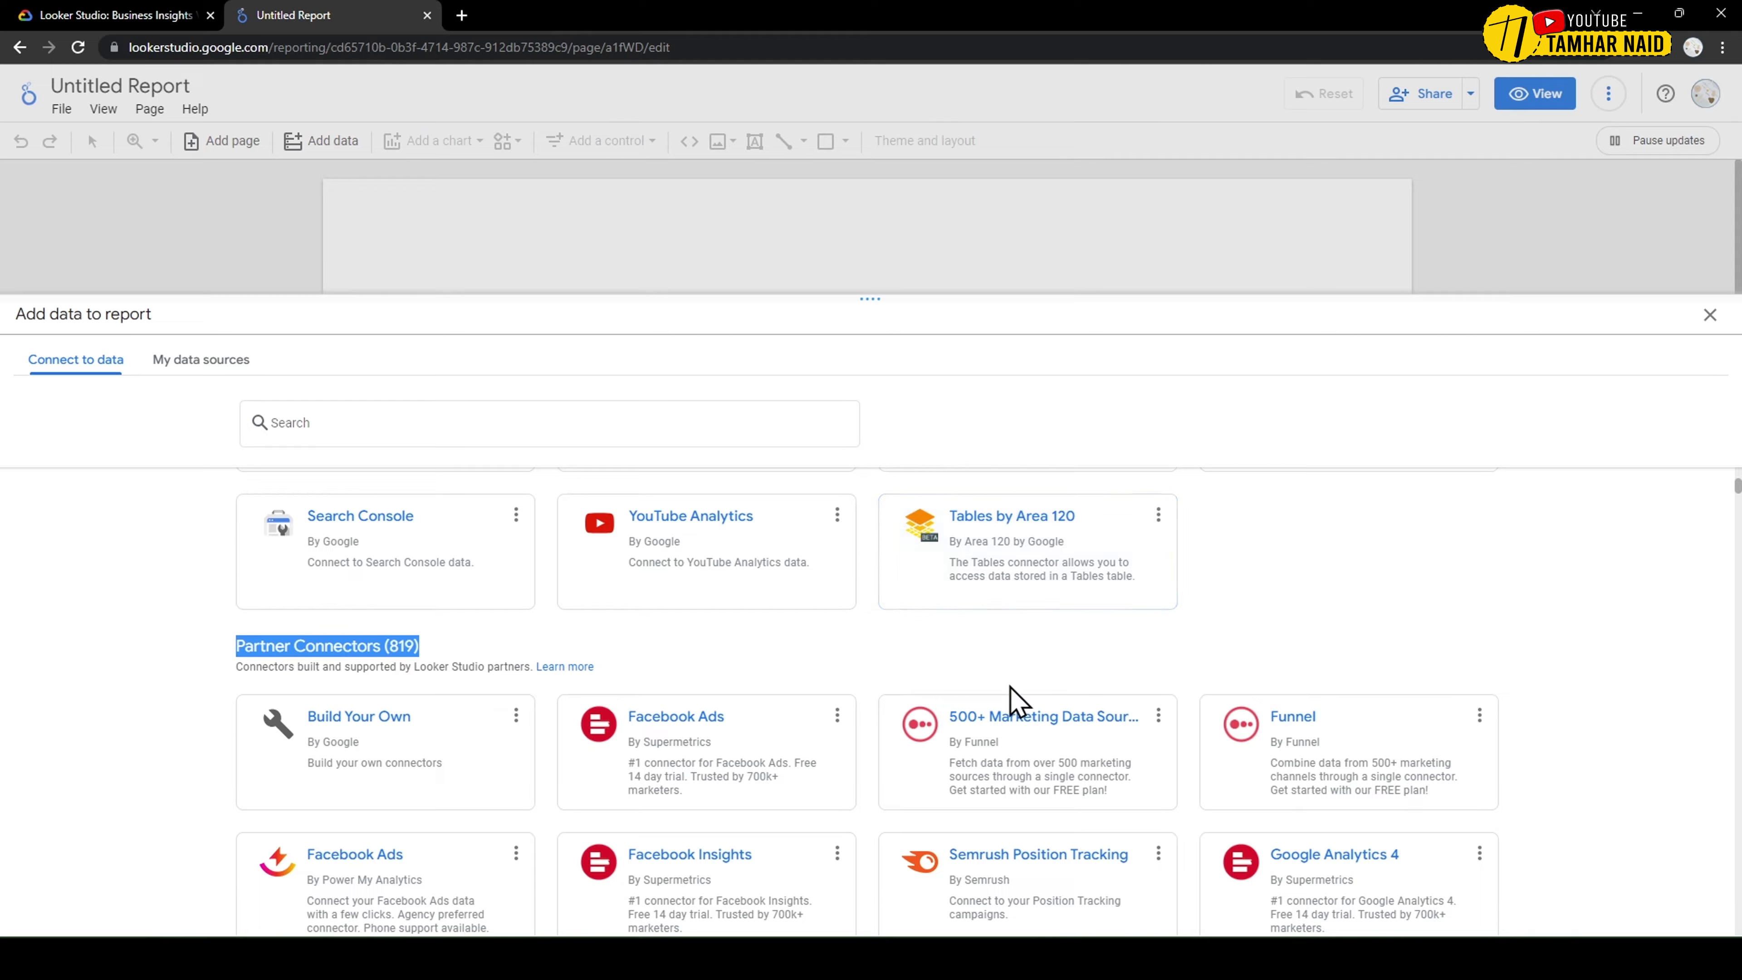
scroll(275, 741, down, 5)
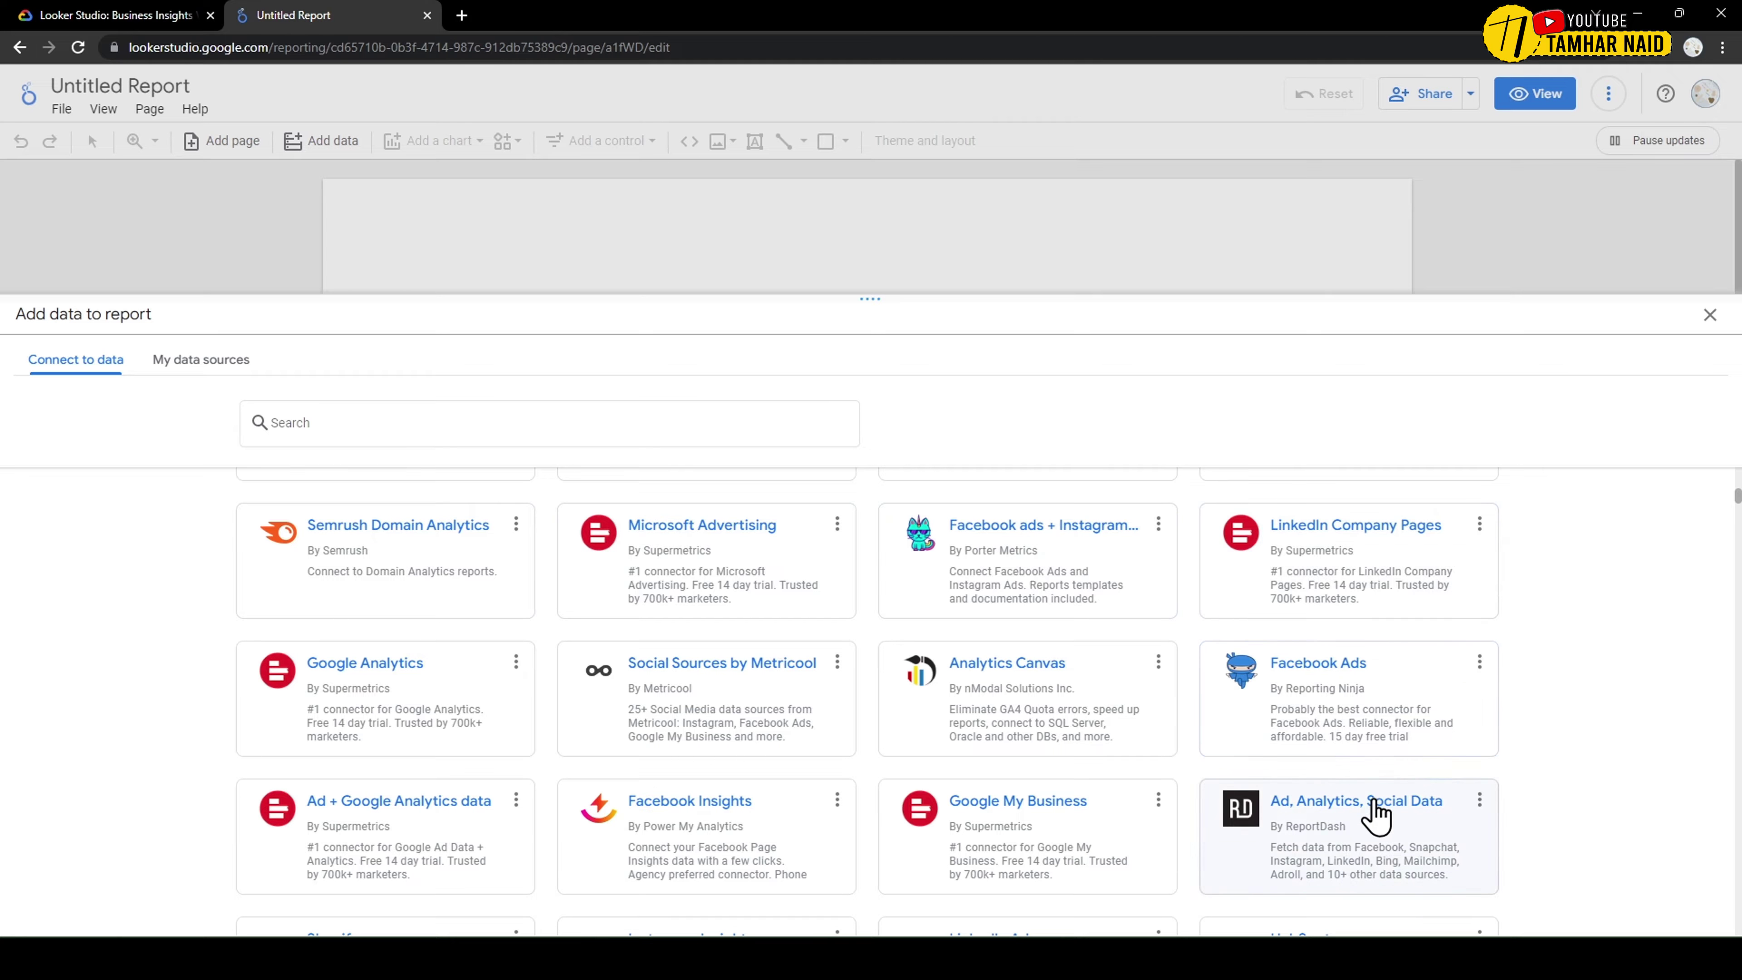
scroll(1368, 816, down, 3)
scroll(615, 796, down, 4)
scroll(1350, 786, down, 4)
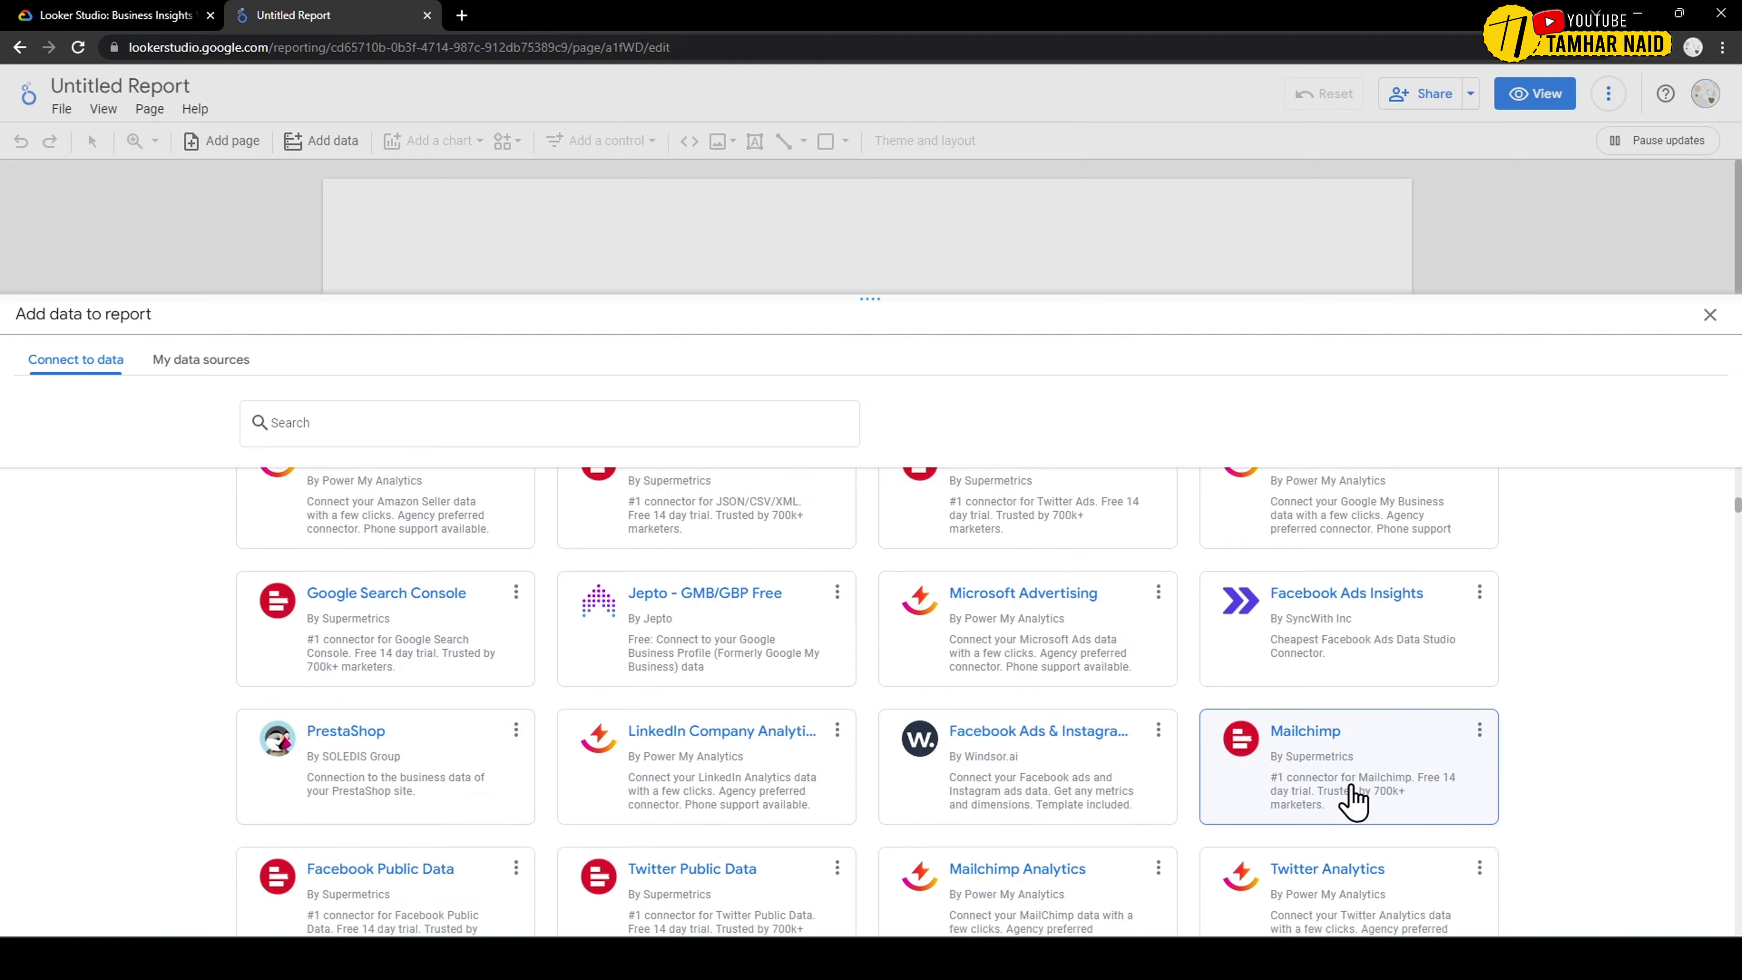
scroll(1328, 786, up, 10)
scroll(1333, 803, up, 5)
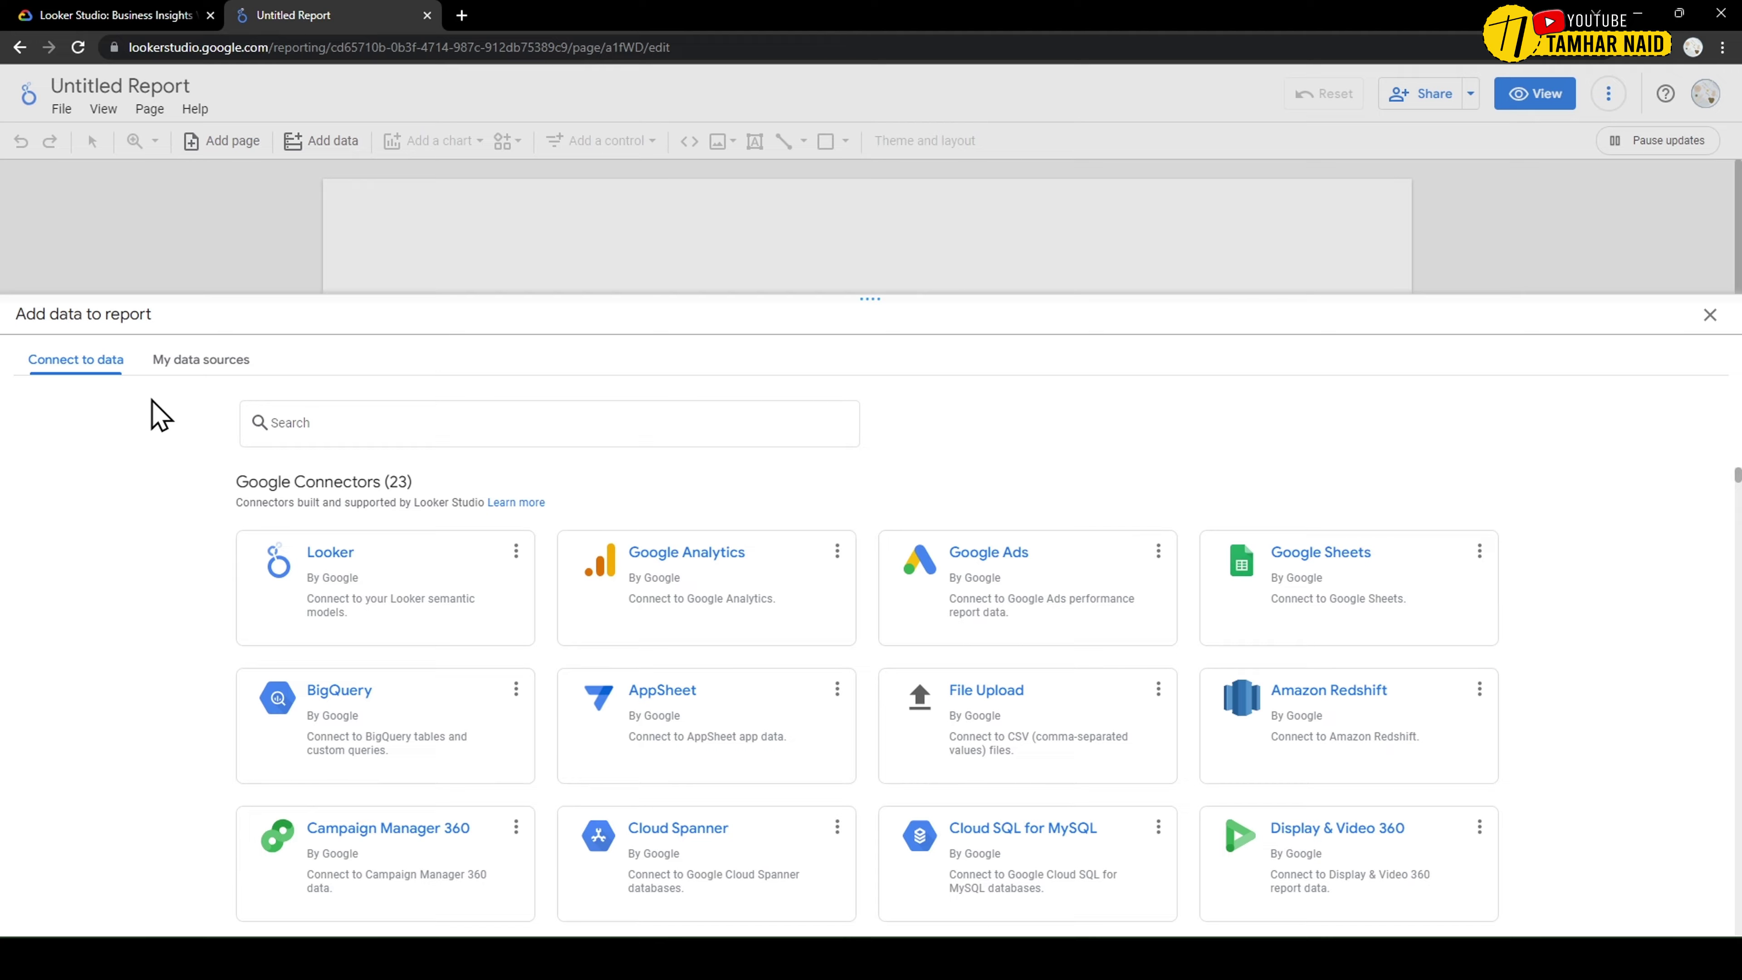
- Add the existing data source "[Sample] YouTube Data" to the report, reviewing the note on report editors before confirming
click(194, 384)
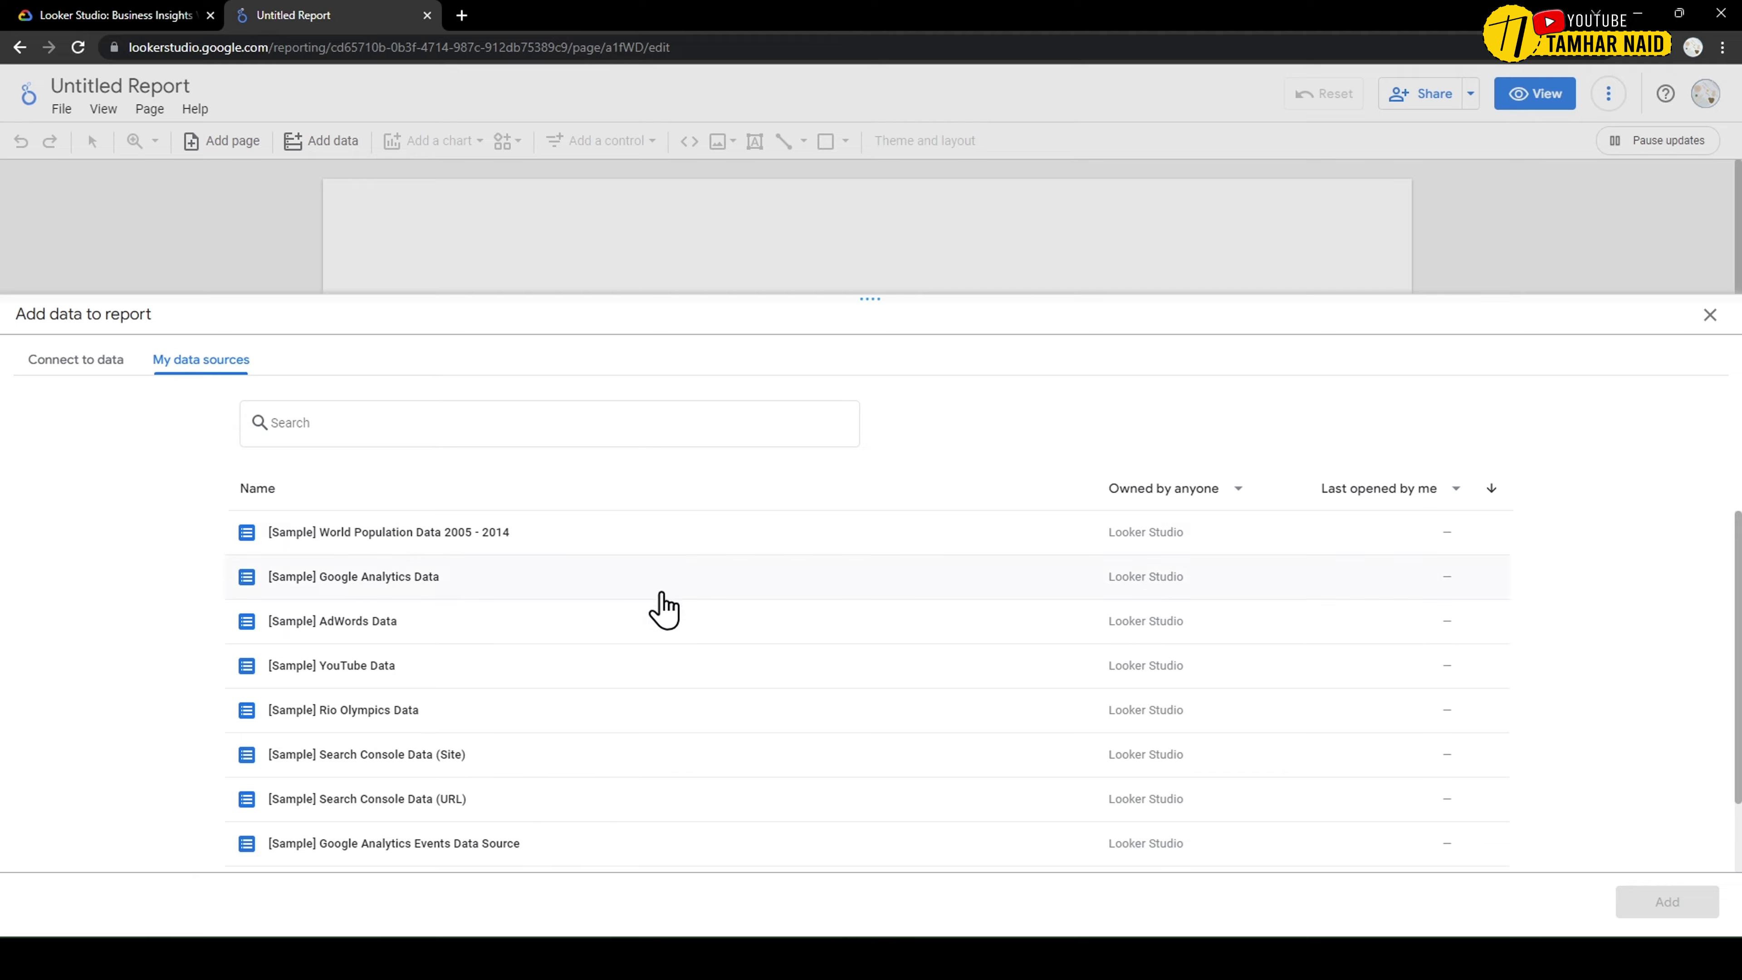
click(396, 678)
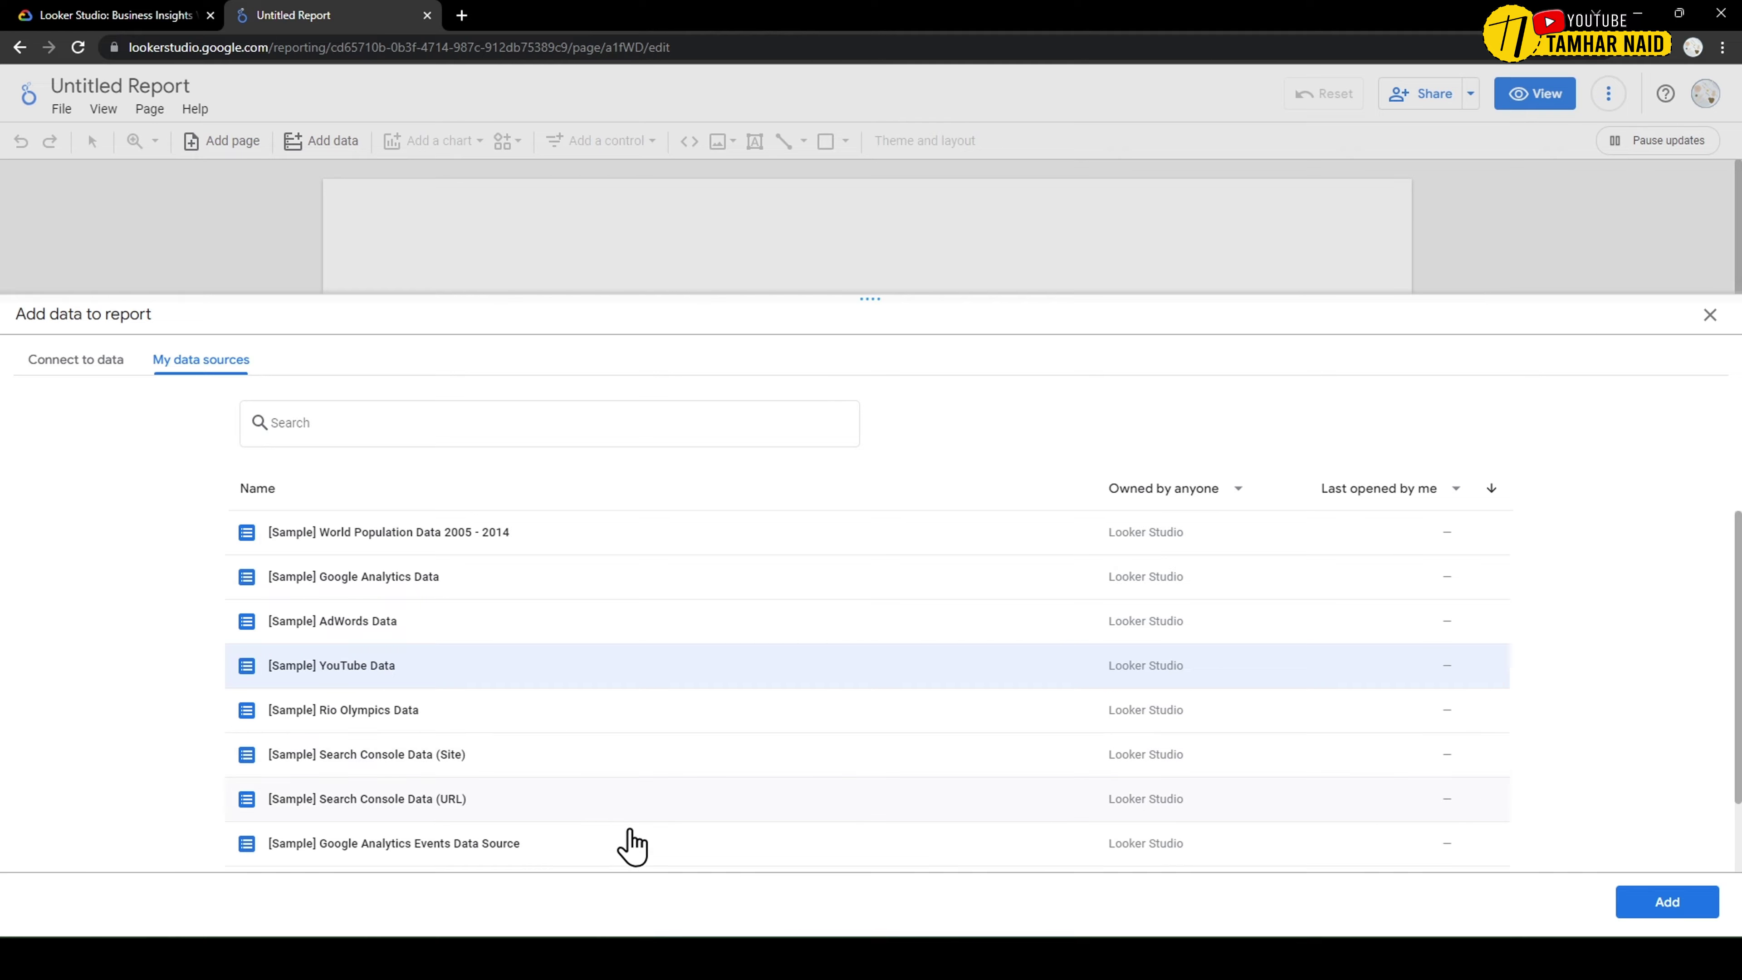
click(1688, 901)
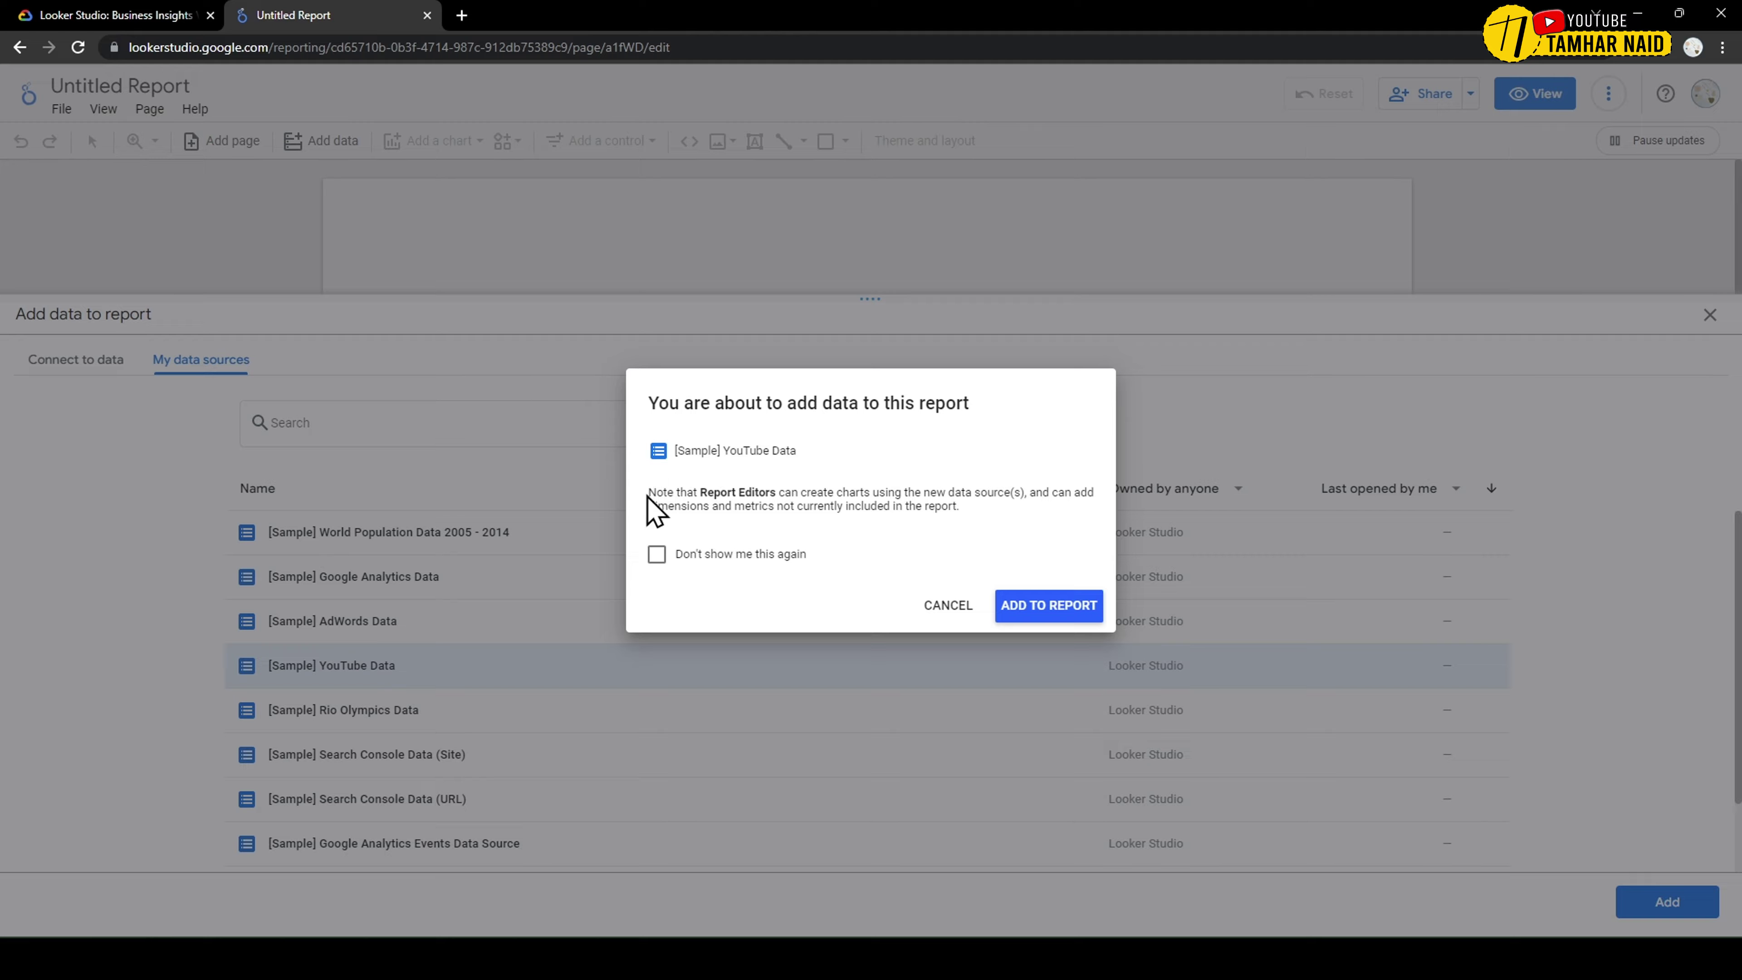
drag(650, 496, 1124, 525)
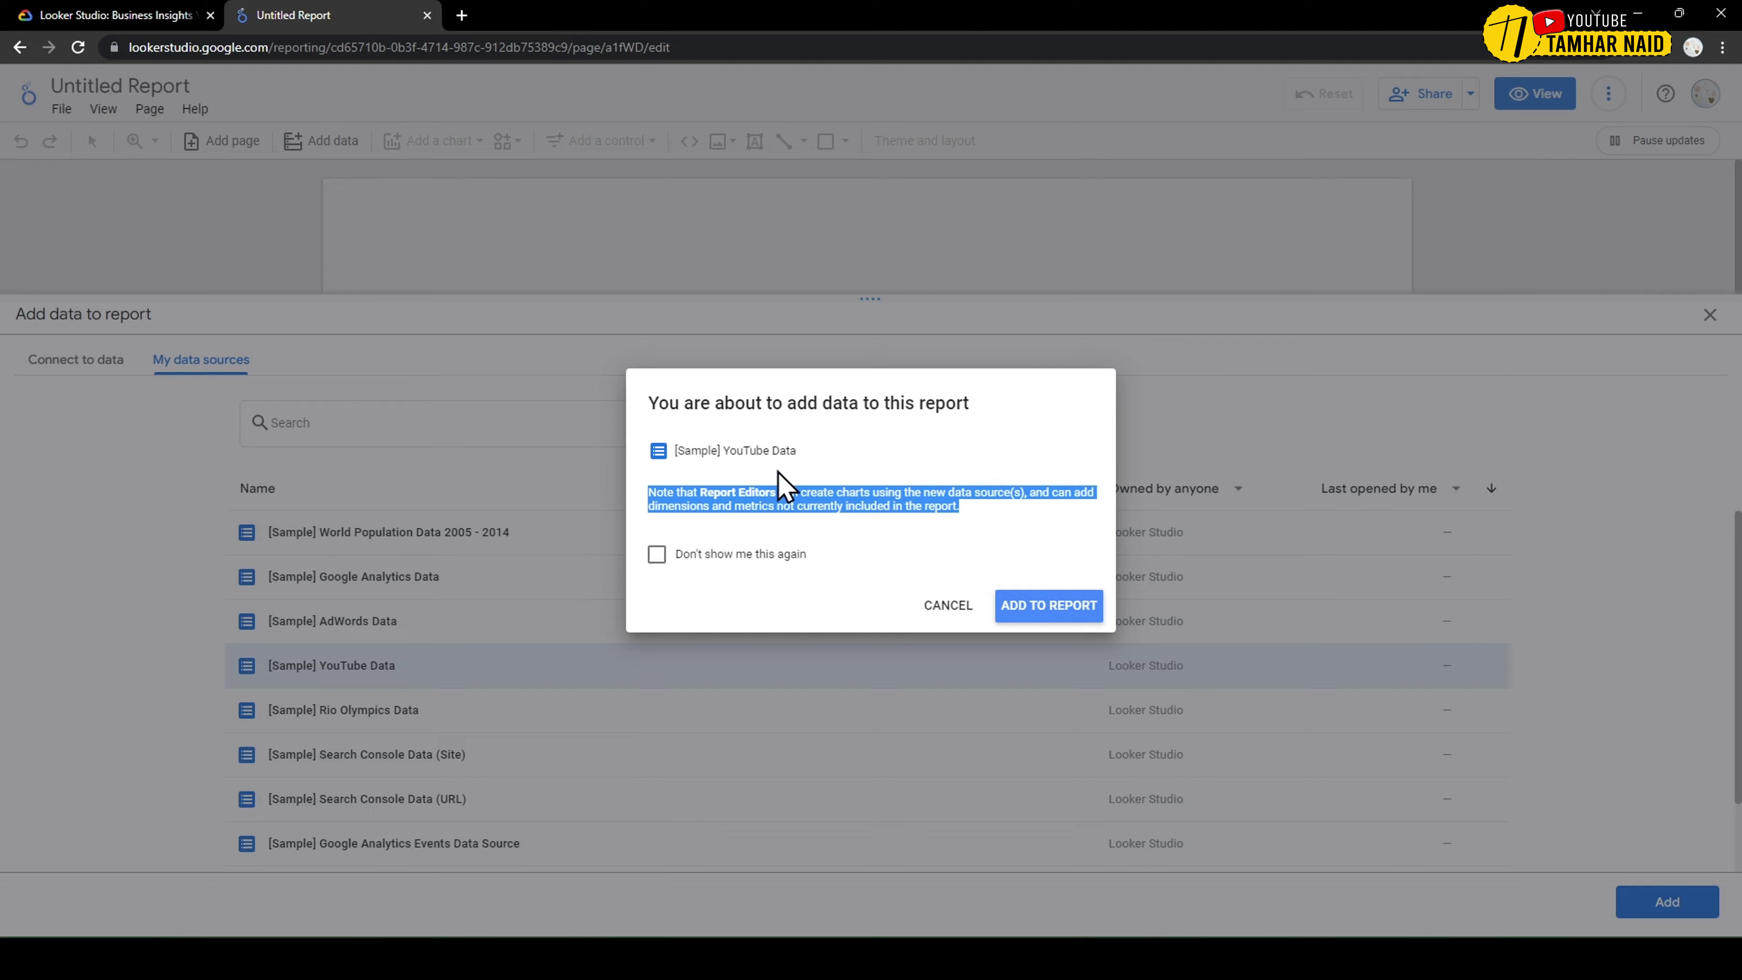
click(774, 491)
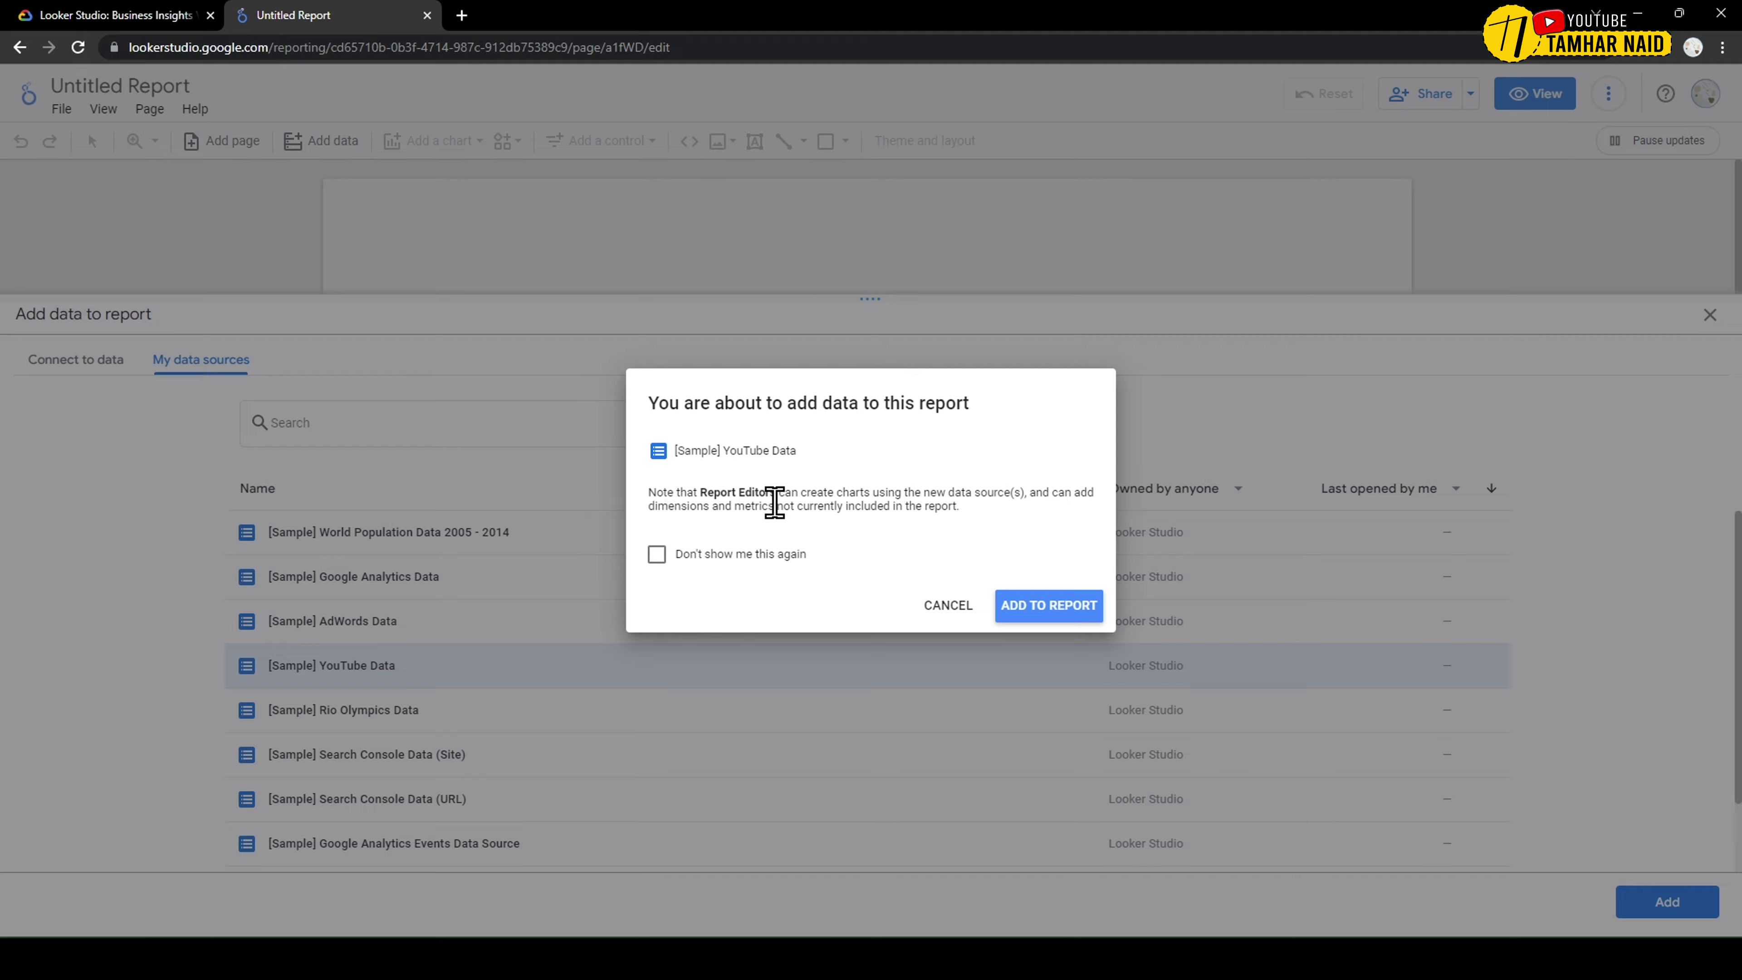
click(1037, 614)
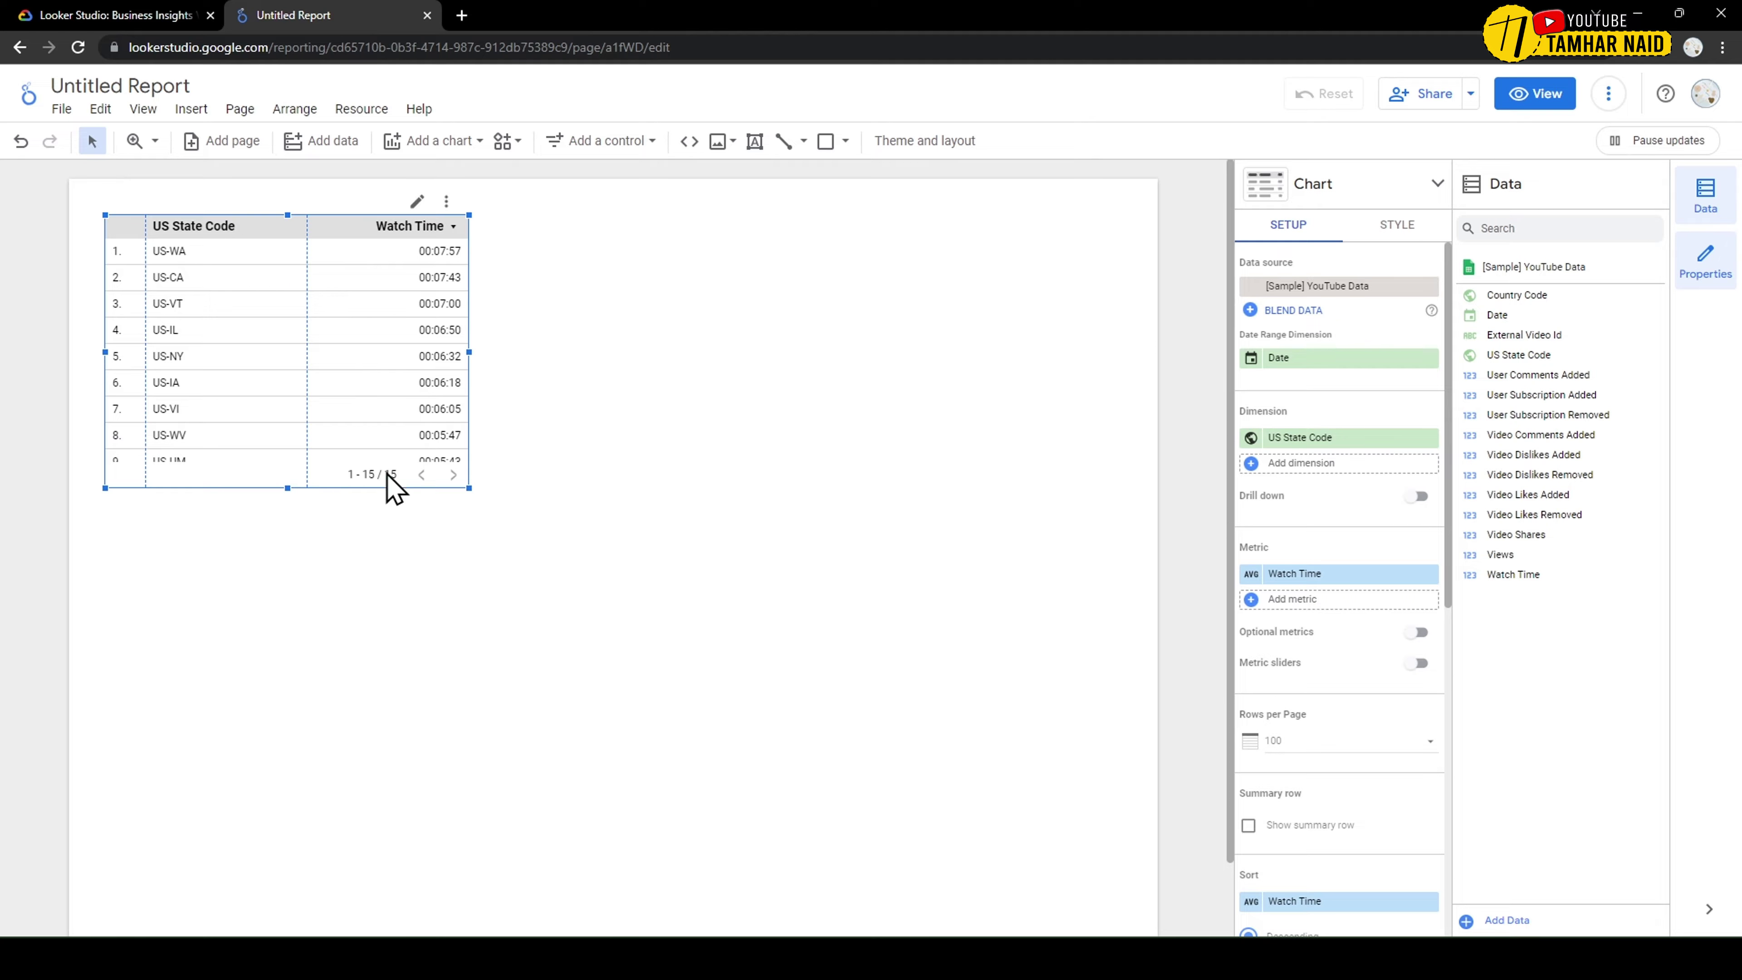
- Leave the report for the home page, start creating a new data source and browse the available Google Connectors
scroll(676, 324, down, 1)
scroll(676, 324, up, 1)
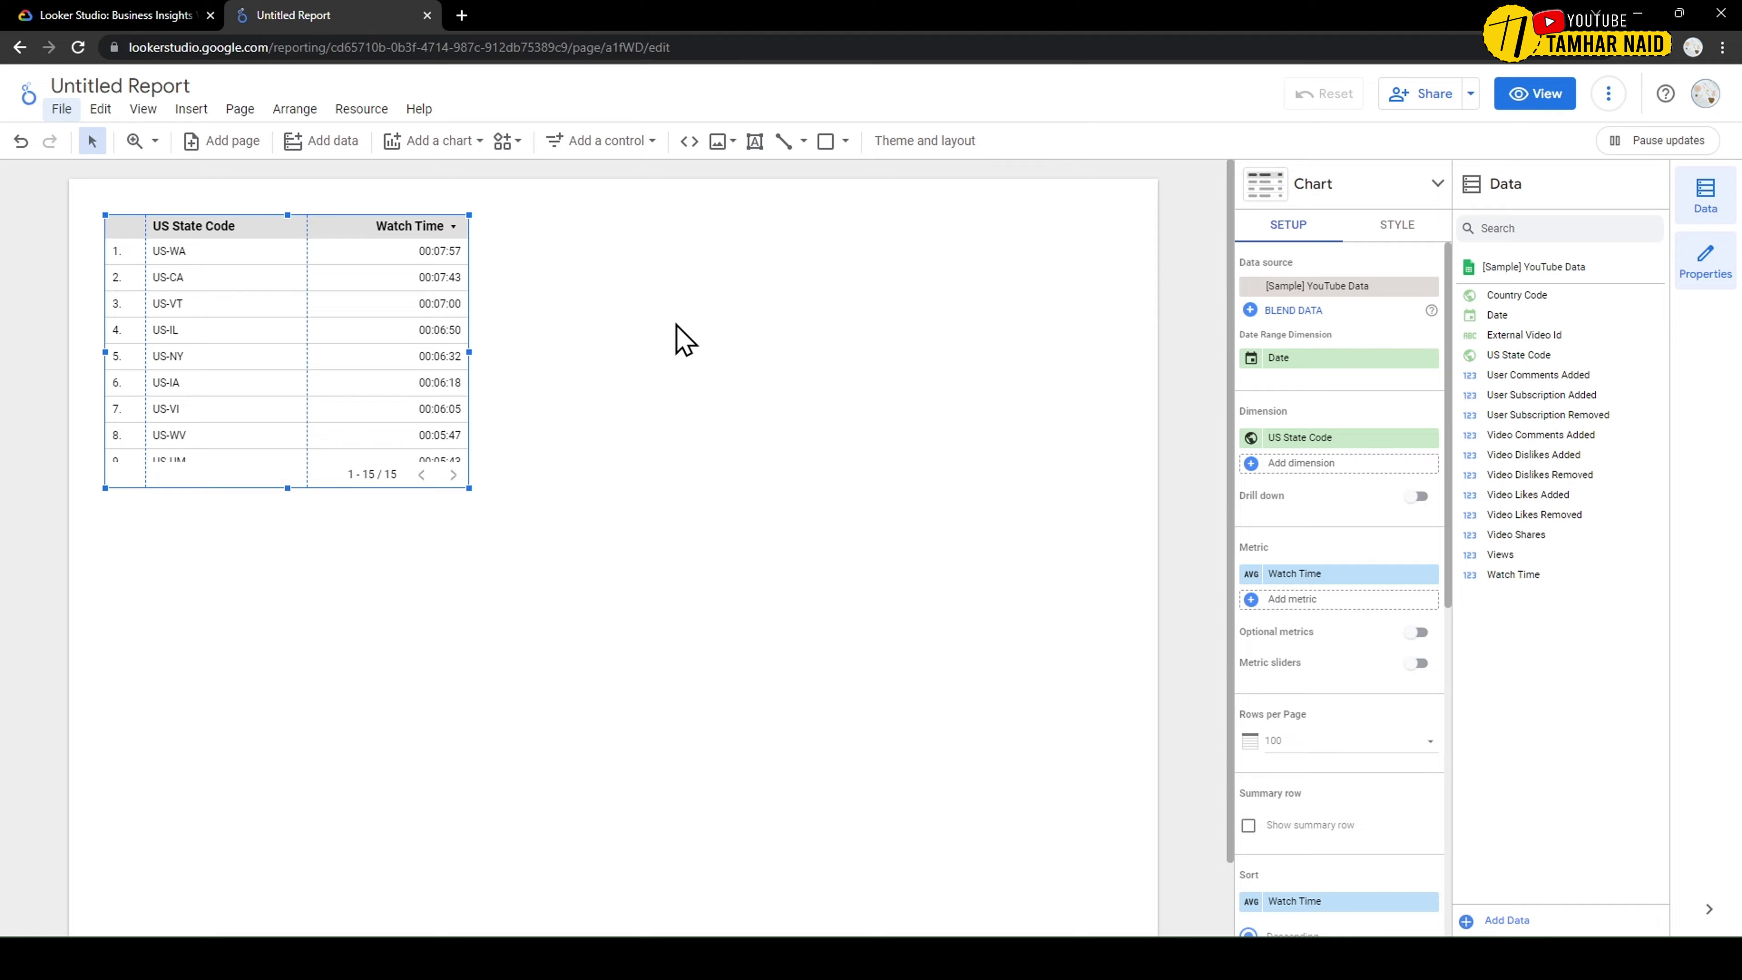
click(29, 94)
click(69, 177)
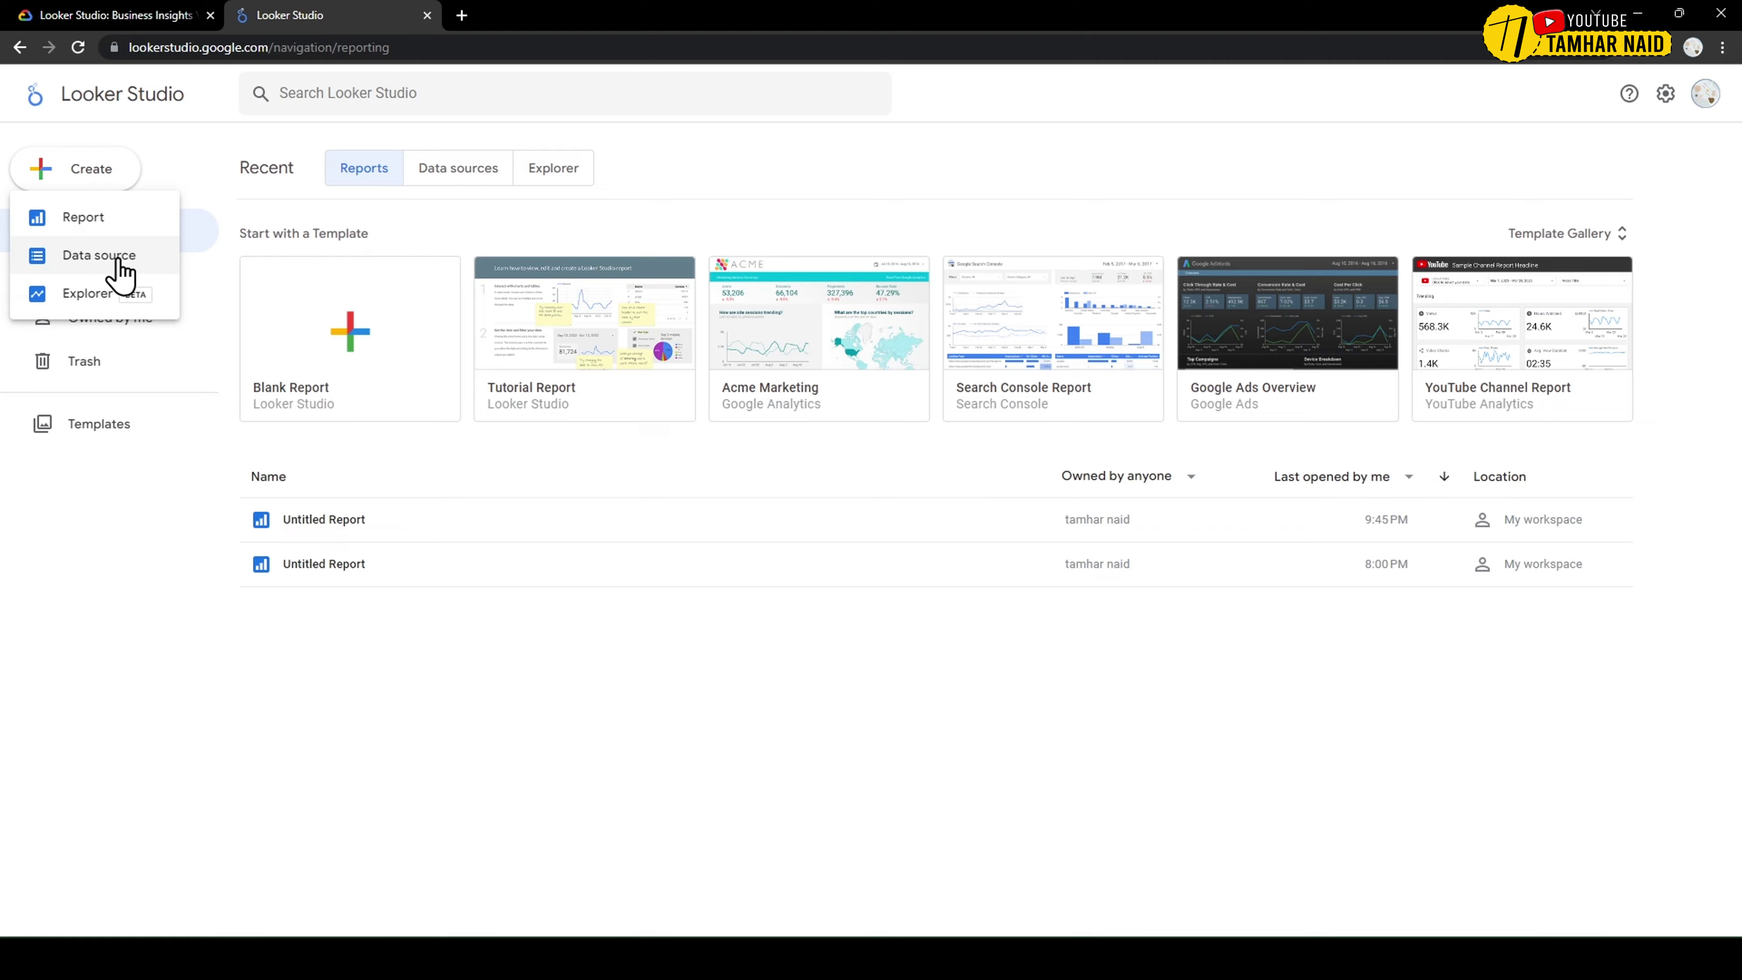
click(92, 262)
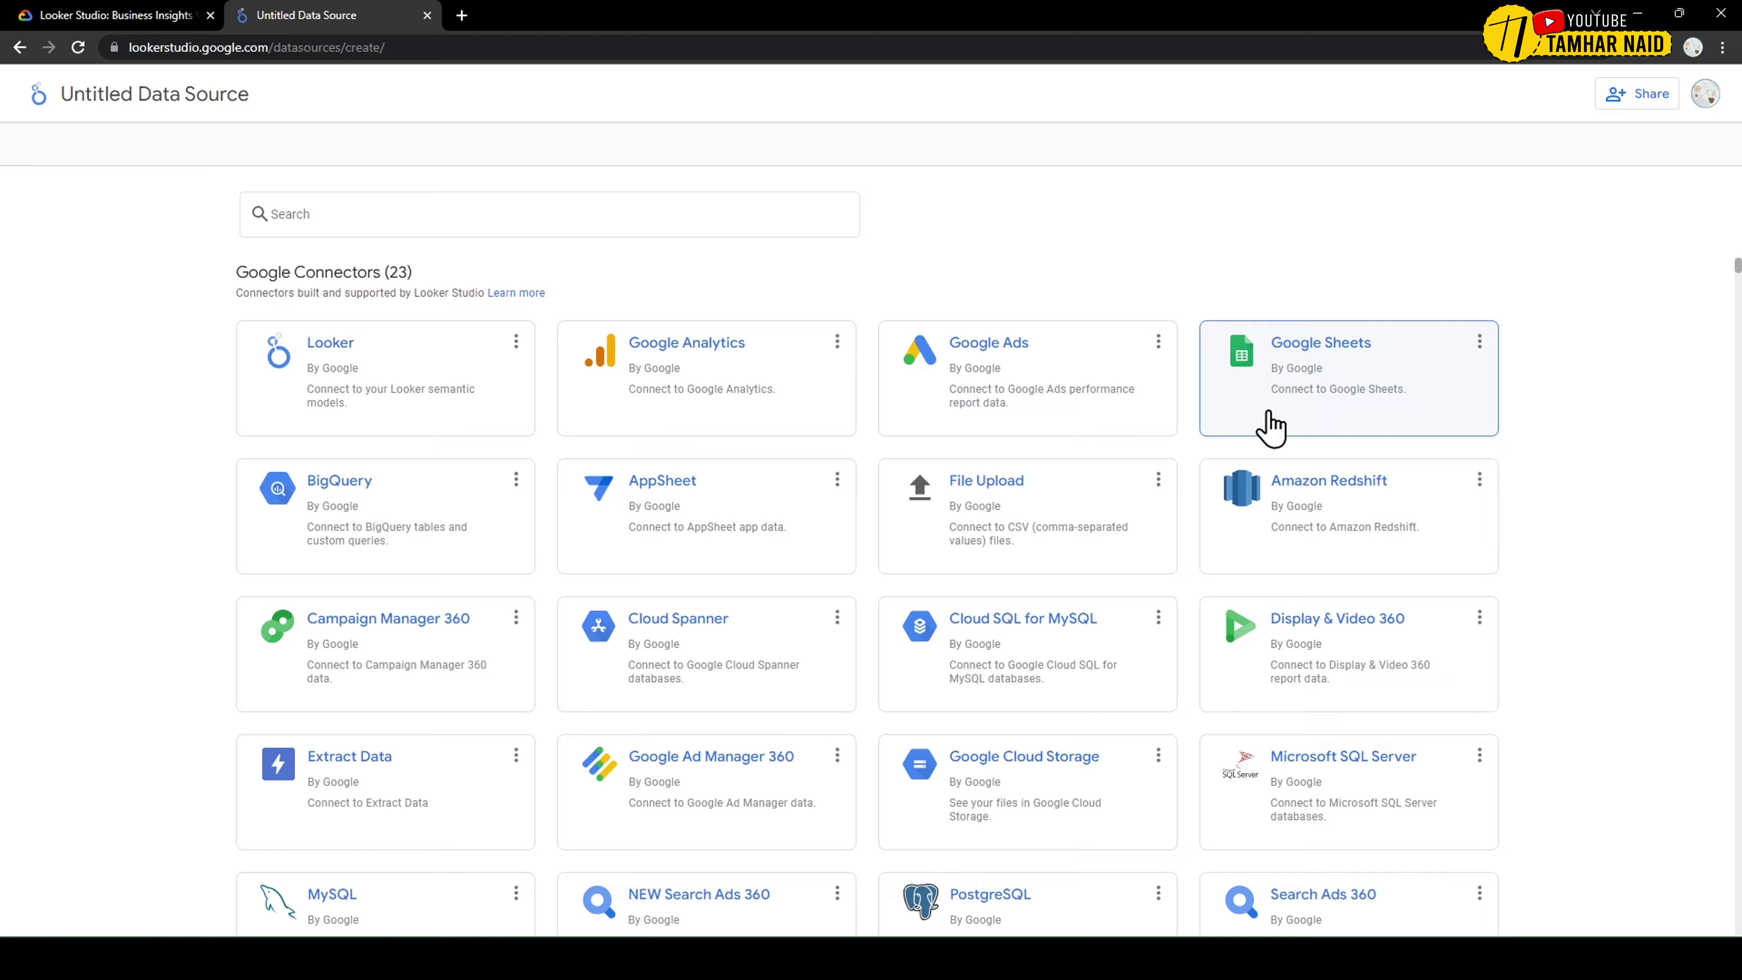
scroll(1270, 427, down, 2)
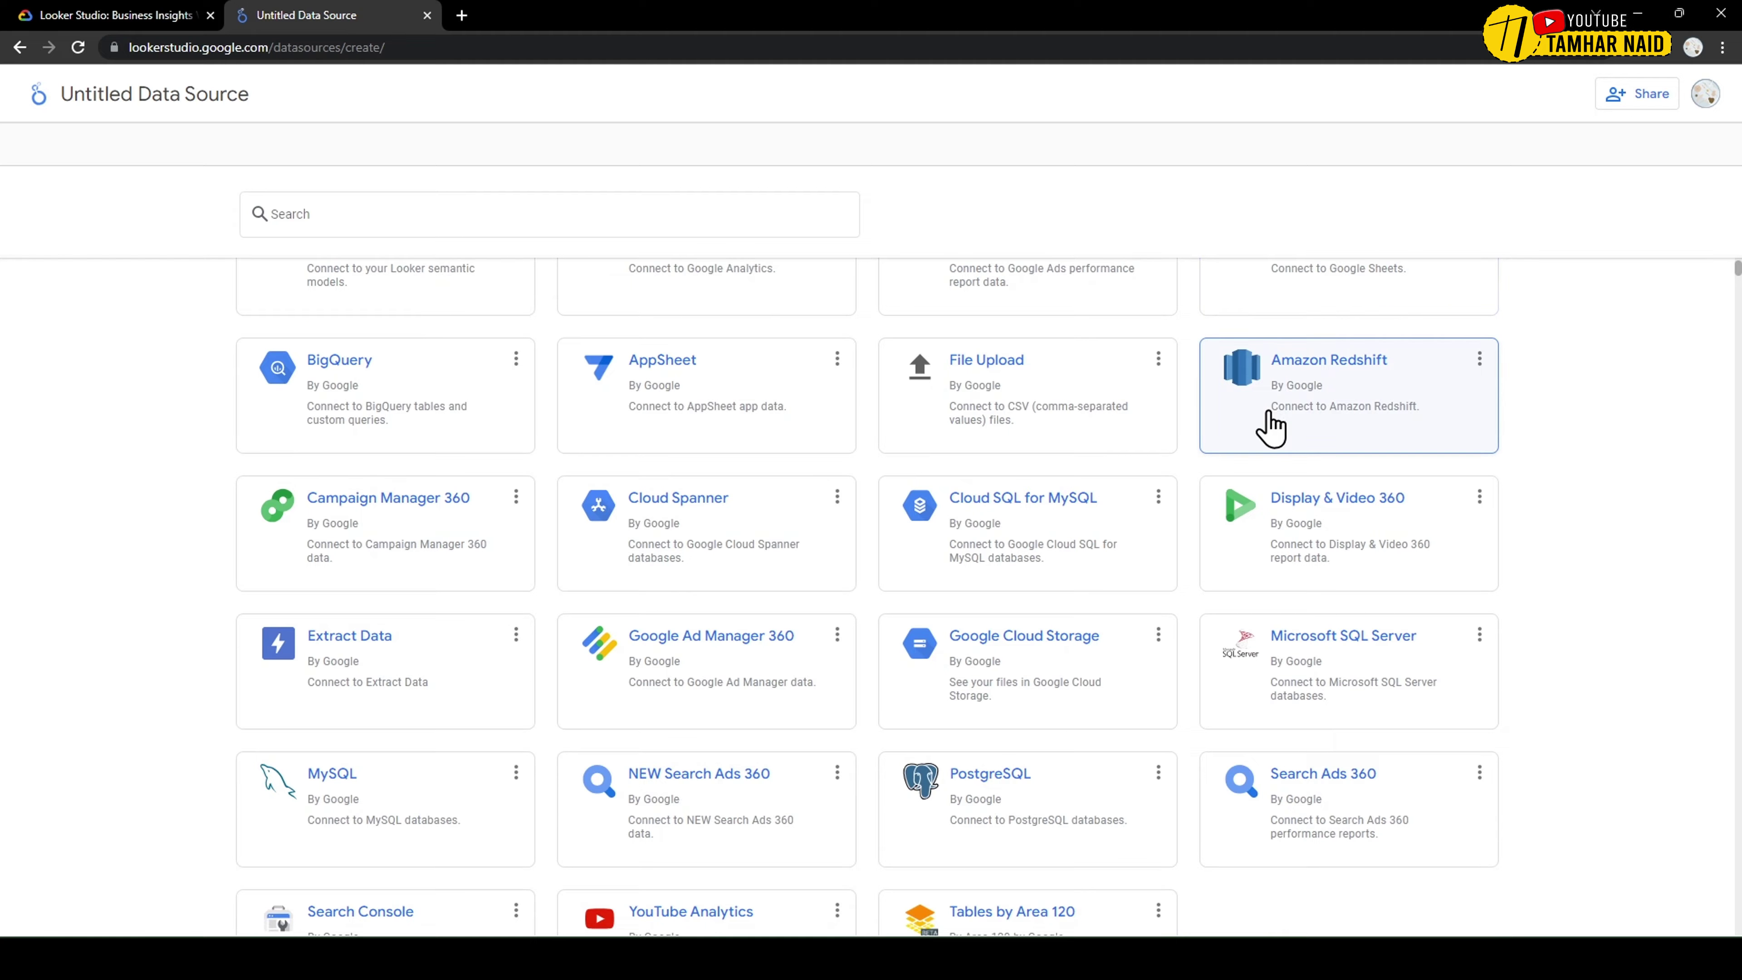
scroll(1270, 426, up, 2)
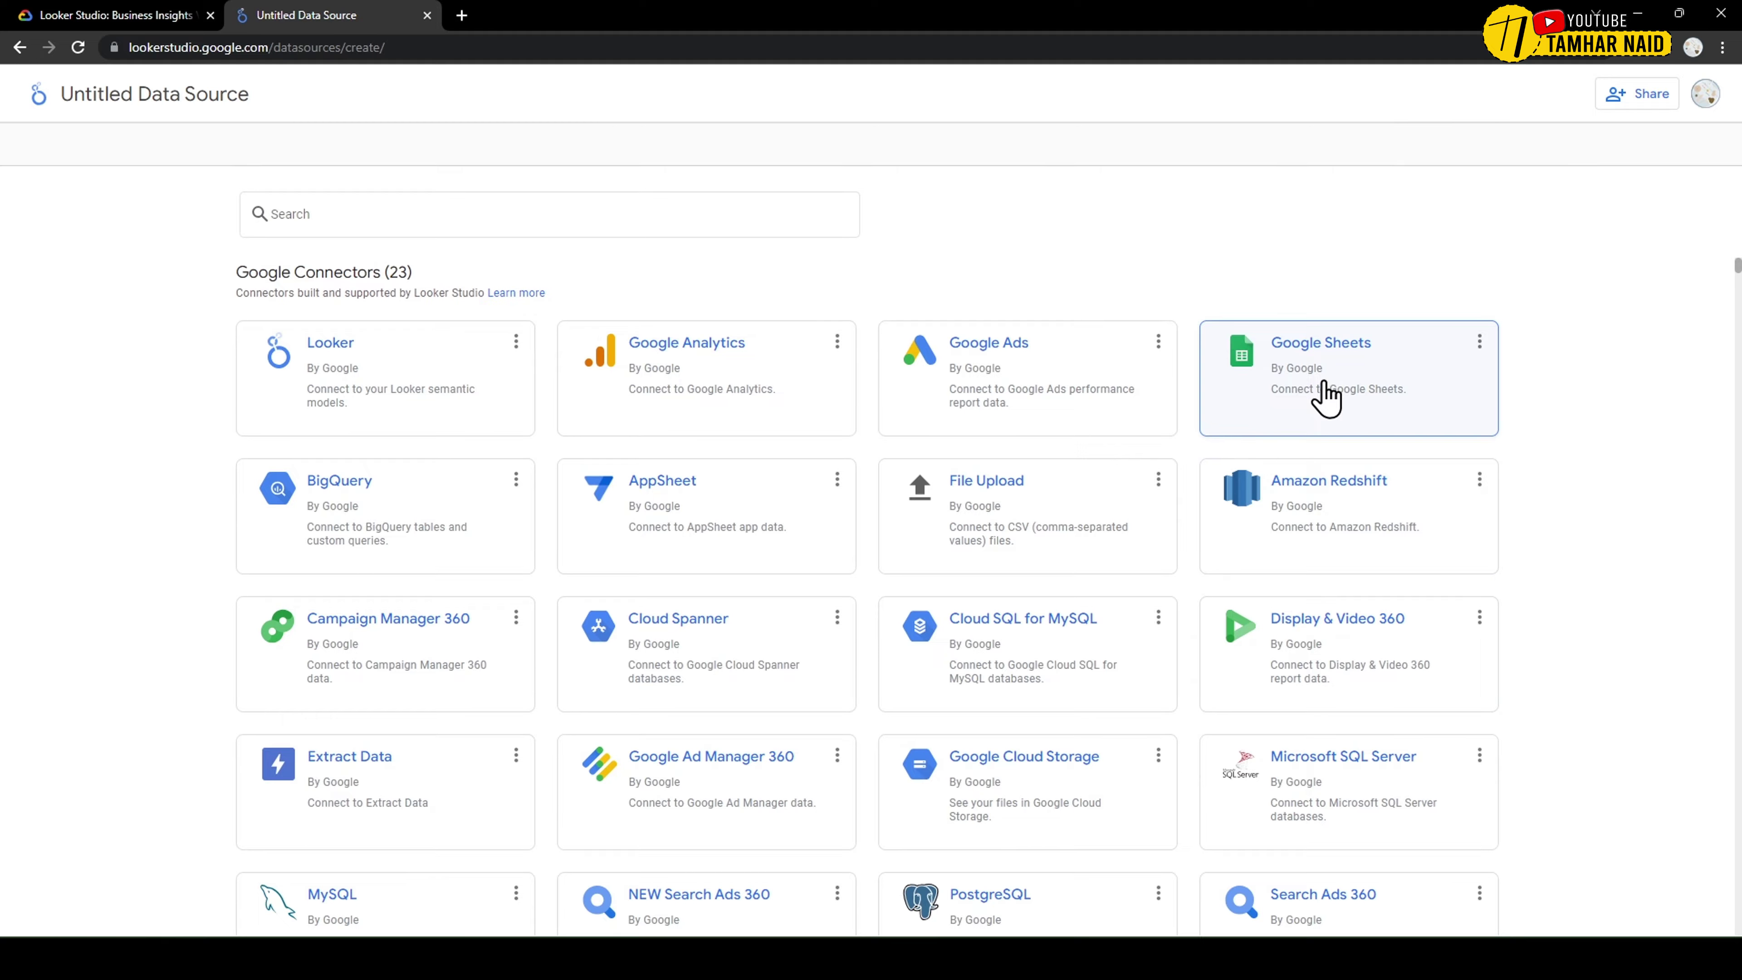
- Open the Google Sheets connector, read its authorization requirement and return to the connector list
click(1325, 398)
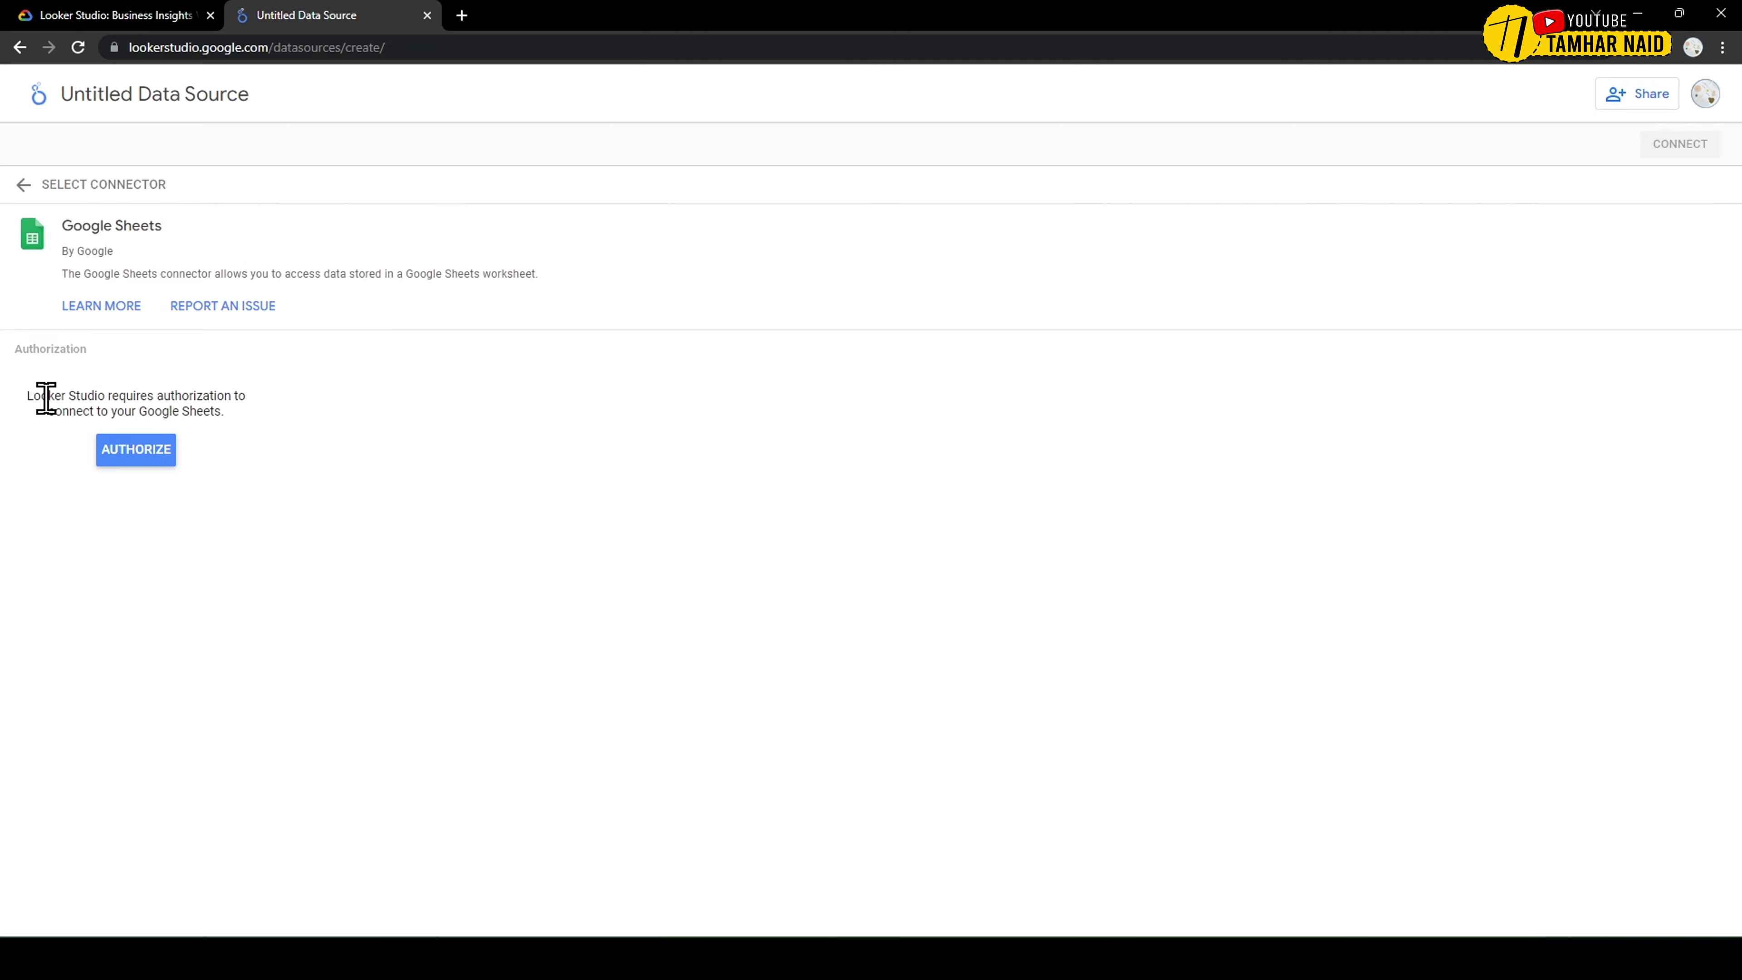
drag(40, 397, 266, 399)
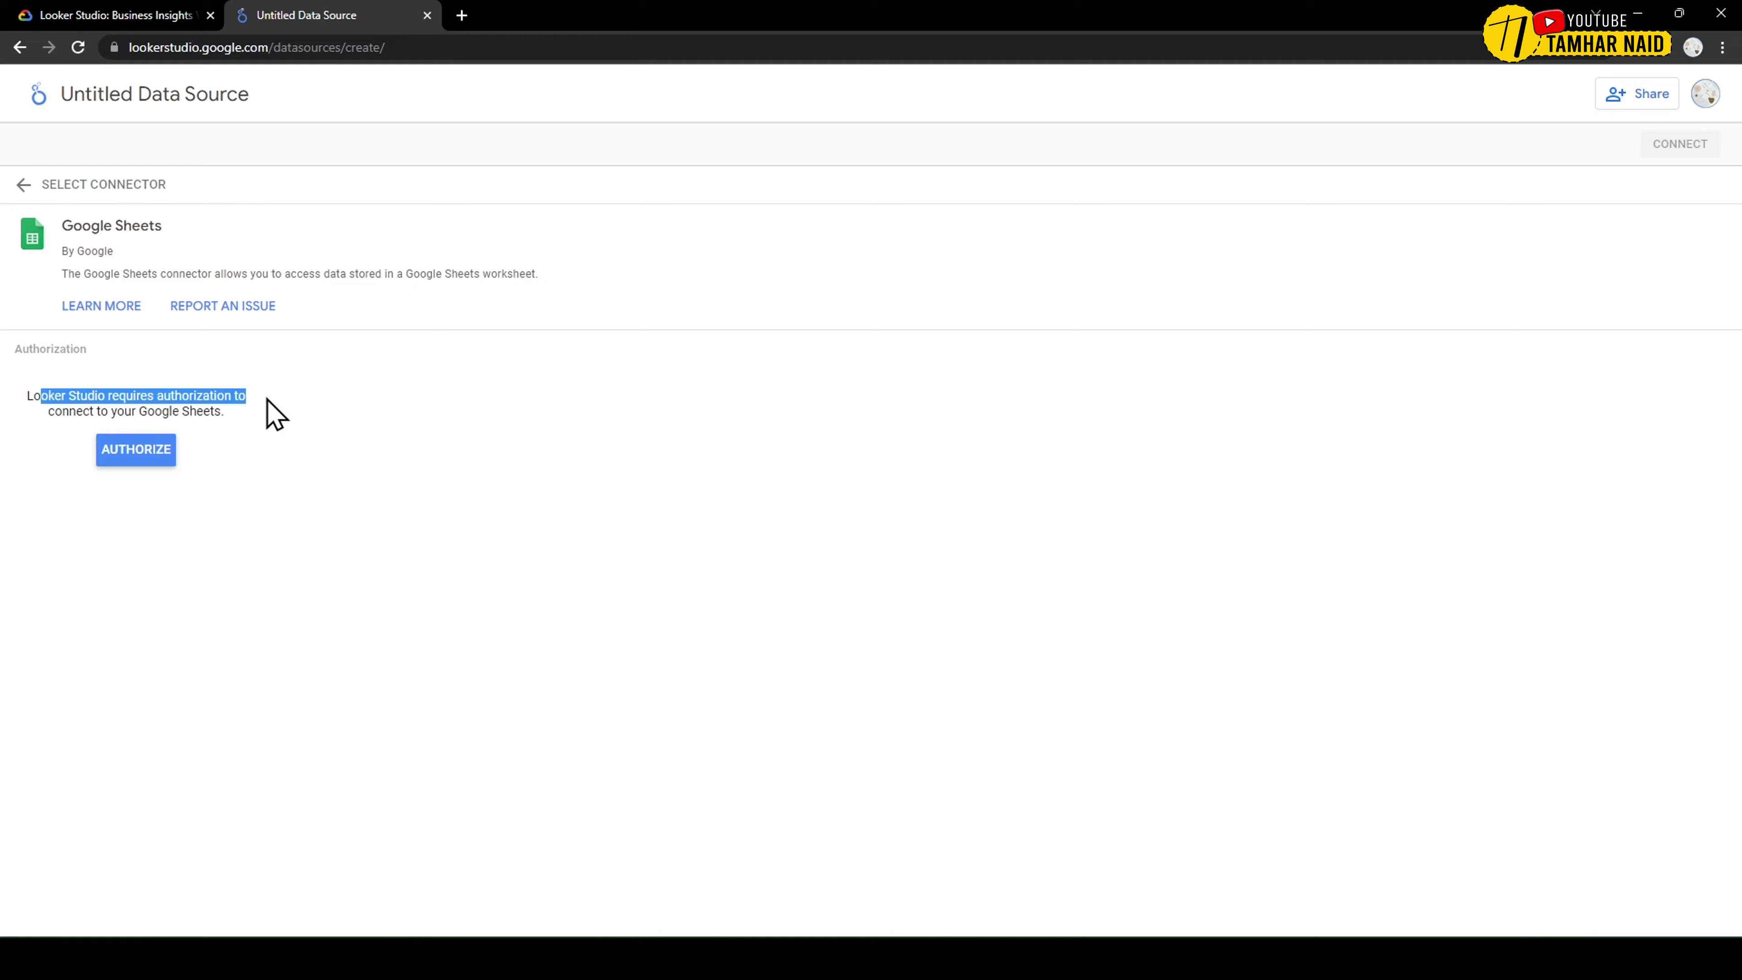
drag(63, 412, 251, 426)
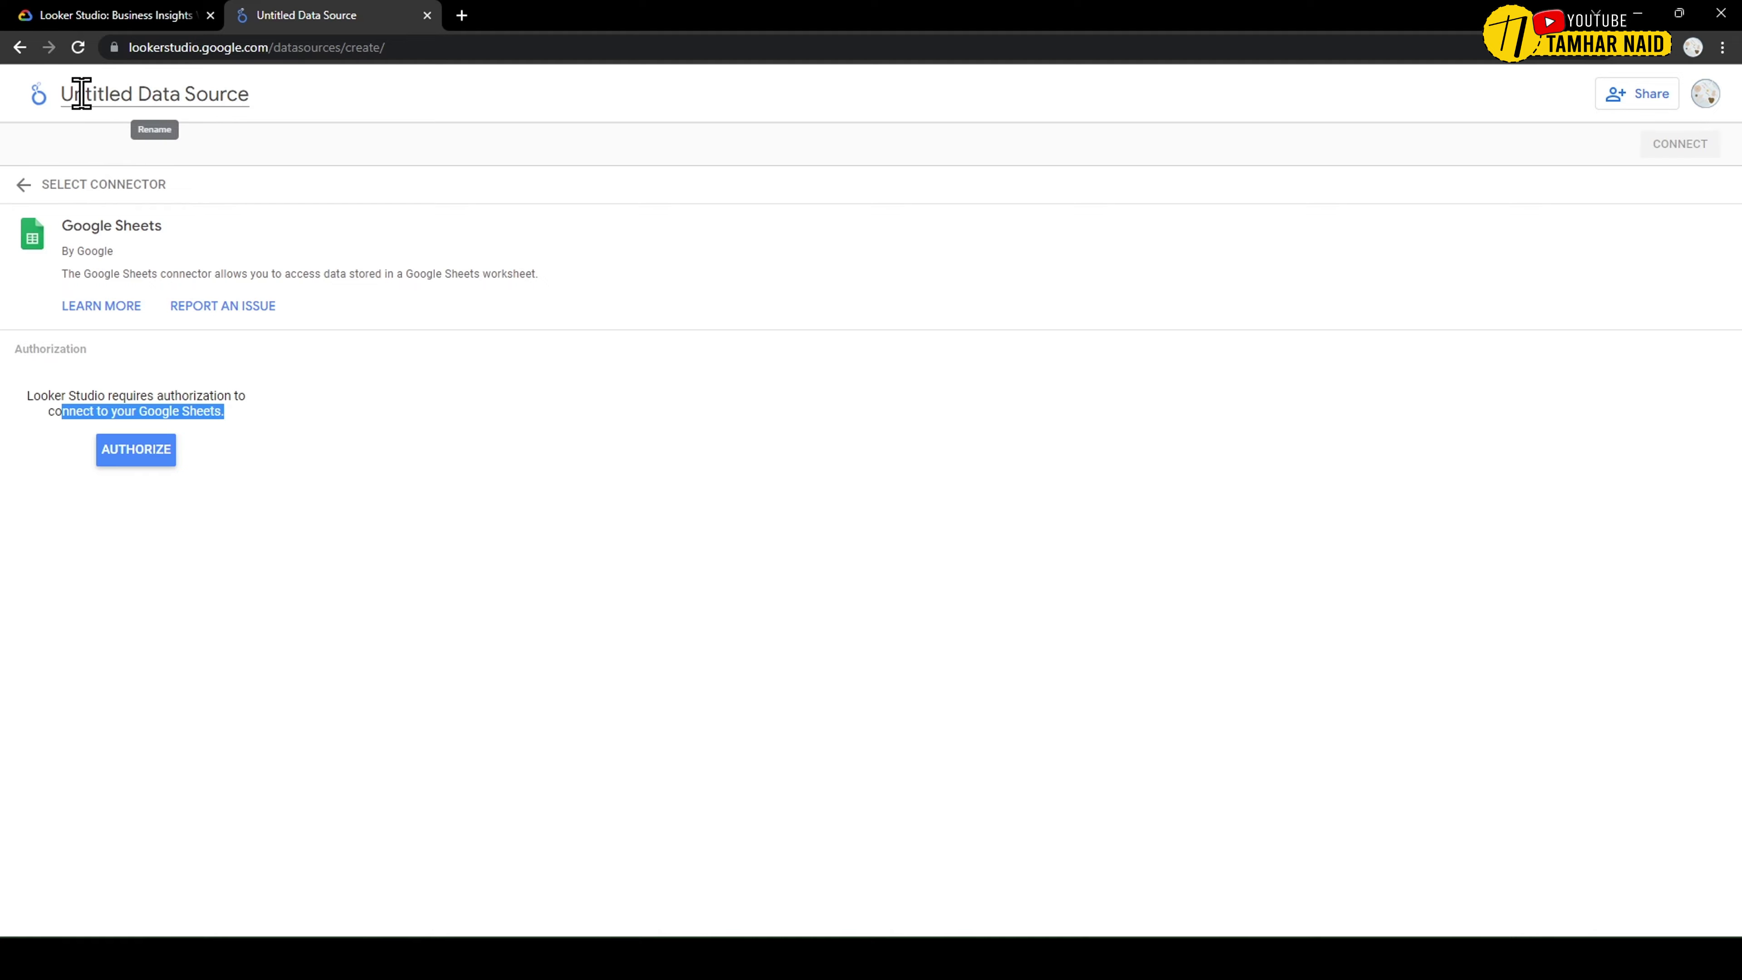
click(30, 185)
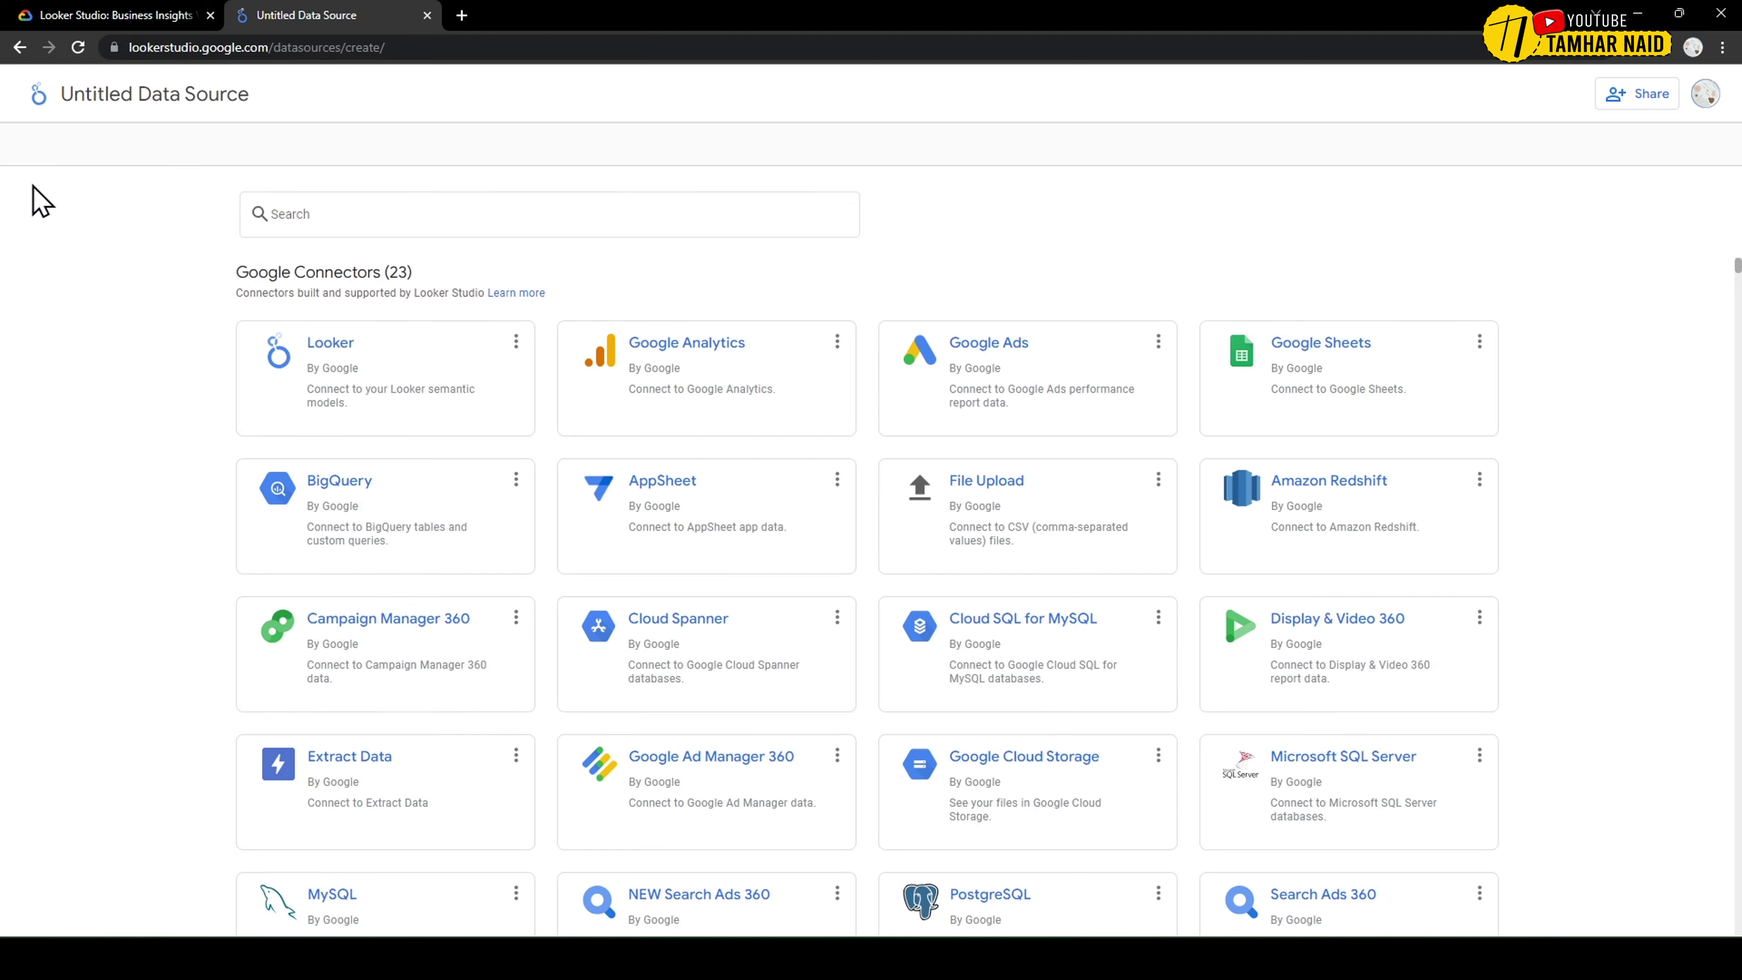
- Create a new explorer from the sample World Population data, show it as a stacked column chart and leave the chart without saving
click(39, 97)
click(113, 173)
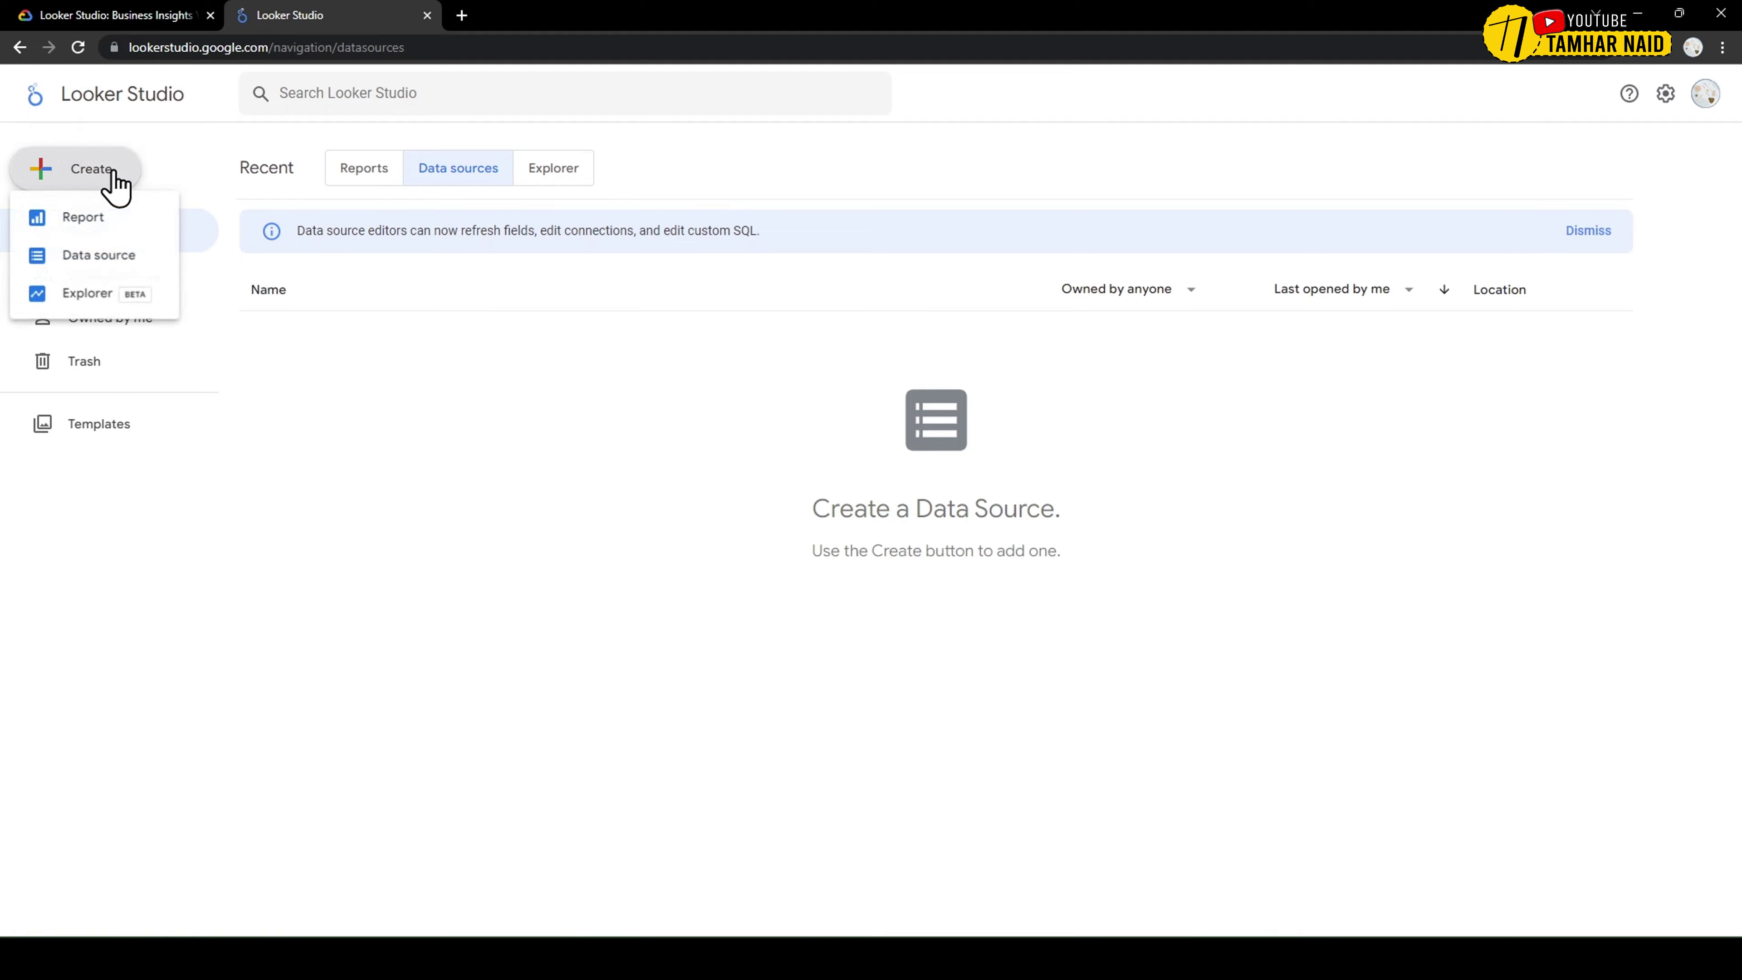
click(85, 297)
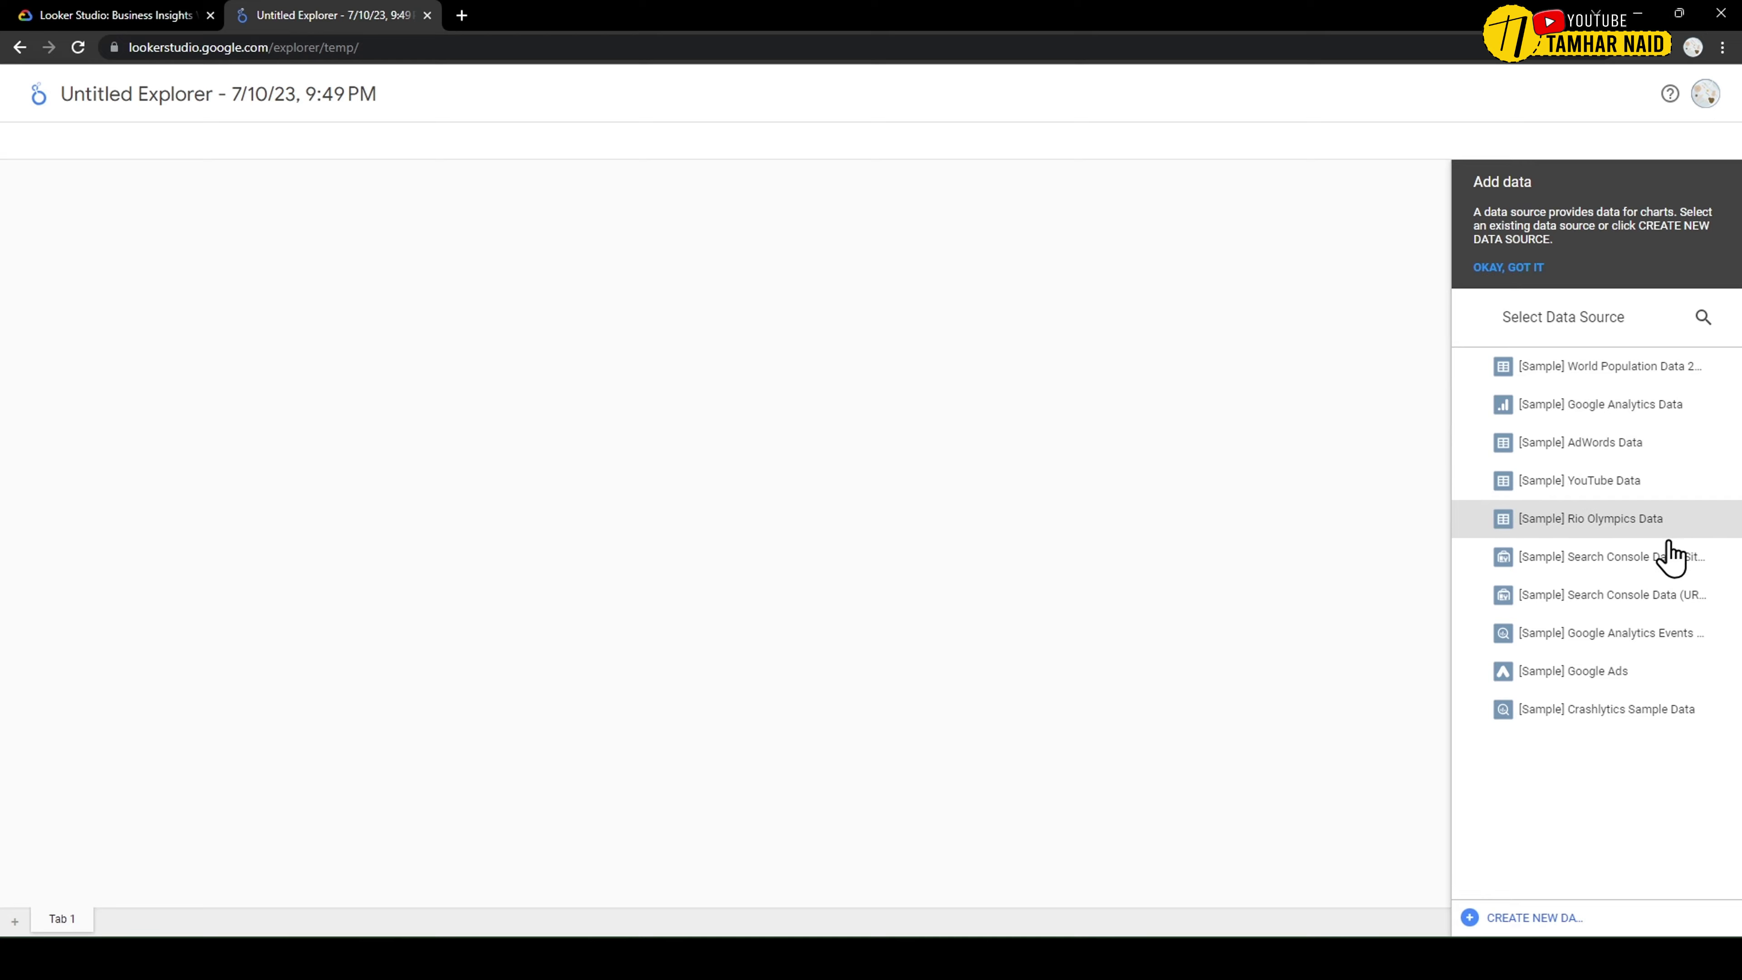
click(1589, 378)
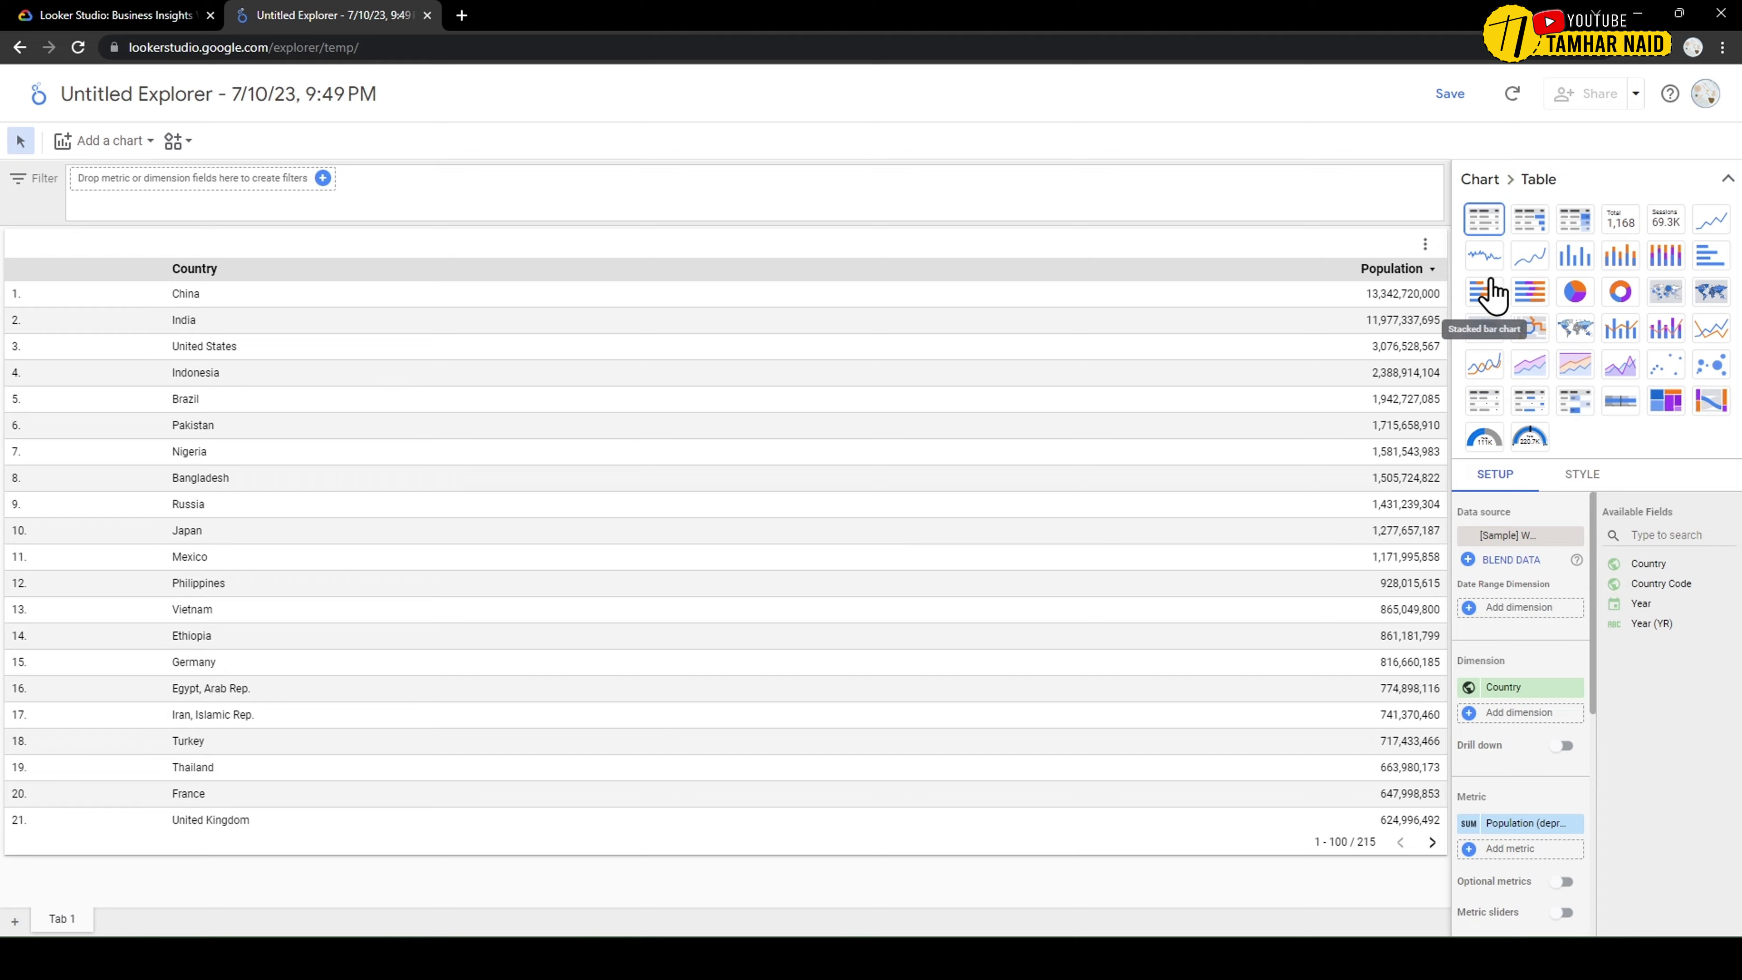
click(1620, 256)
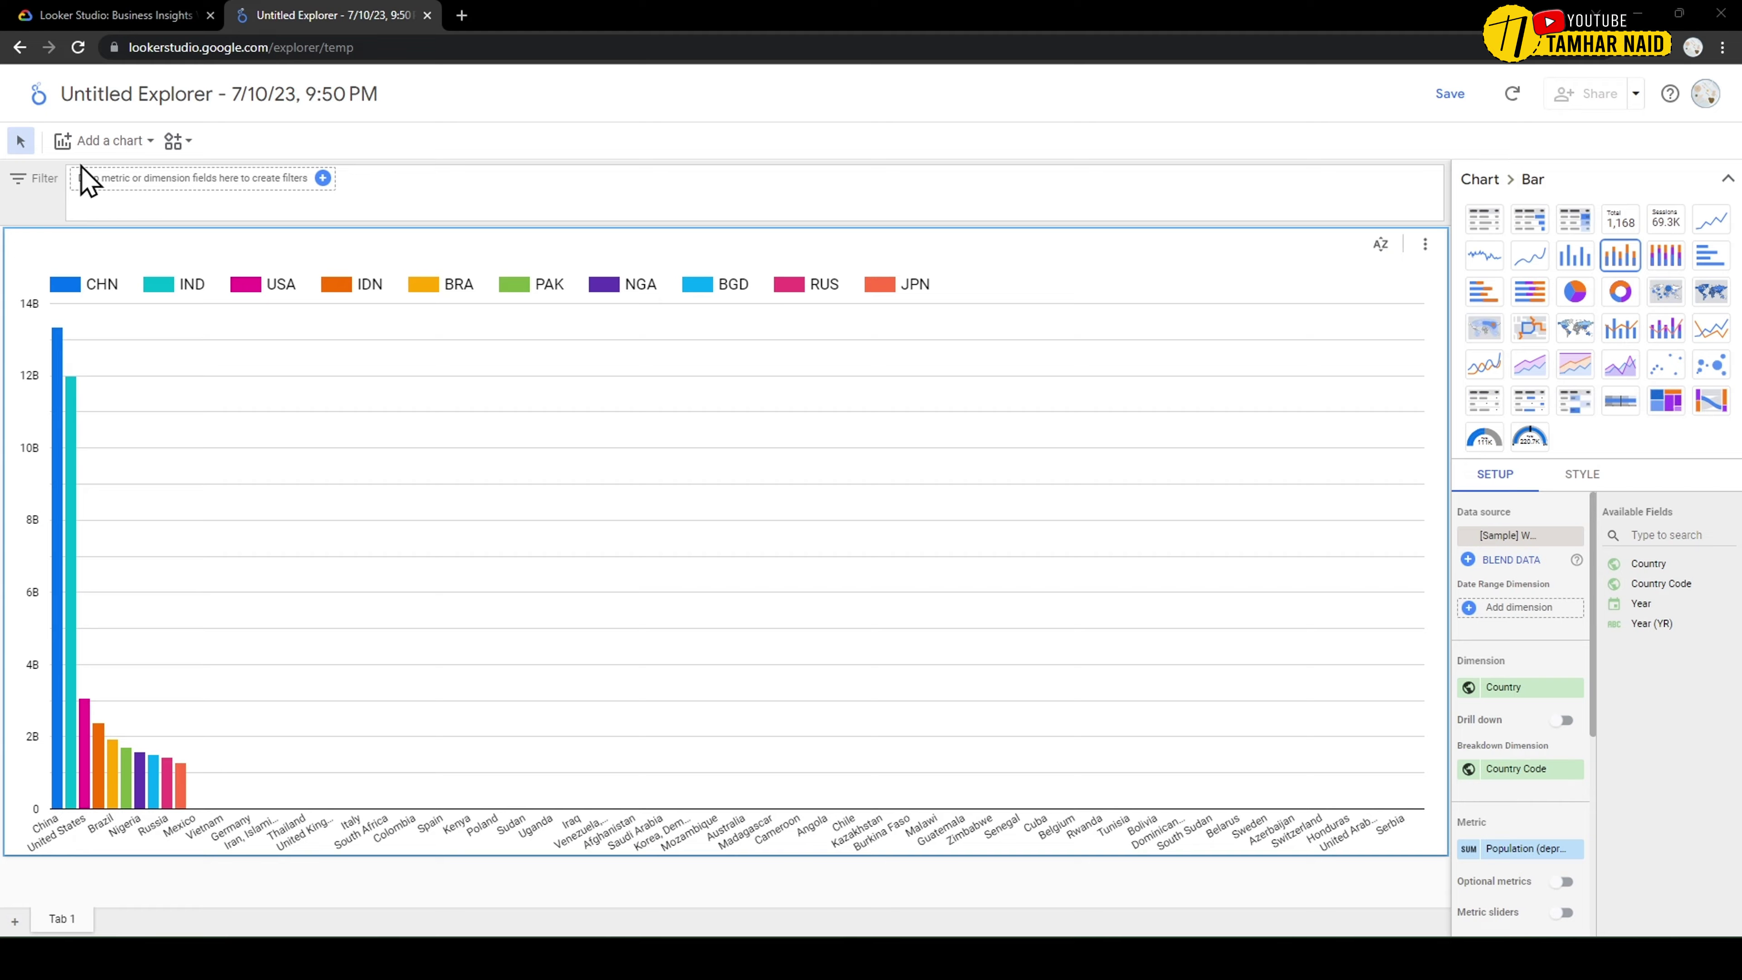
click(20, 50)
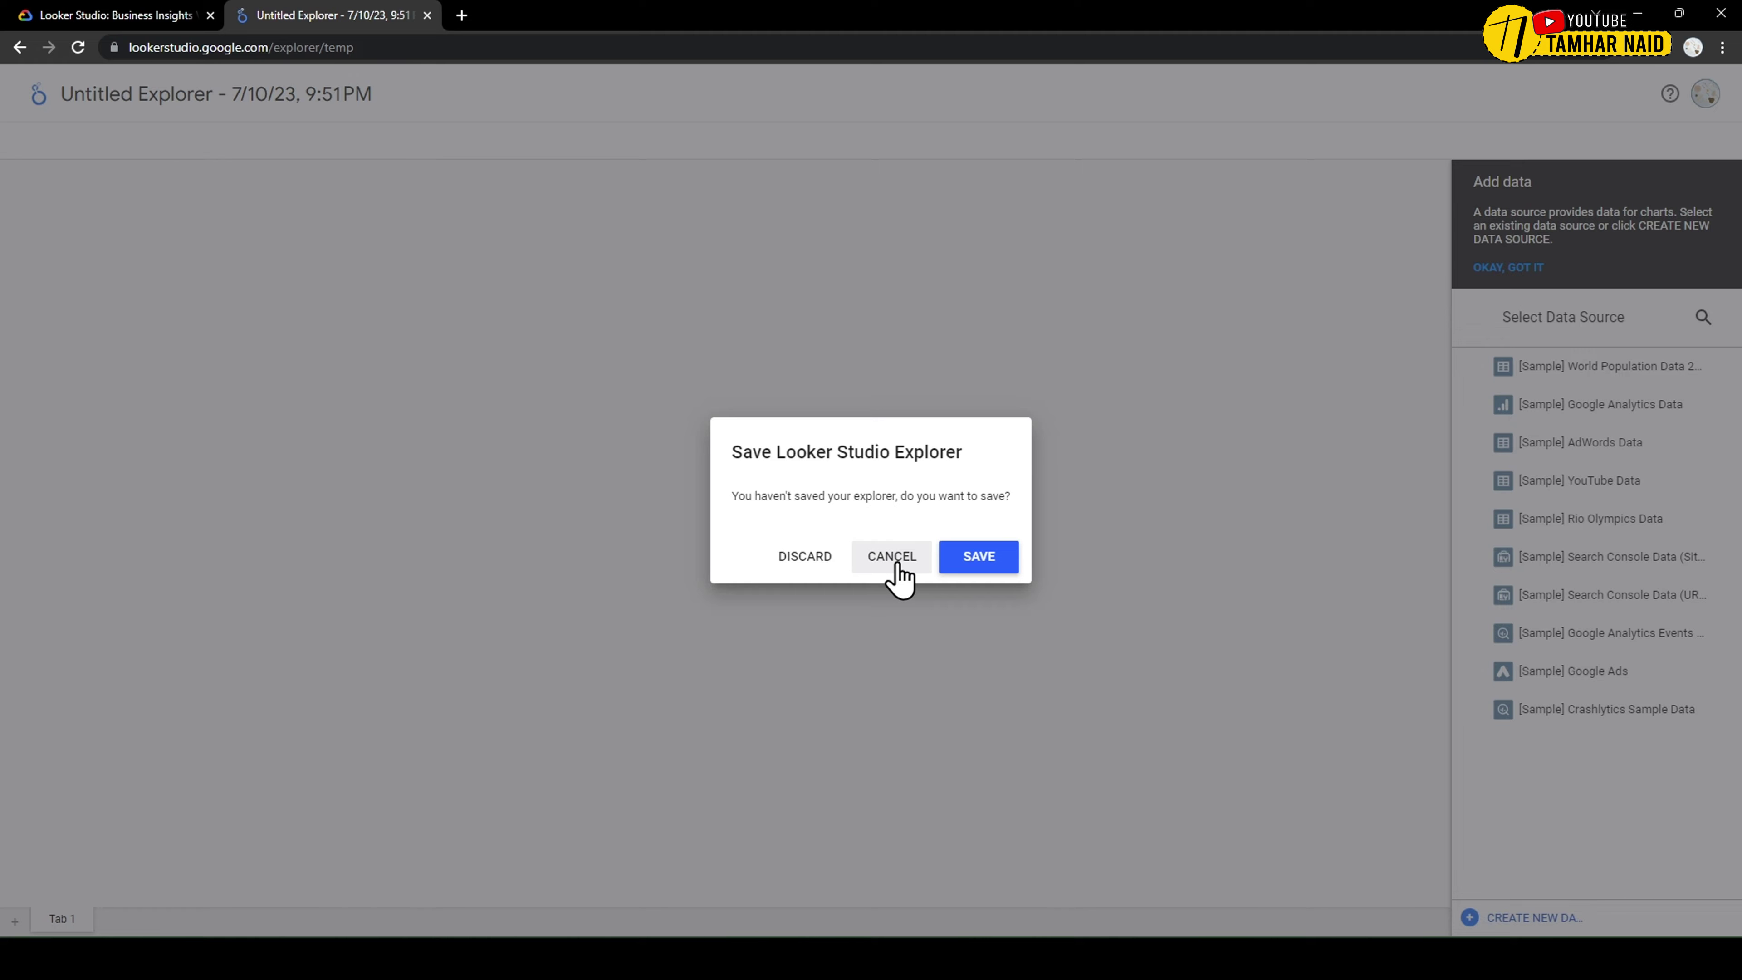
click(897, 566)
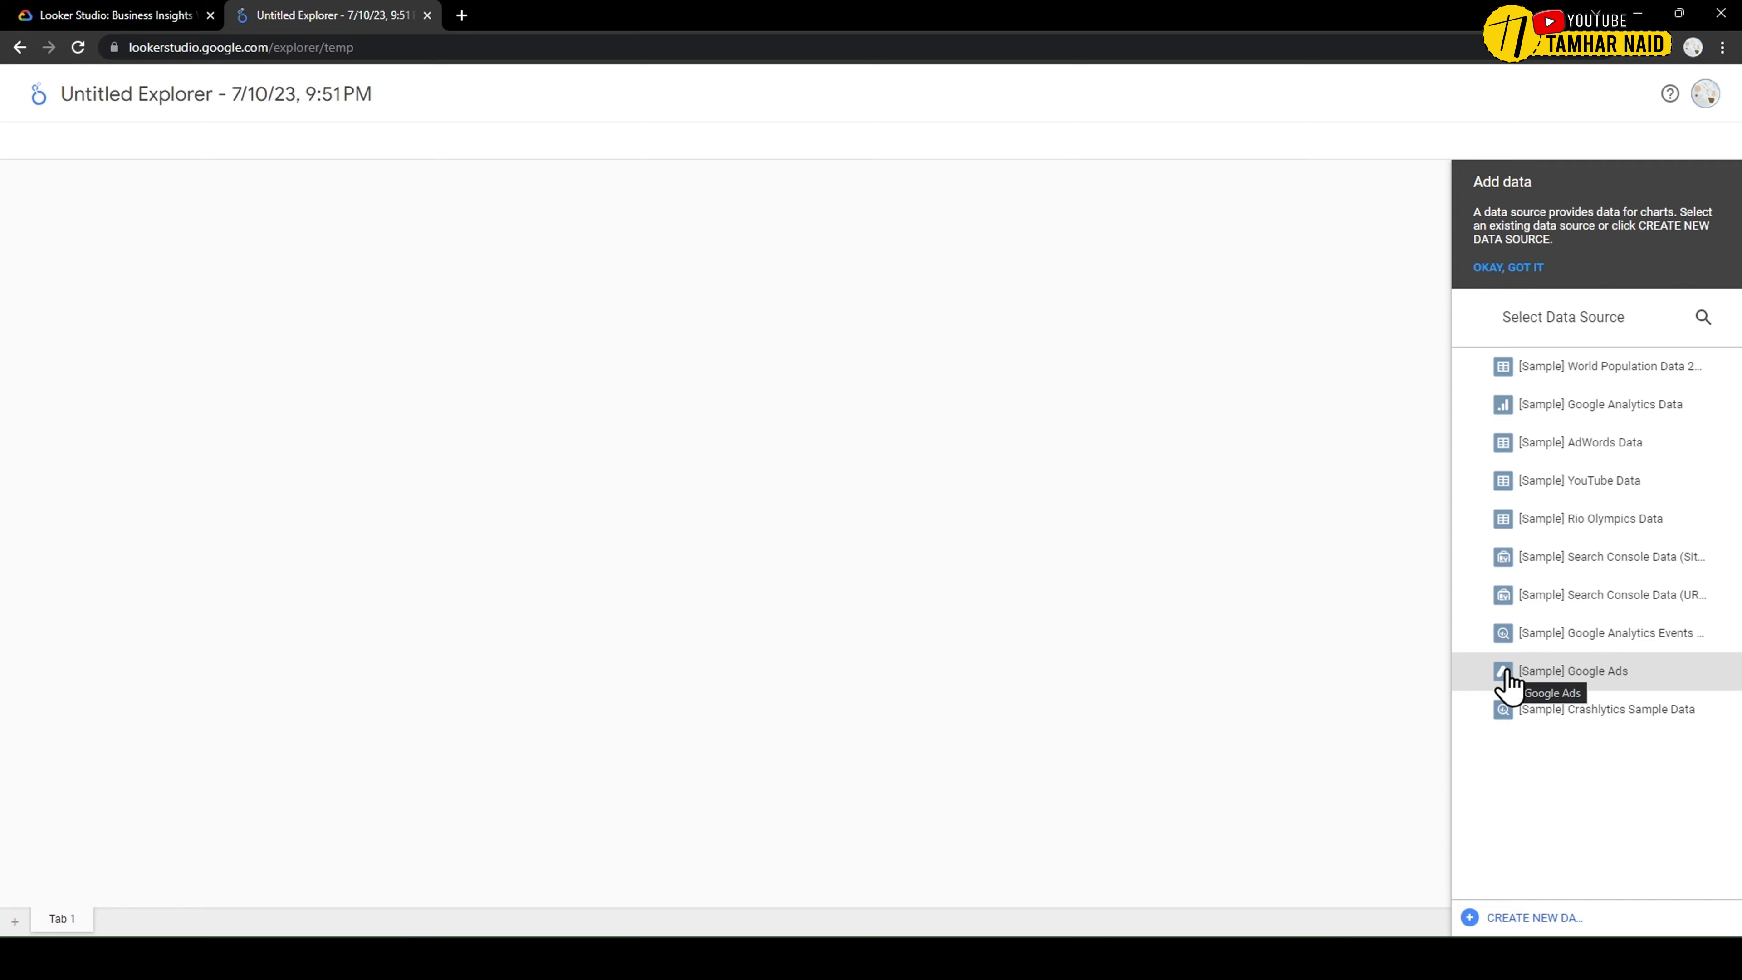
- Load the site-level sample Search Console data into the explorer, show it as a table with heatmap and exit without saving
click(1570, 559)
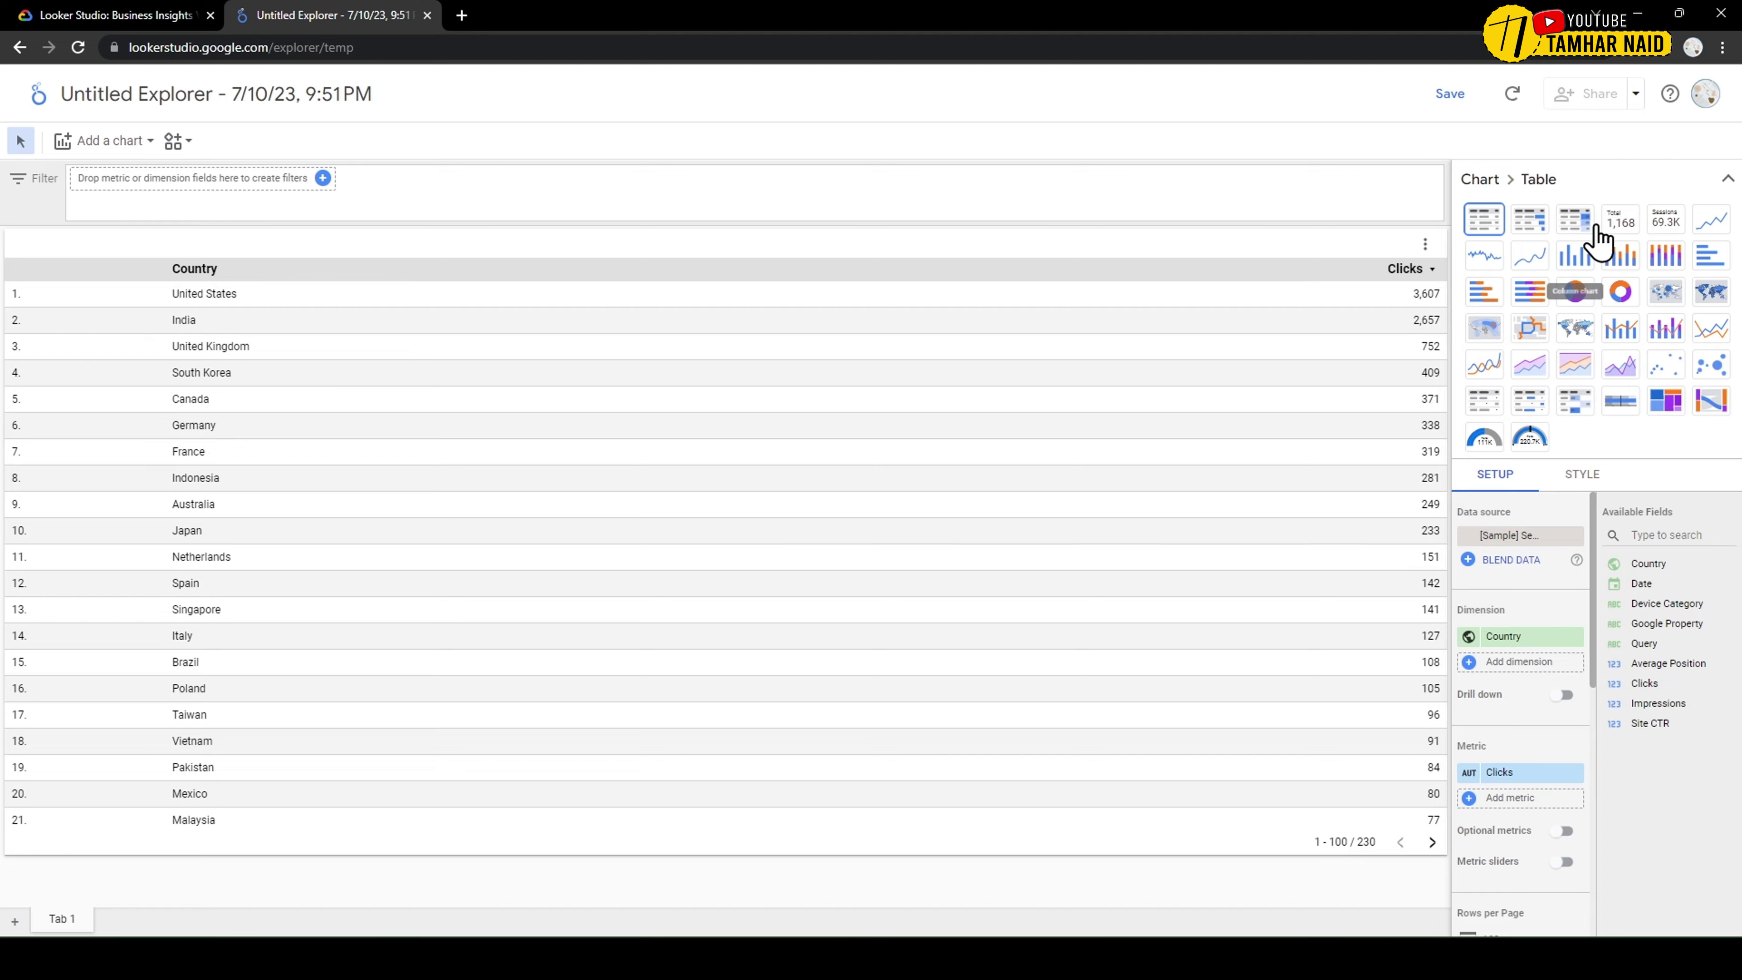
click(1581, 231)
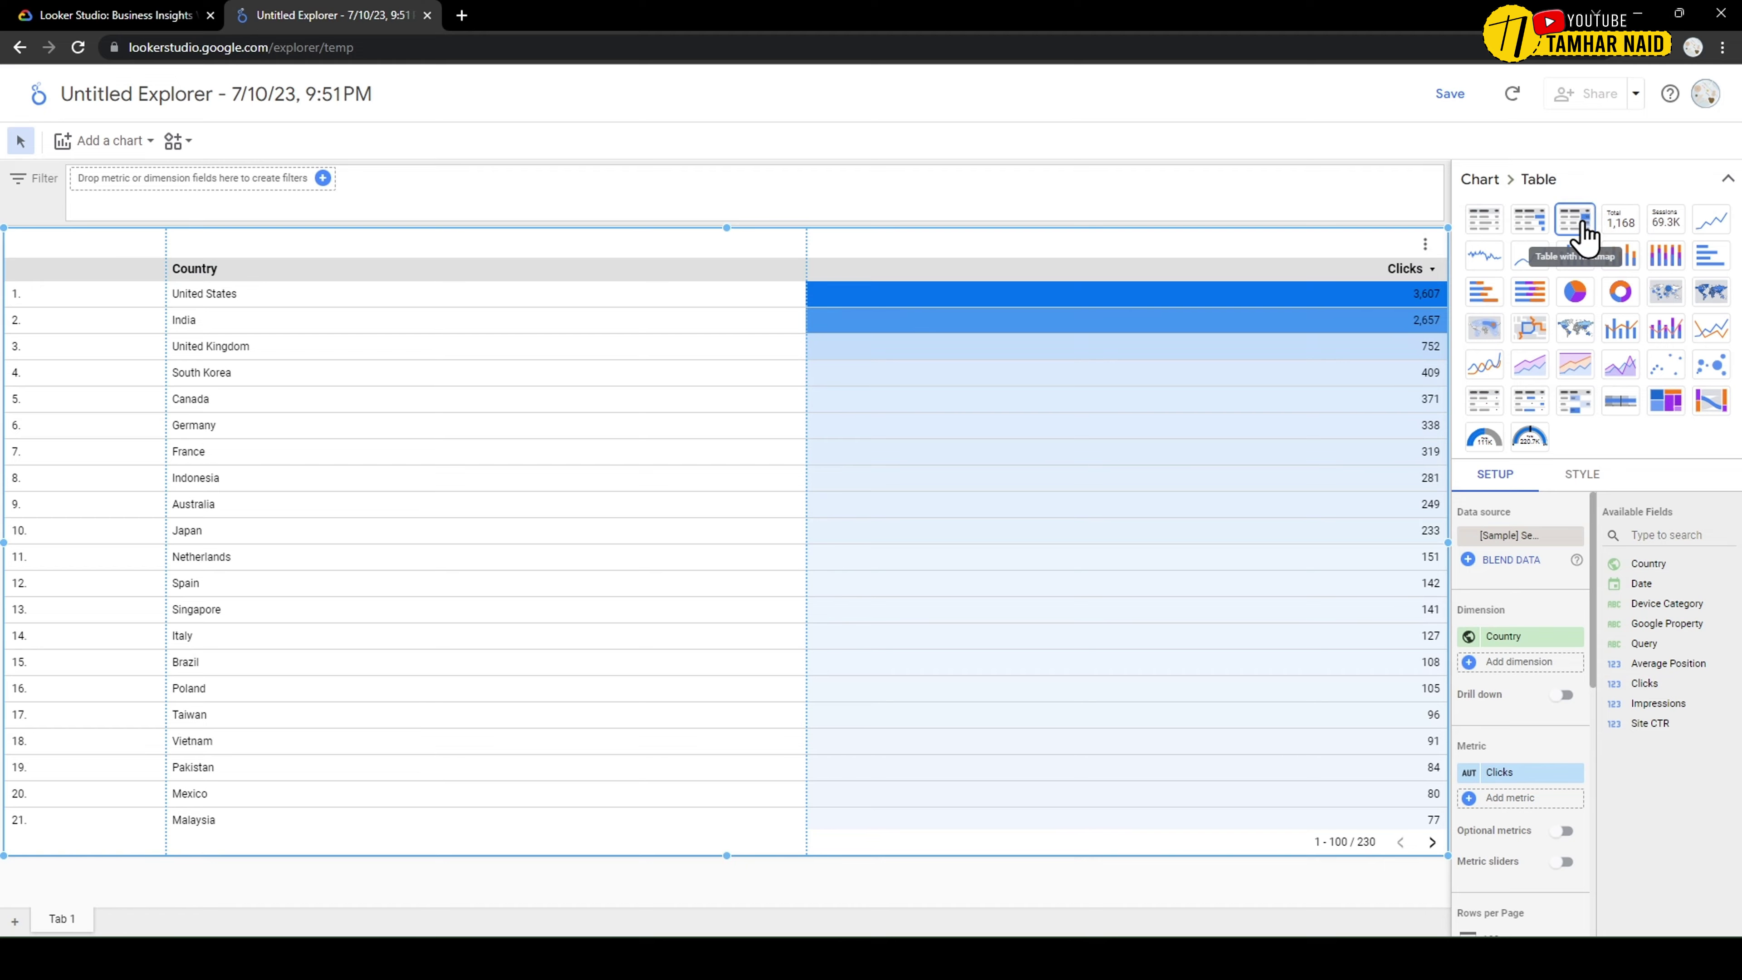
click(19, 48)
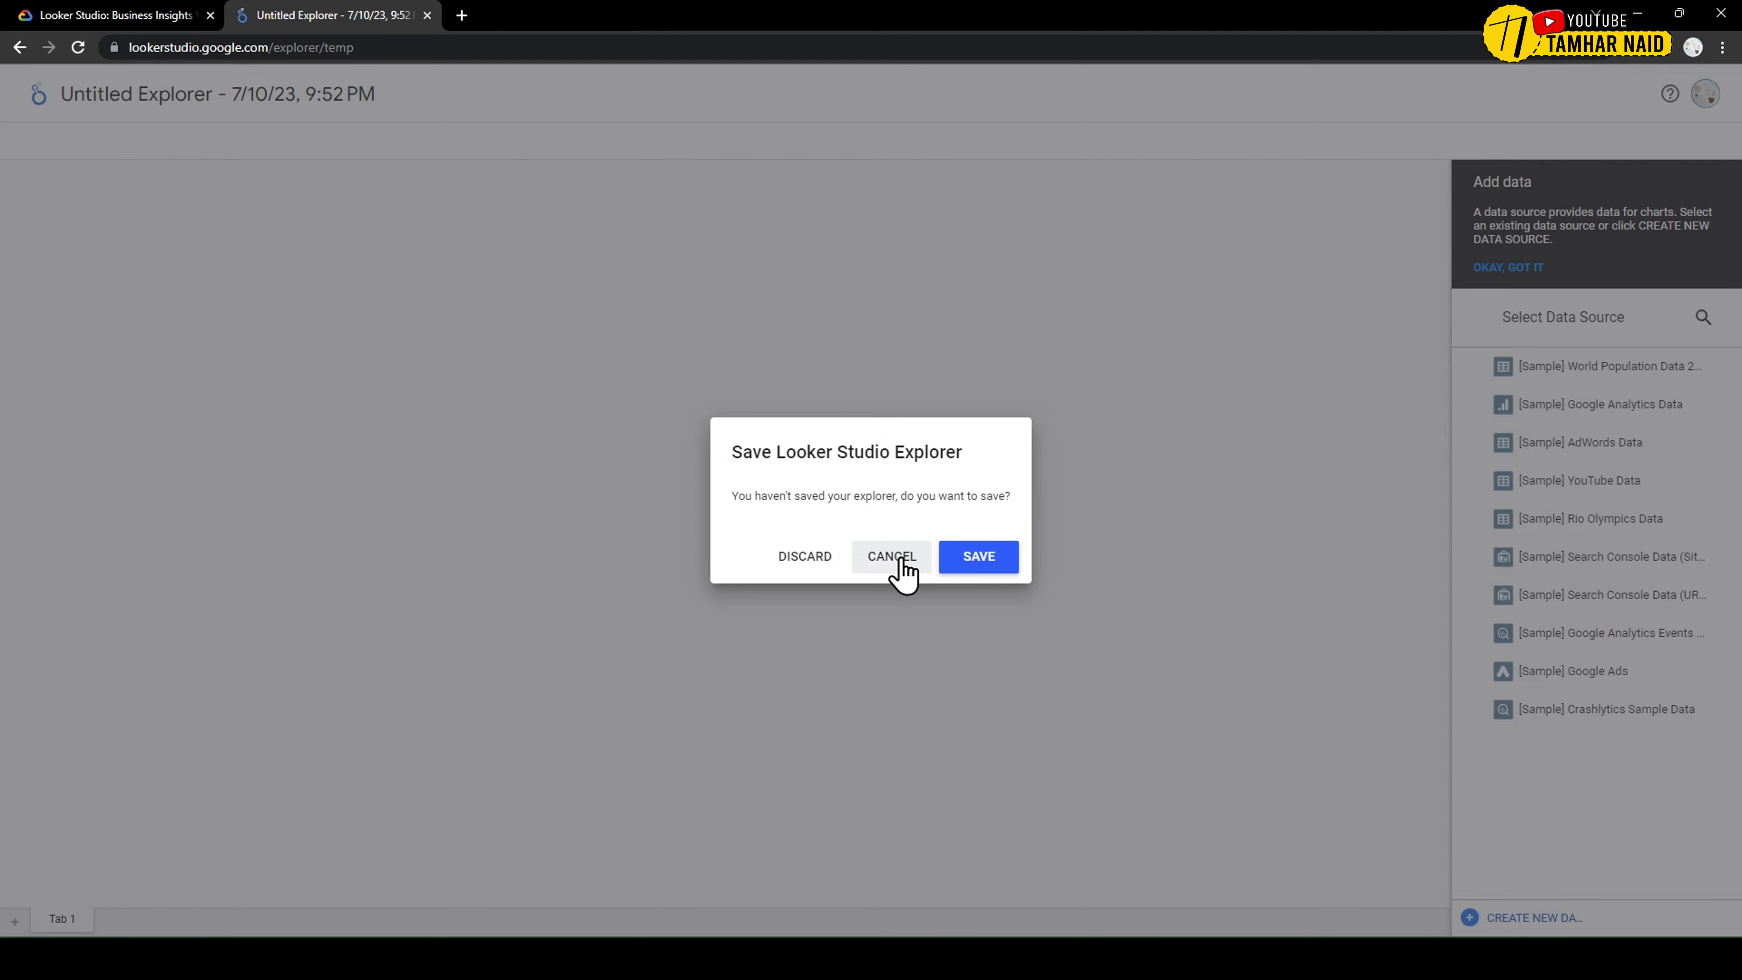
click(904, 568)
click(20, 48)
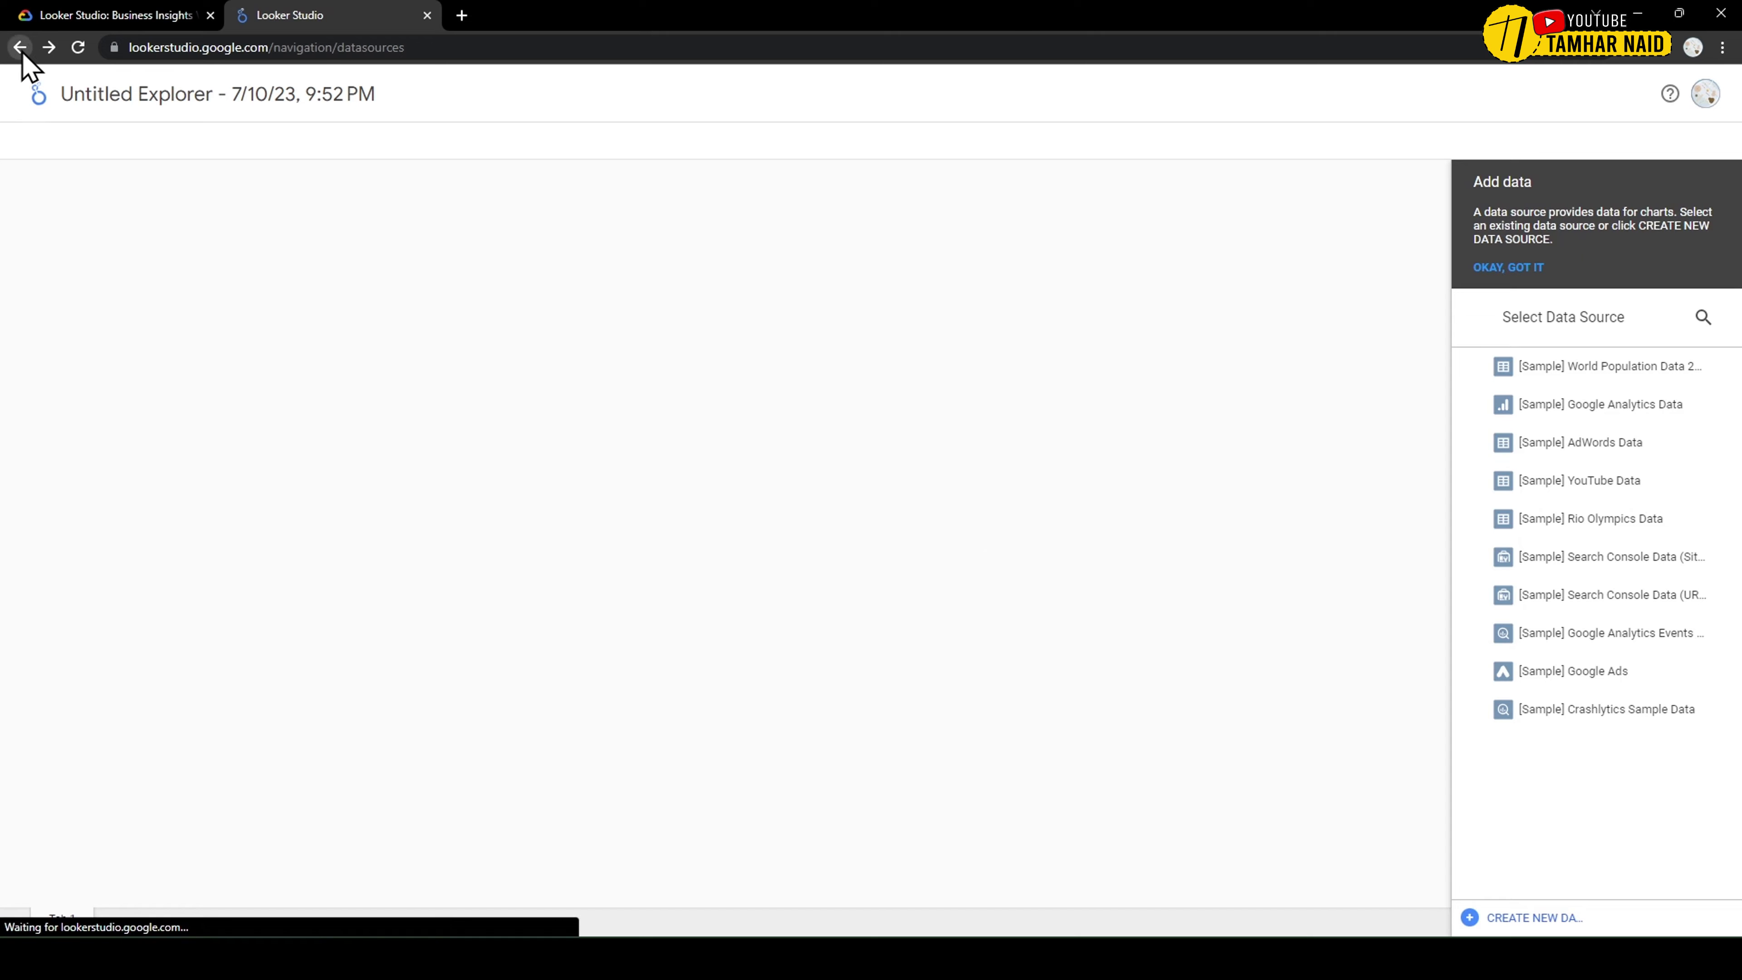
- Review the creation options and look through the recent, shared, owned and trashed reports
click(97, 171)
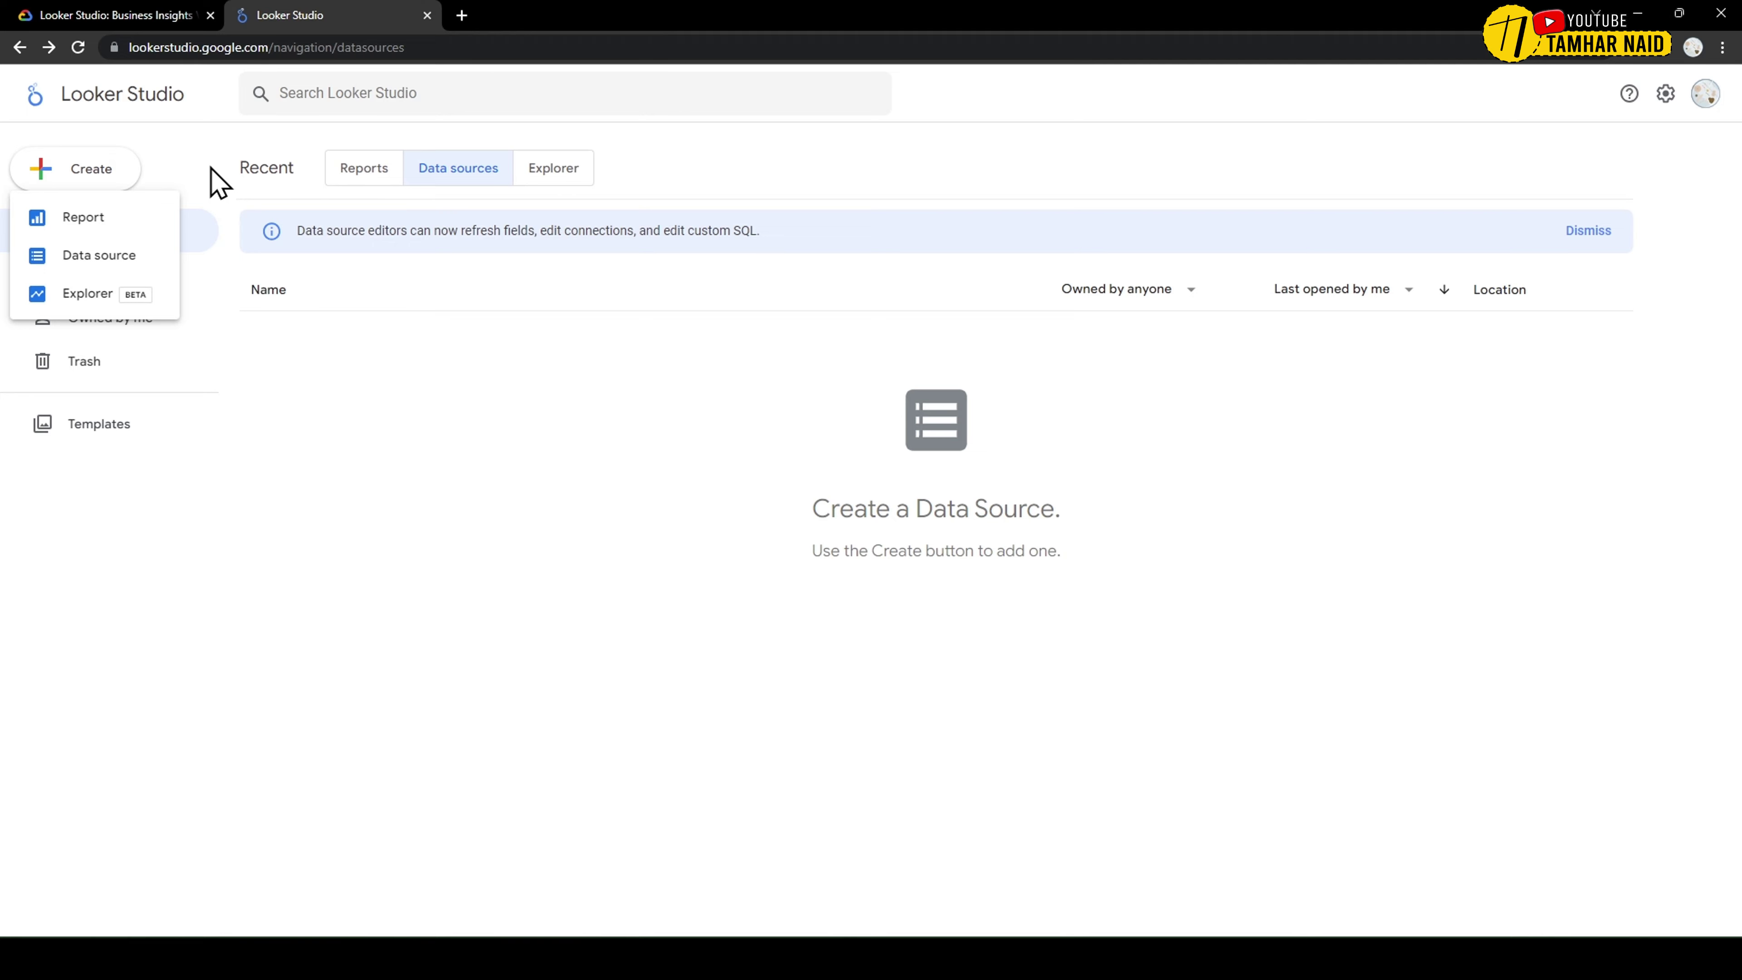
click(220, 181)
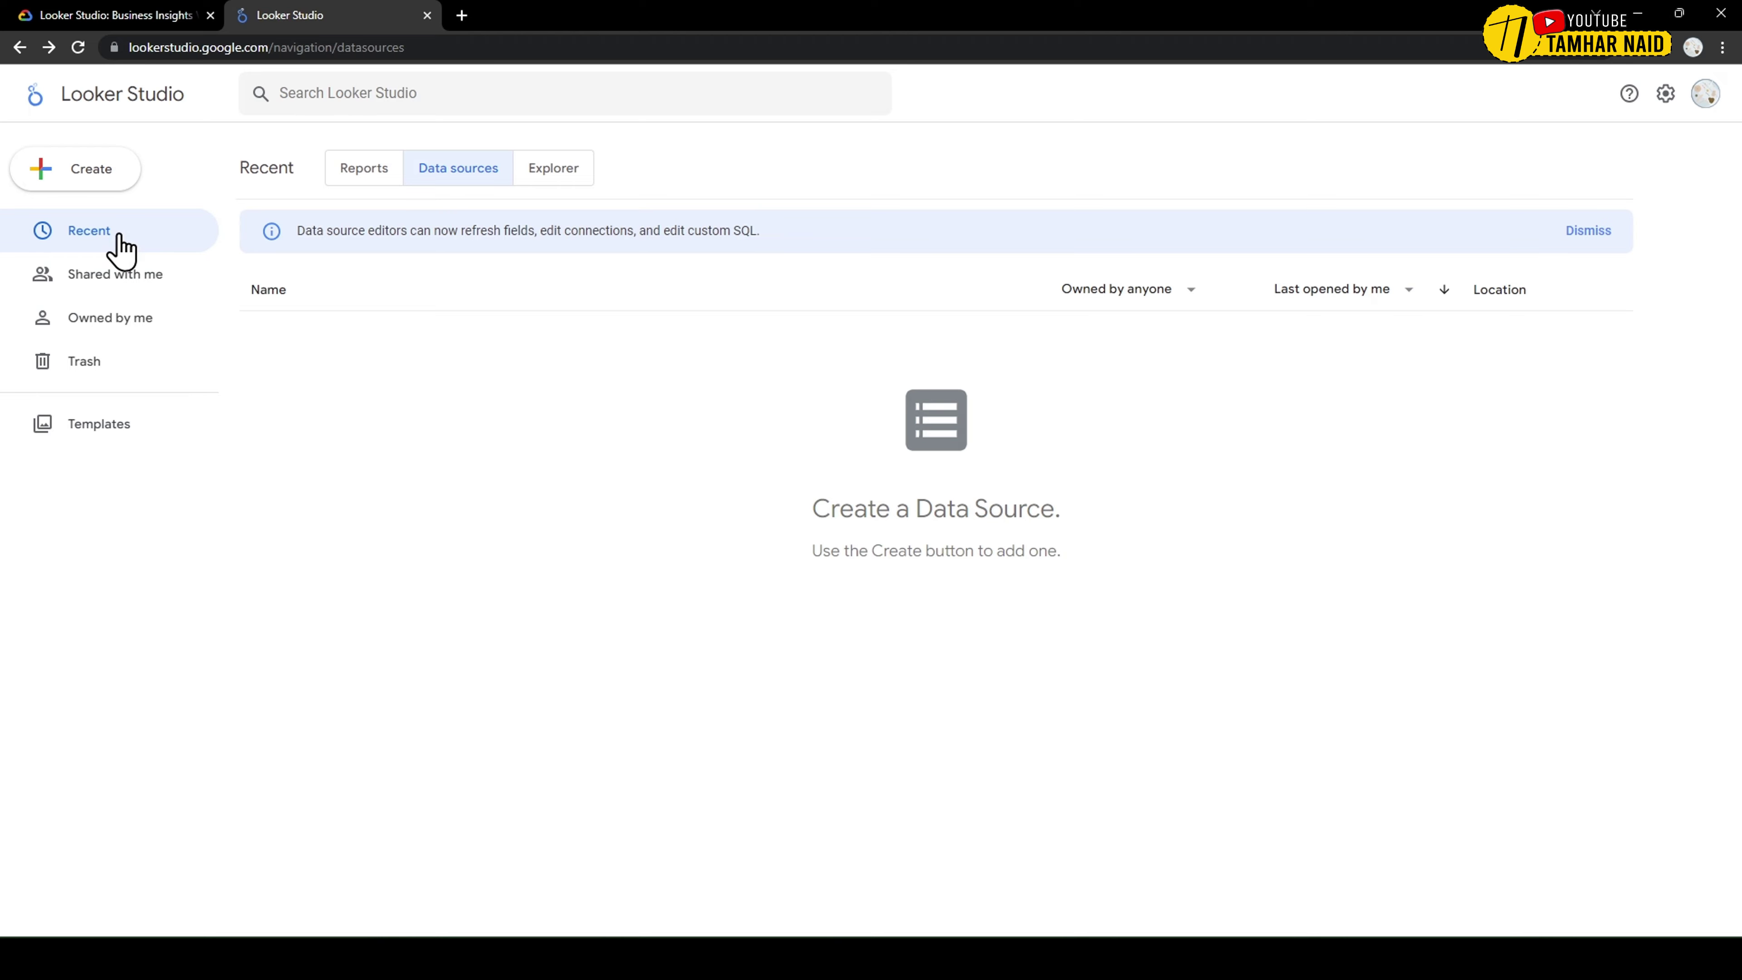
click(333, 179)
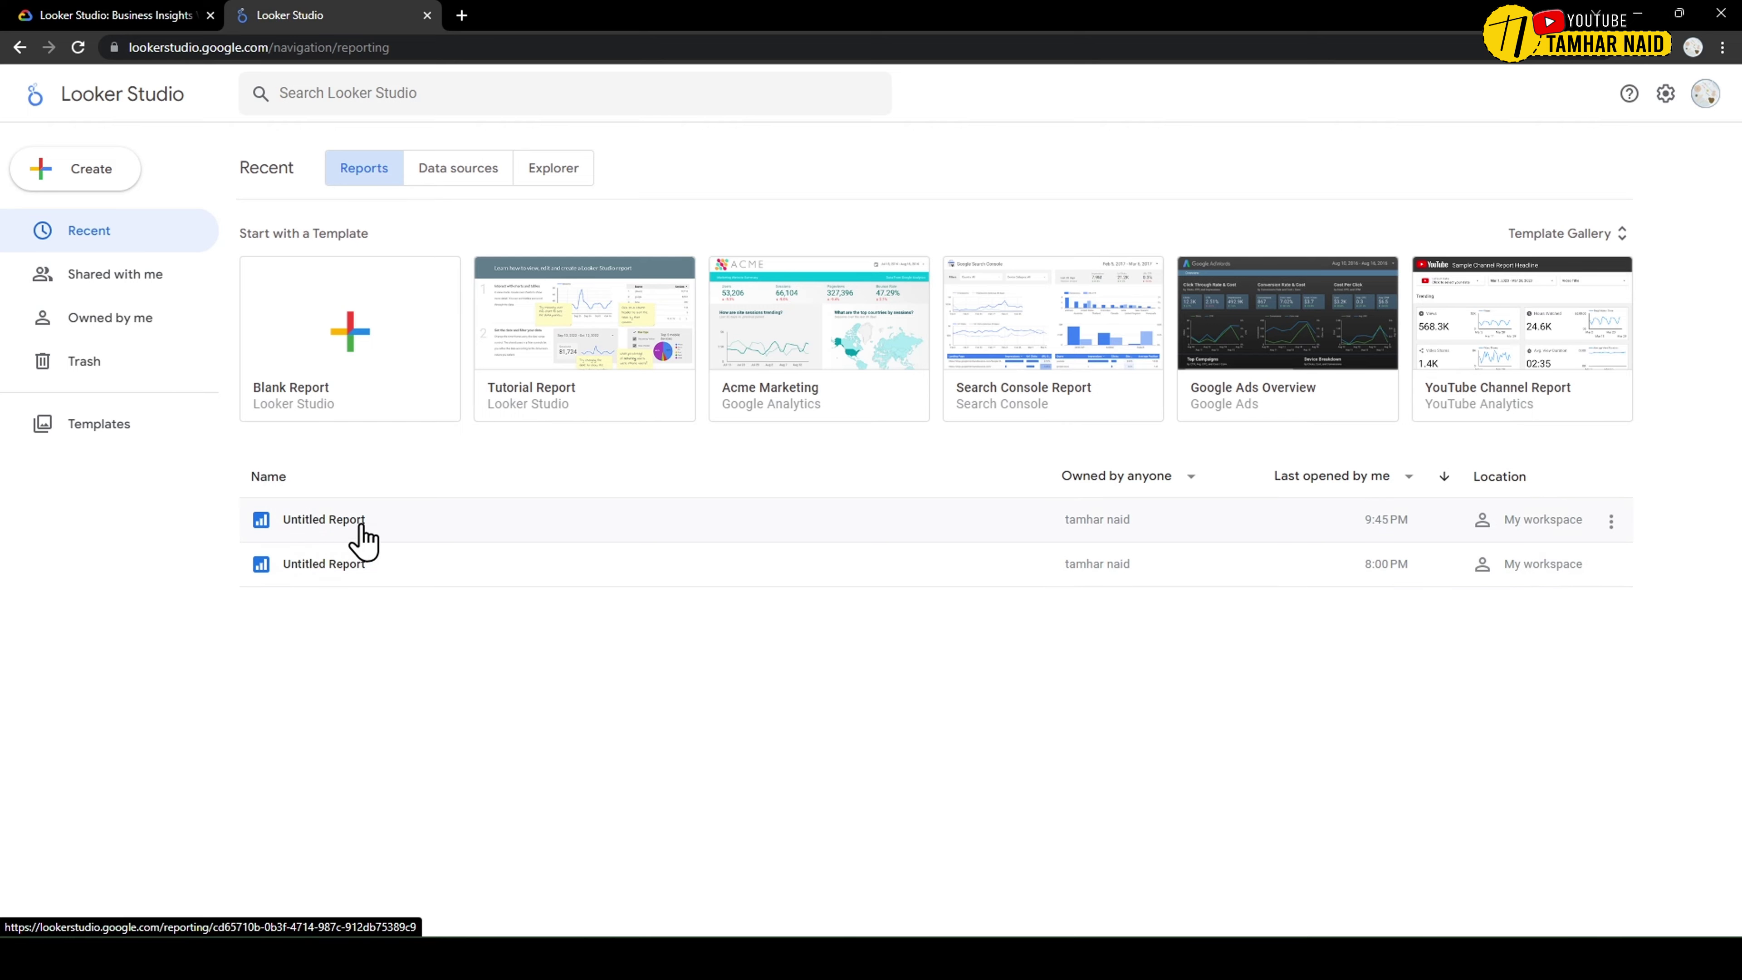
click(130, 286)
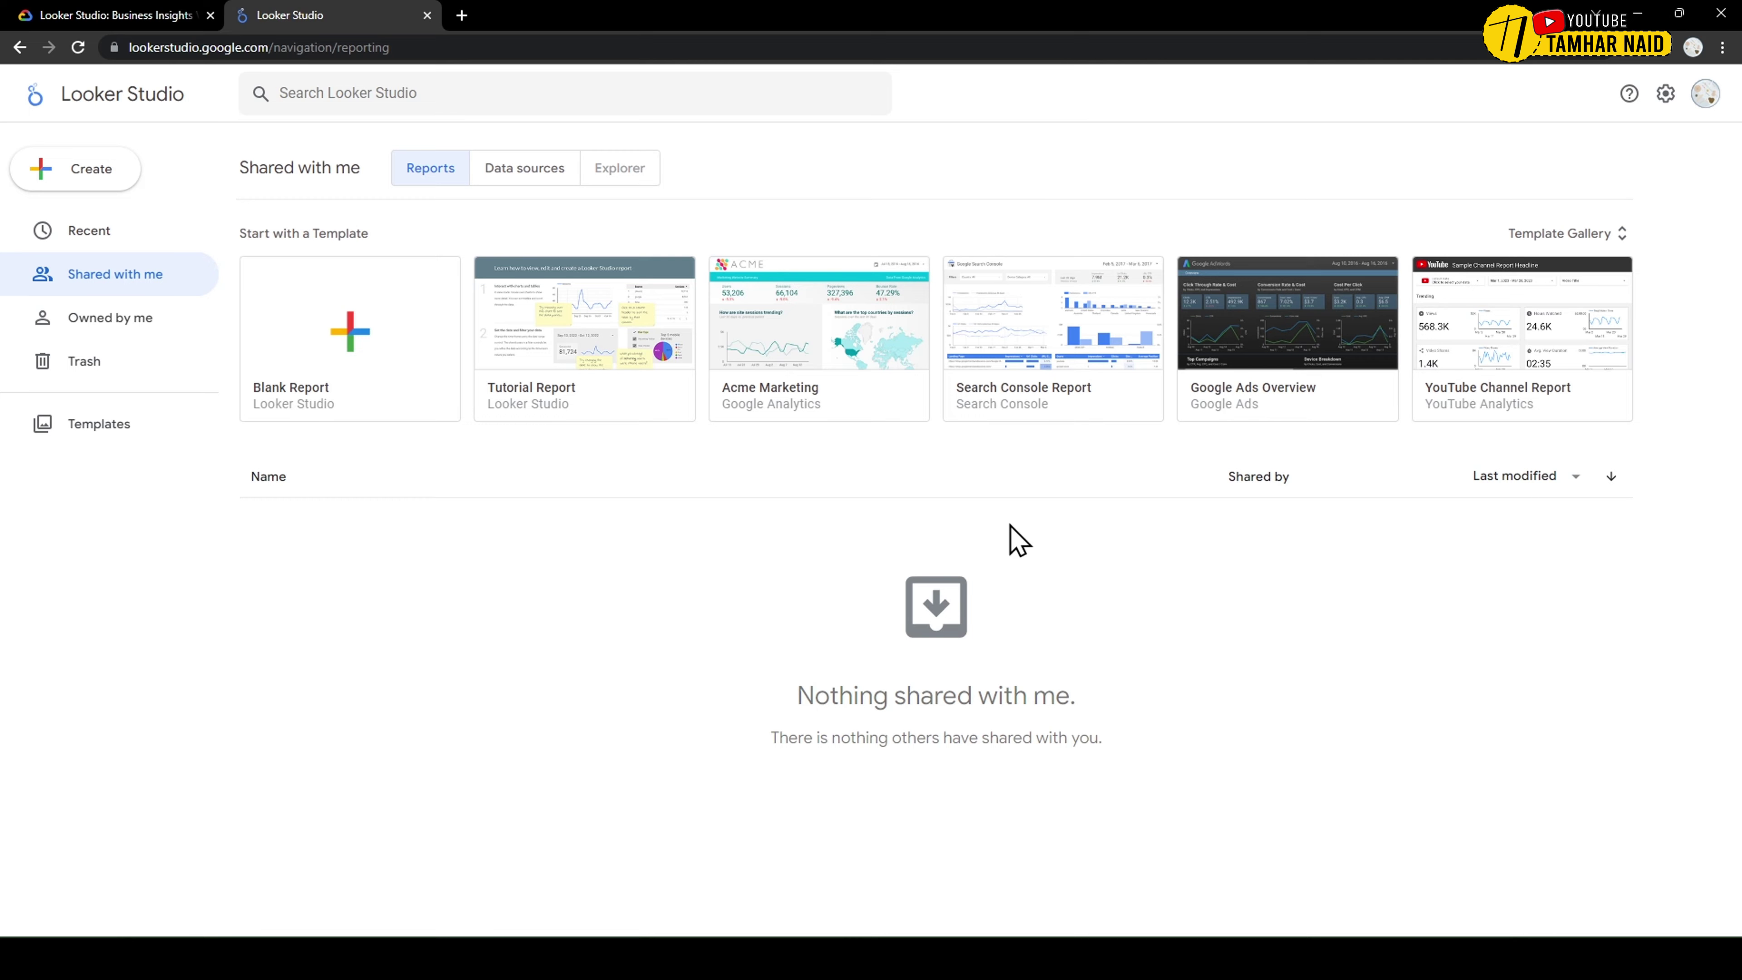
drag(792, 695, 1154, 716)
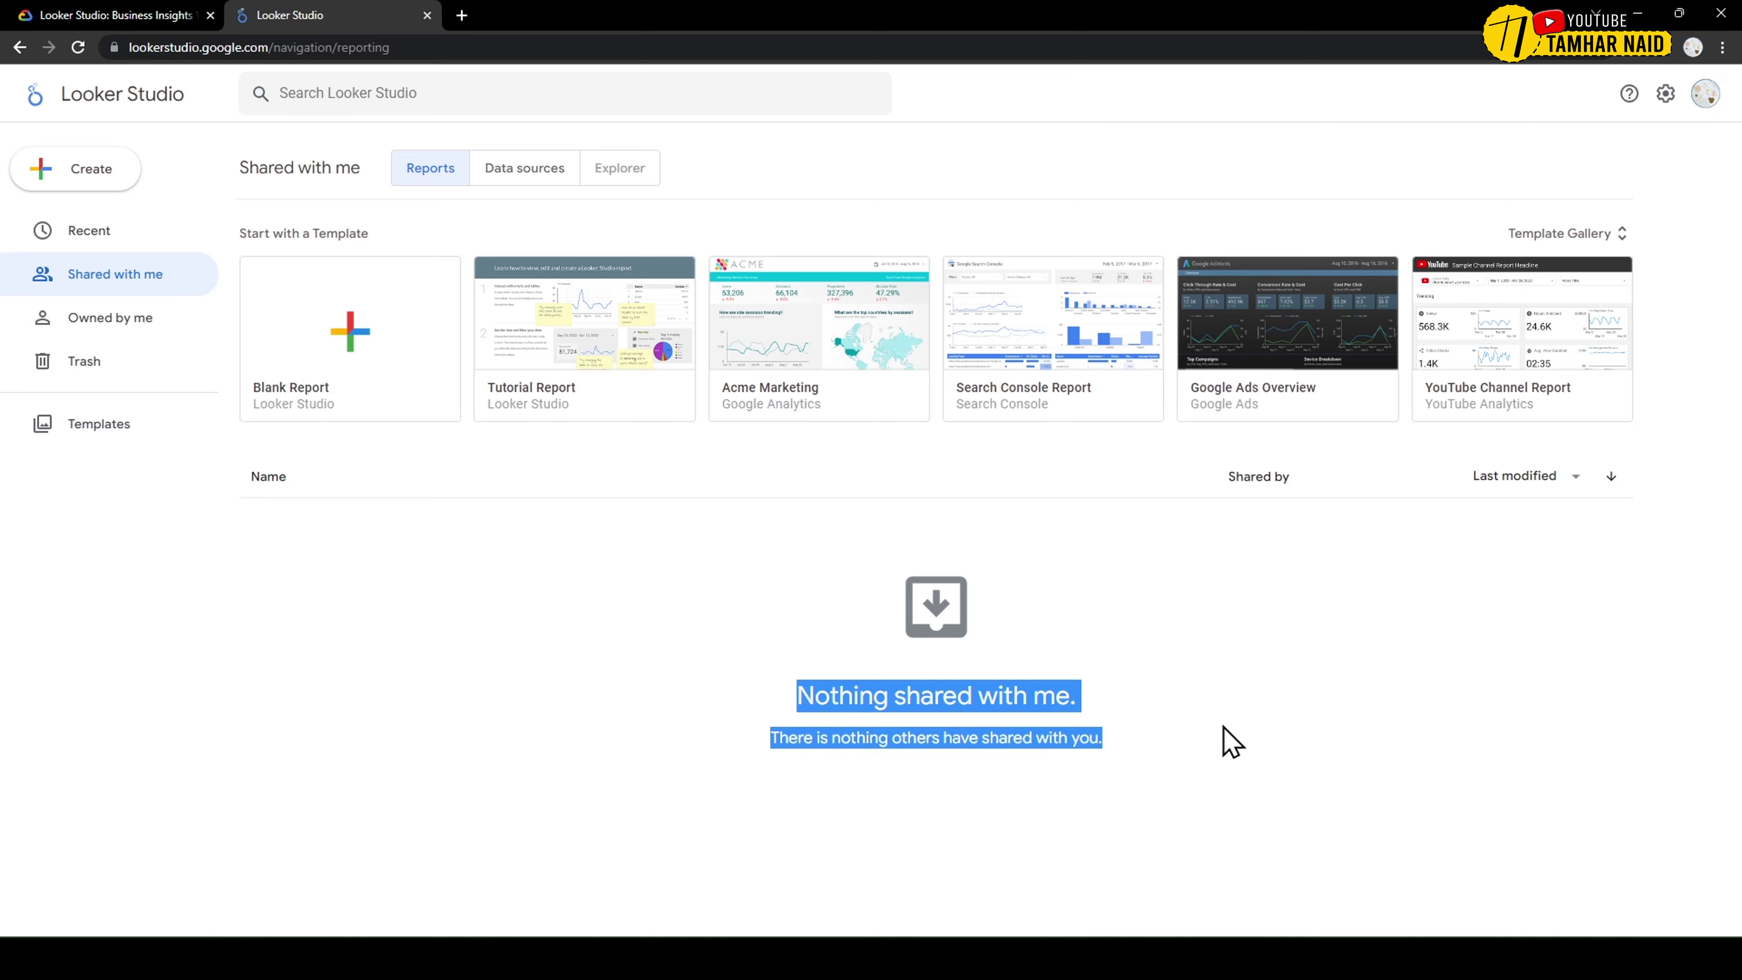
click(147, 330)
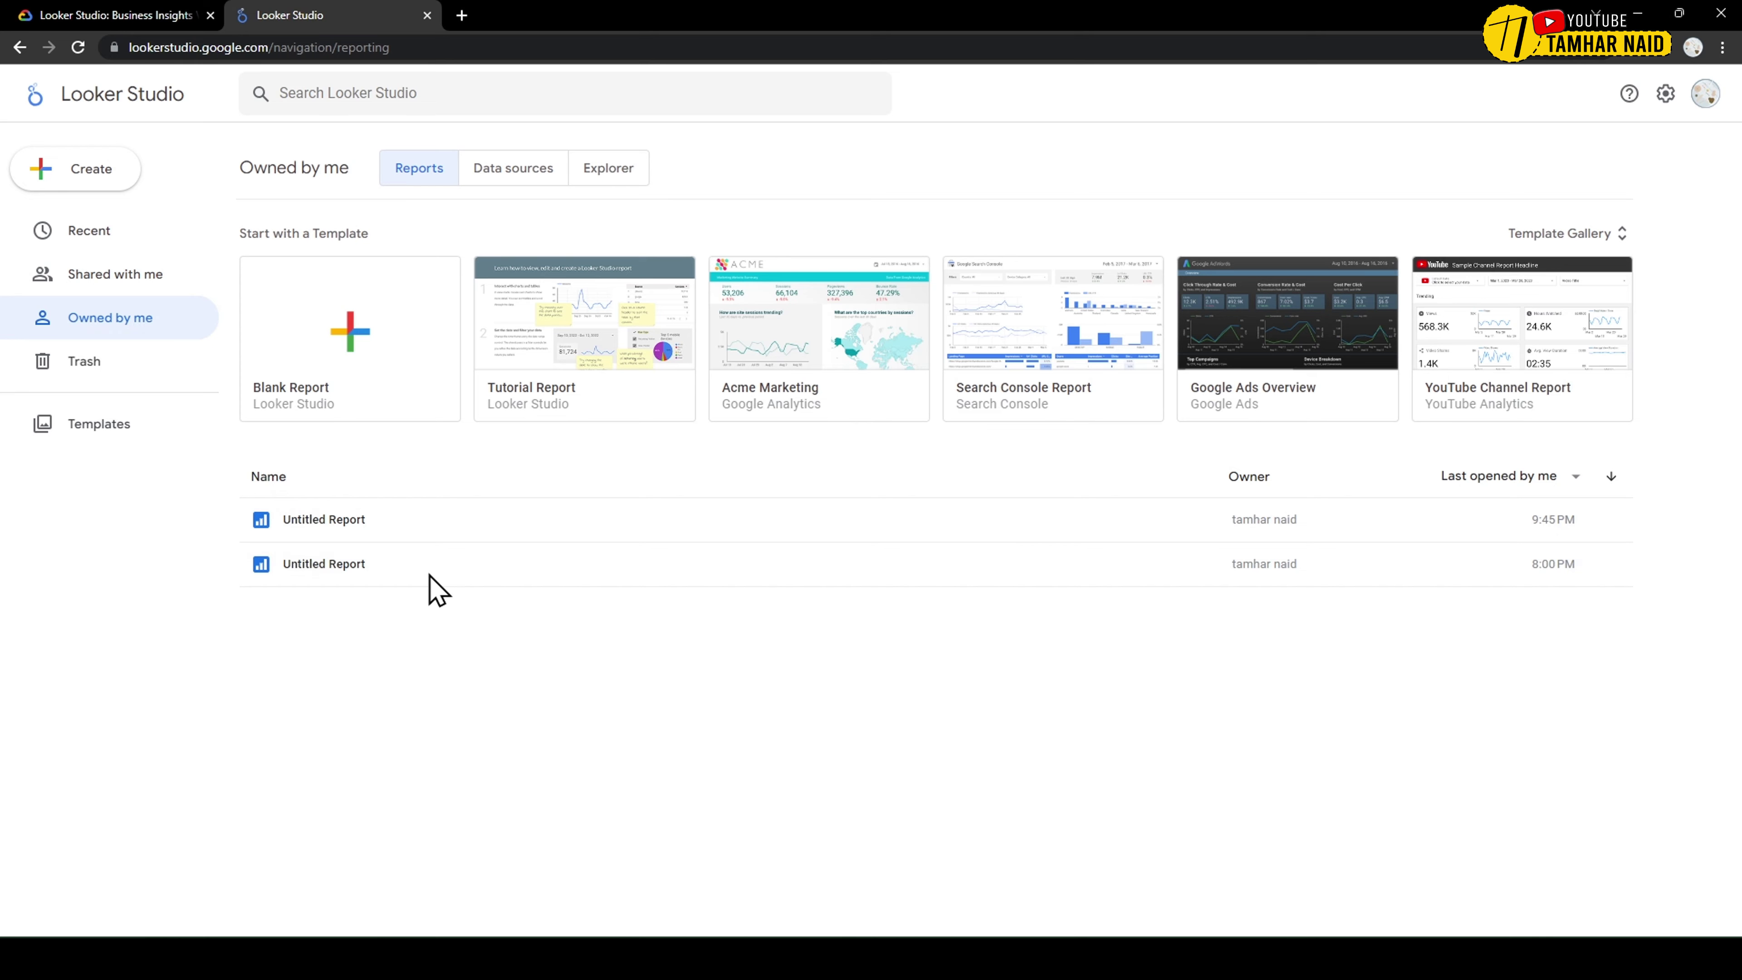
click(83, 362)
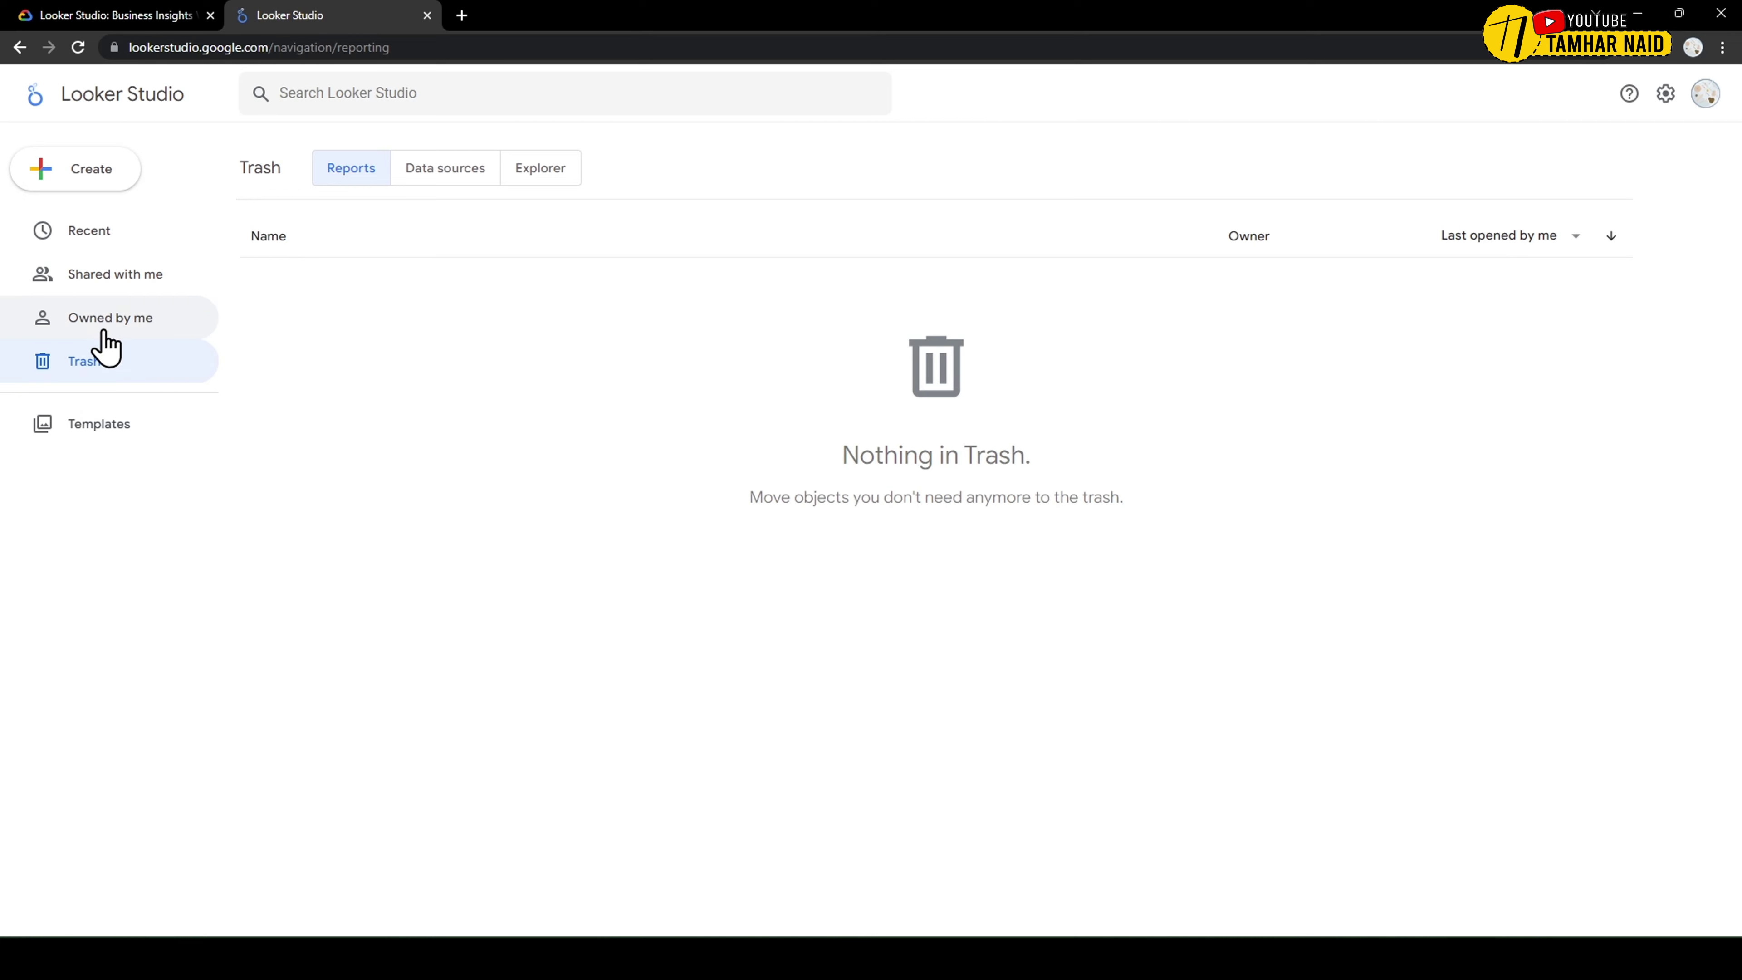
- Browse the Template Gallery's report templates across its categories
click(103, 438)
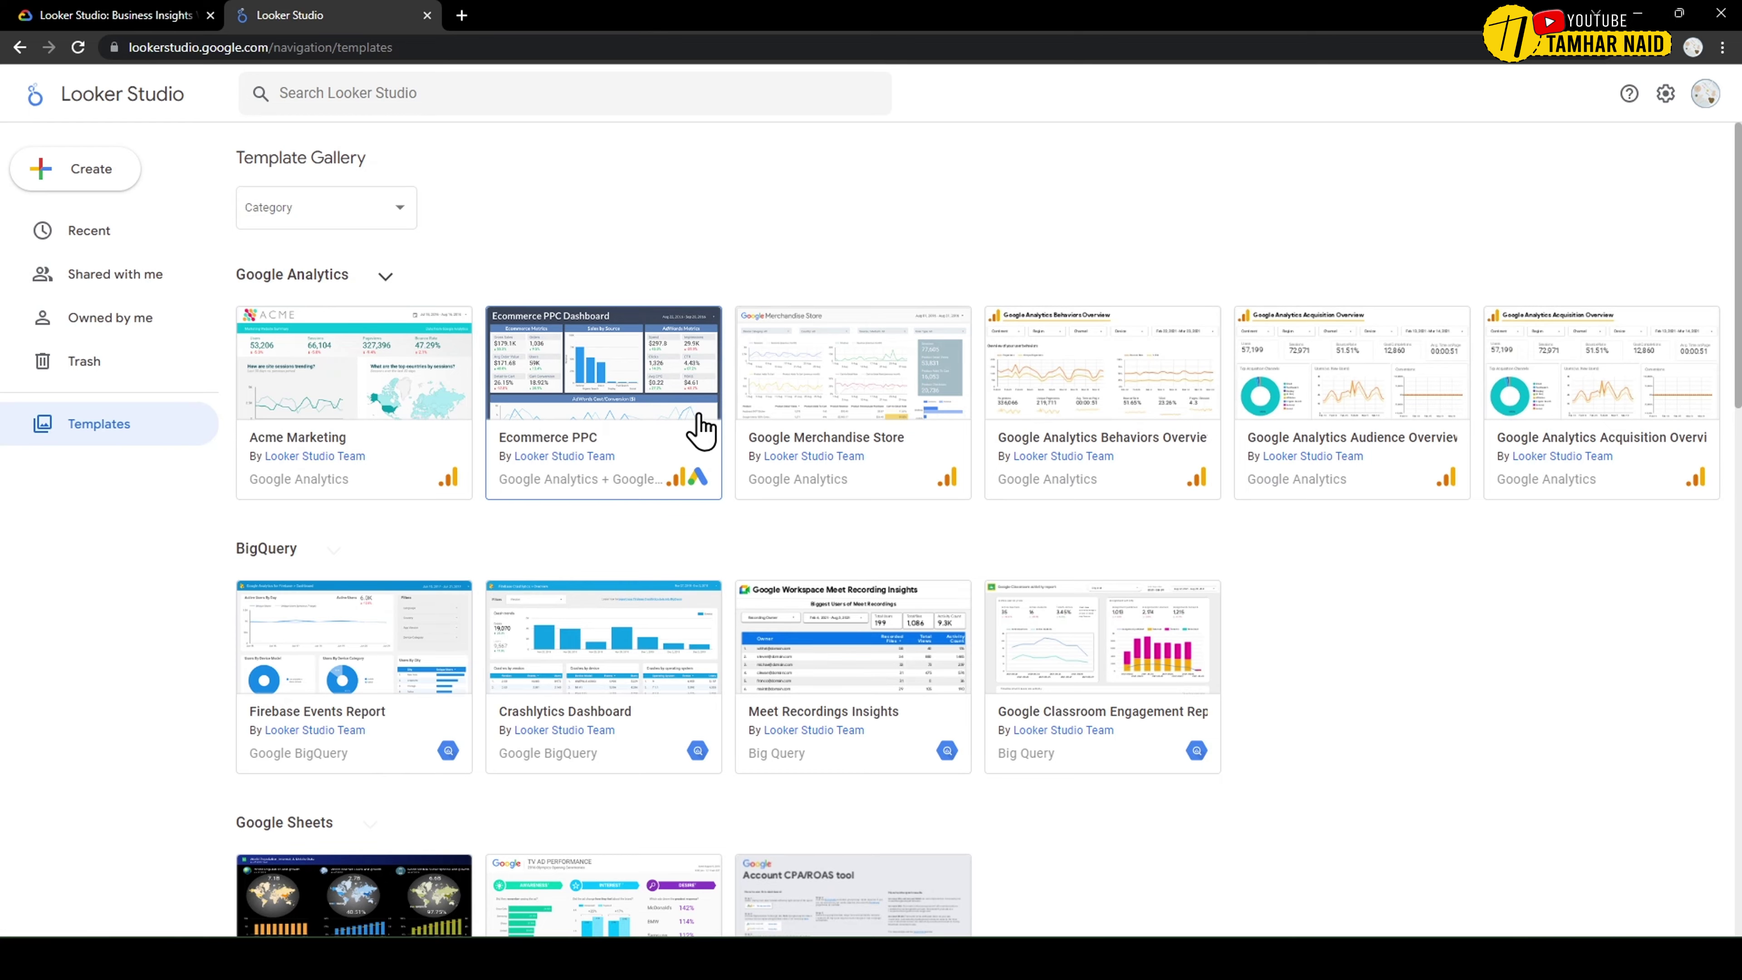
scroll(699, 429, down, 3)
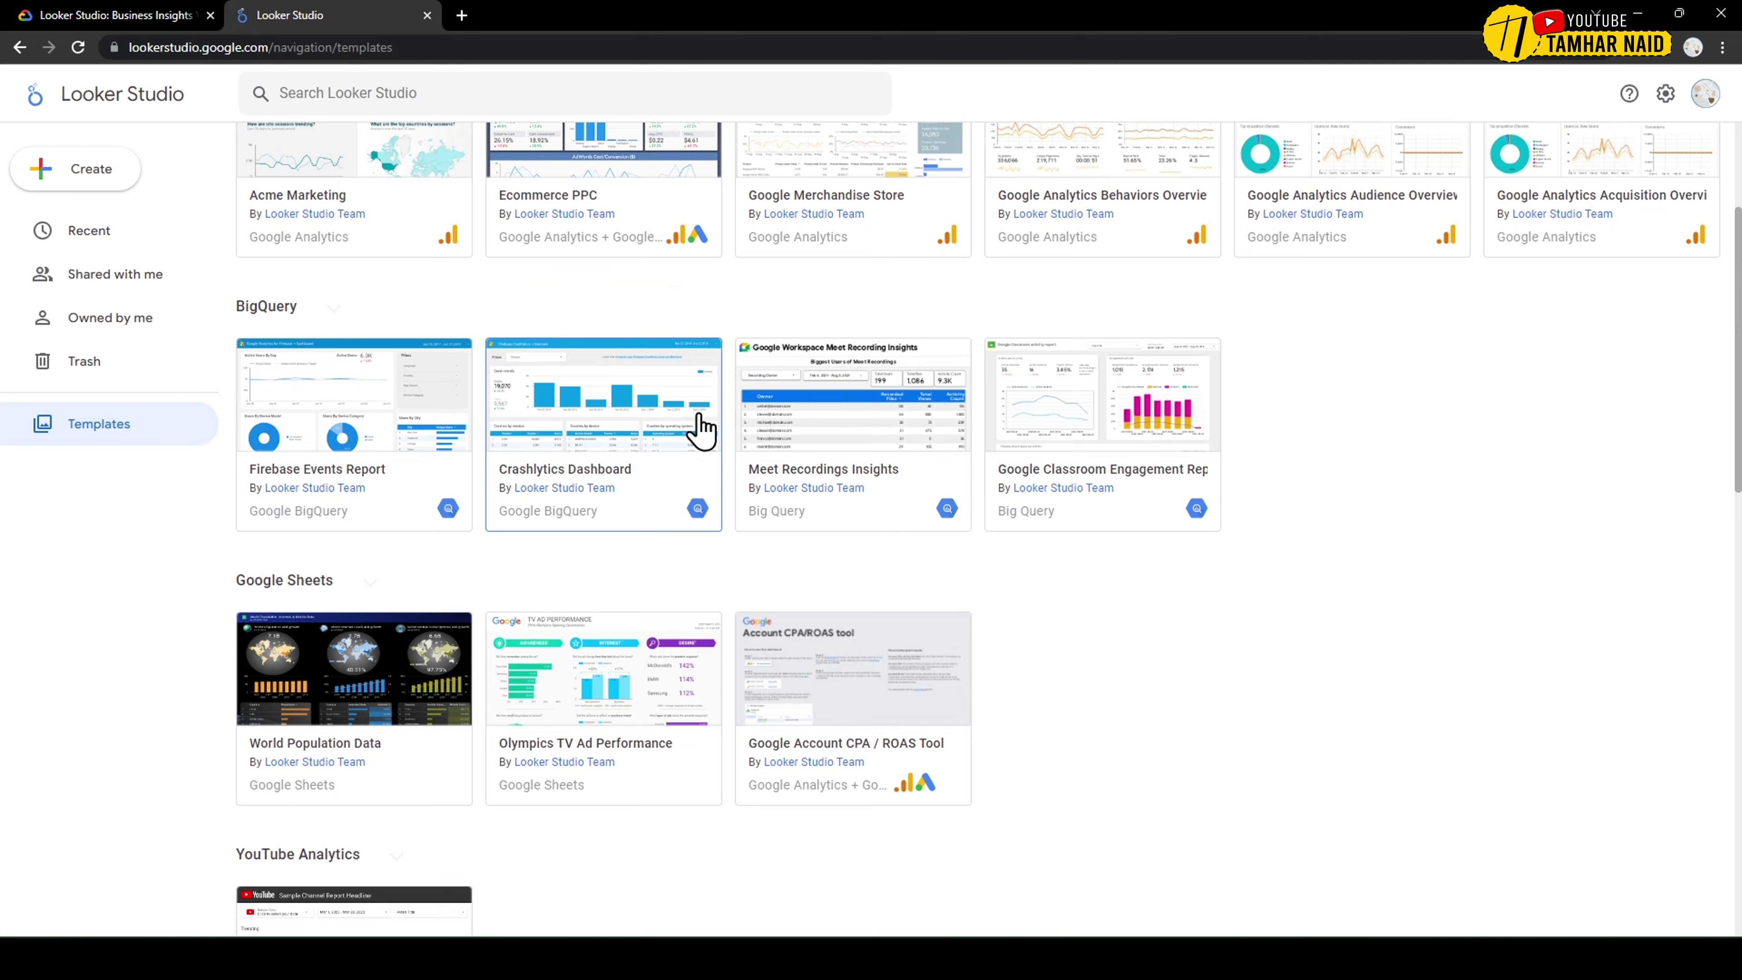
scroll(700, 429, up, 3)
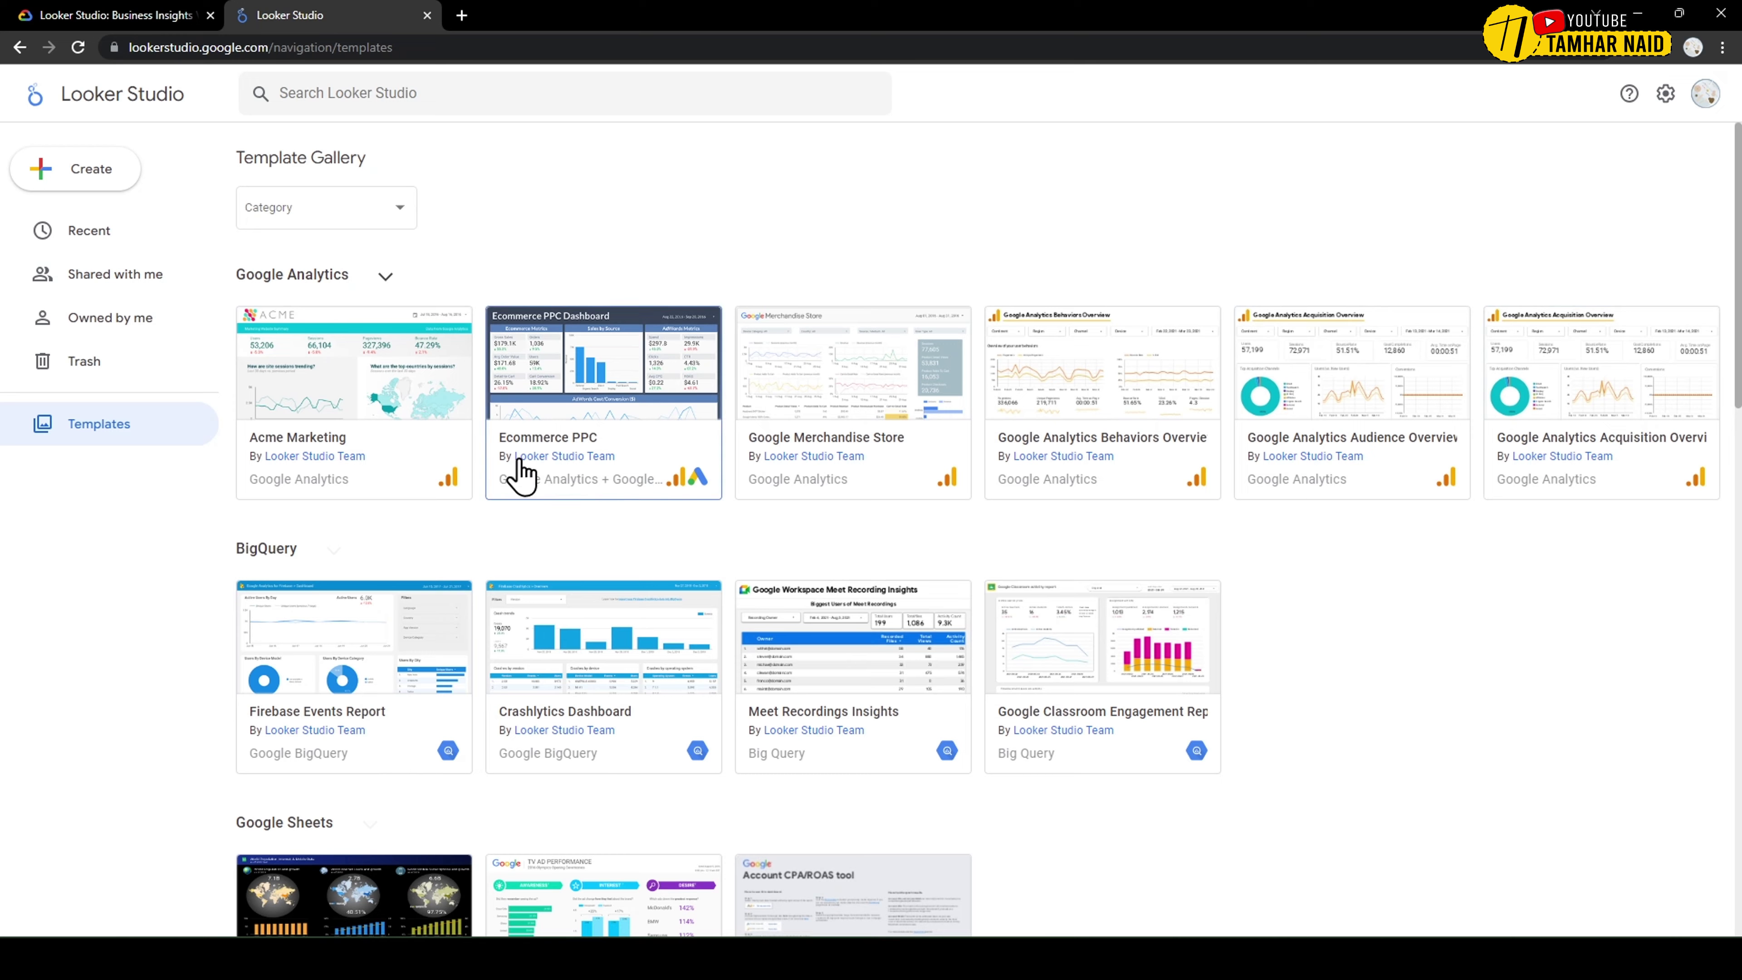
scroll(1182, 583, down, 5)
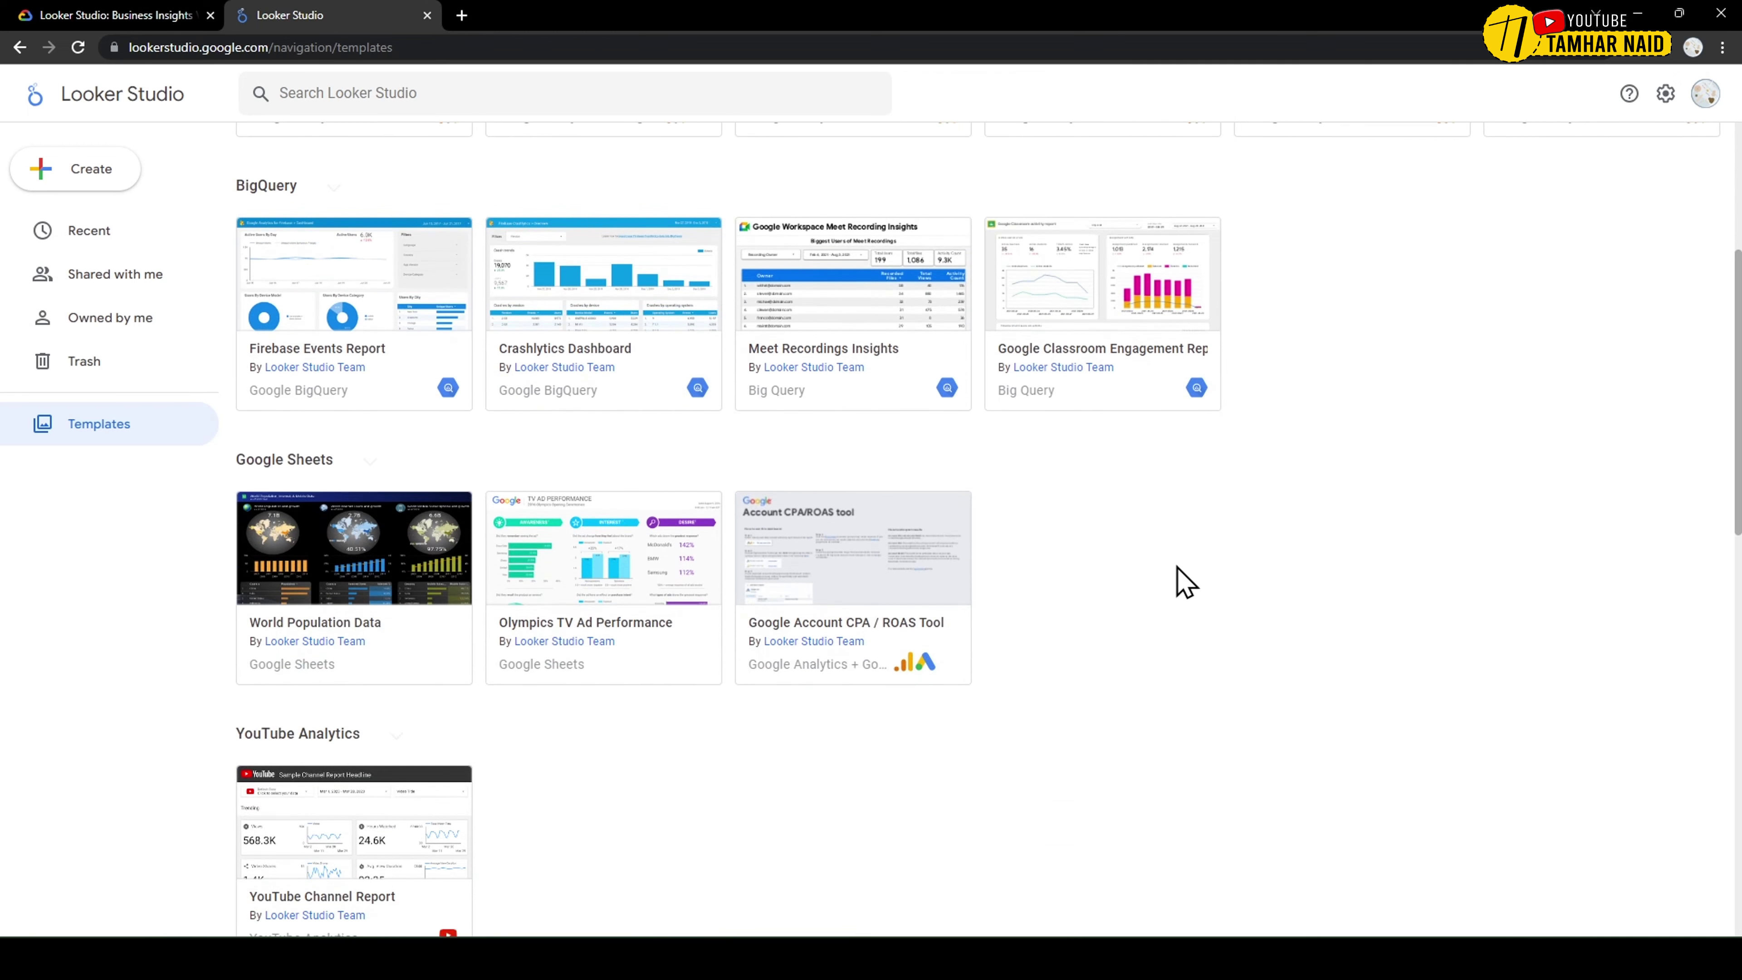
scroll(552, 401, up, 5)
- Open the Ecommerce PPC template and examine its metrics, Sales by Source chart and campaign tables
click(552, 401)
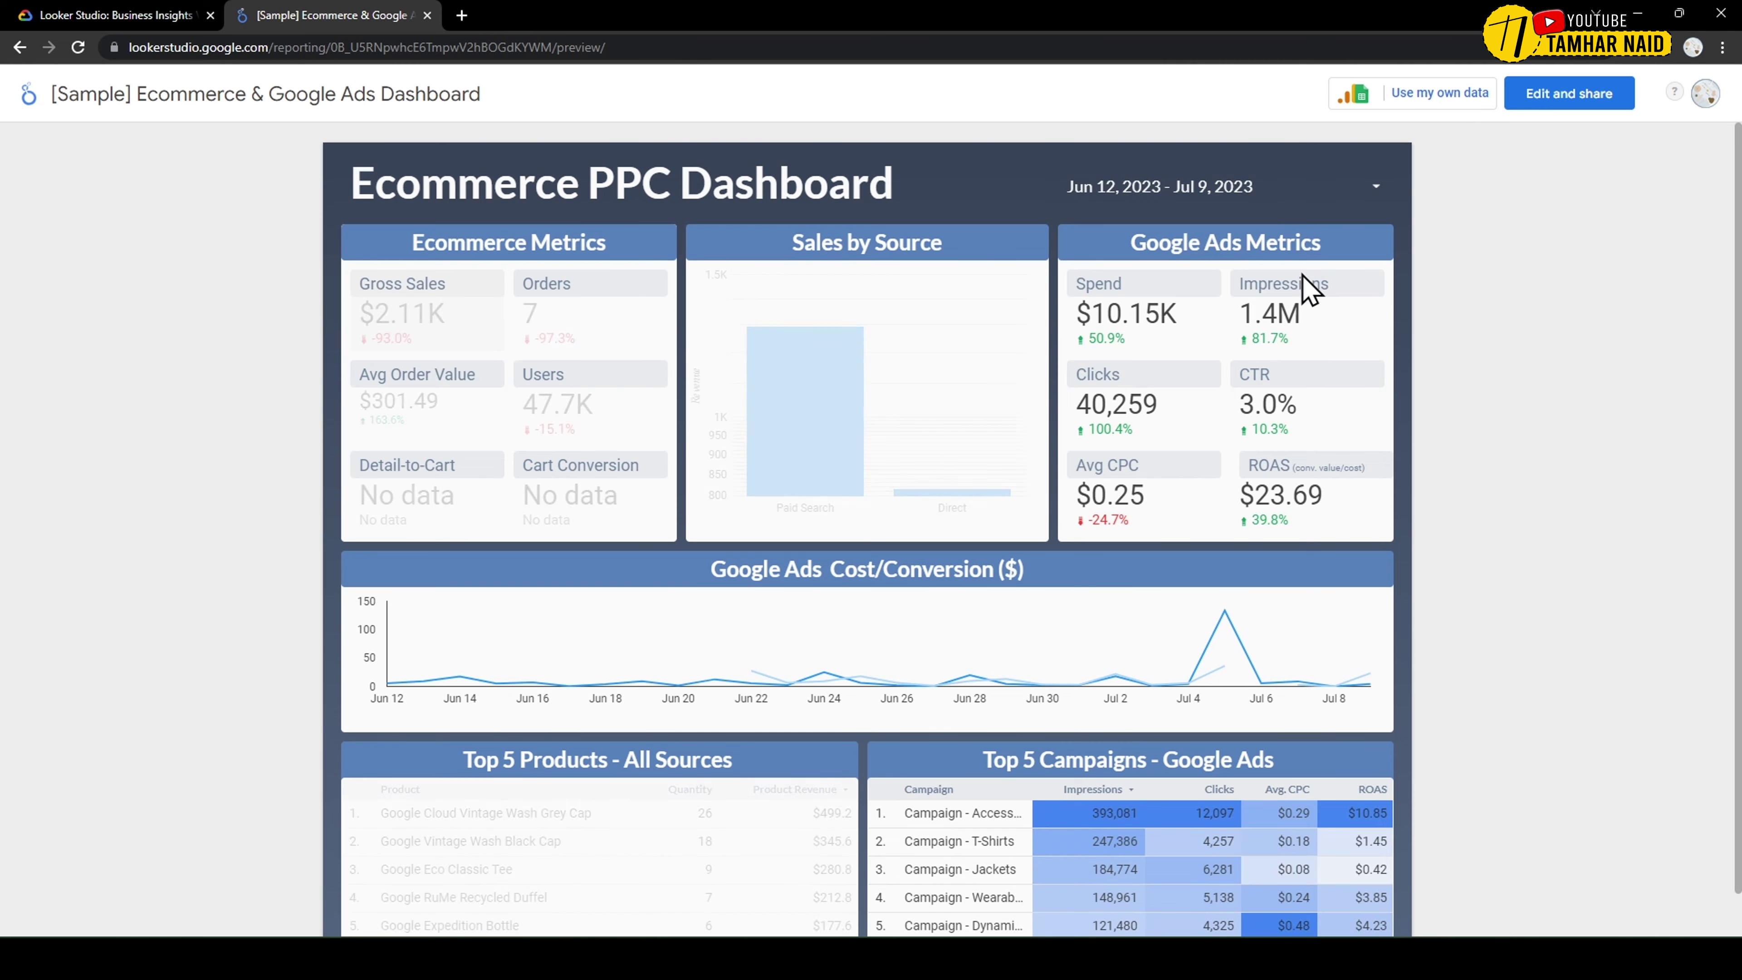
scroll(1281, 388, down, 1)
scroll(1281, 387, up, 1)
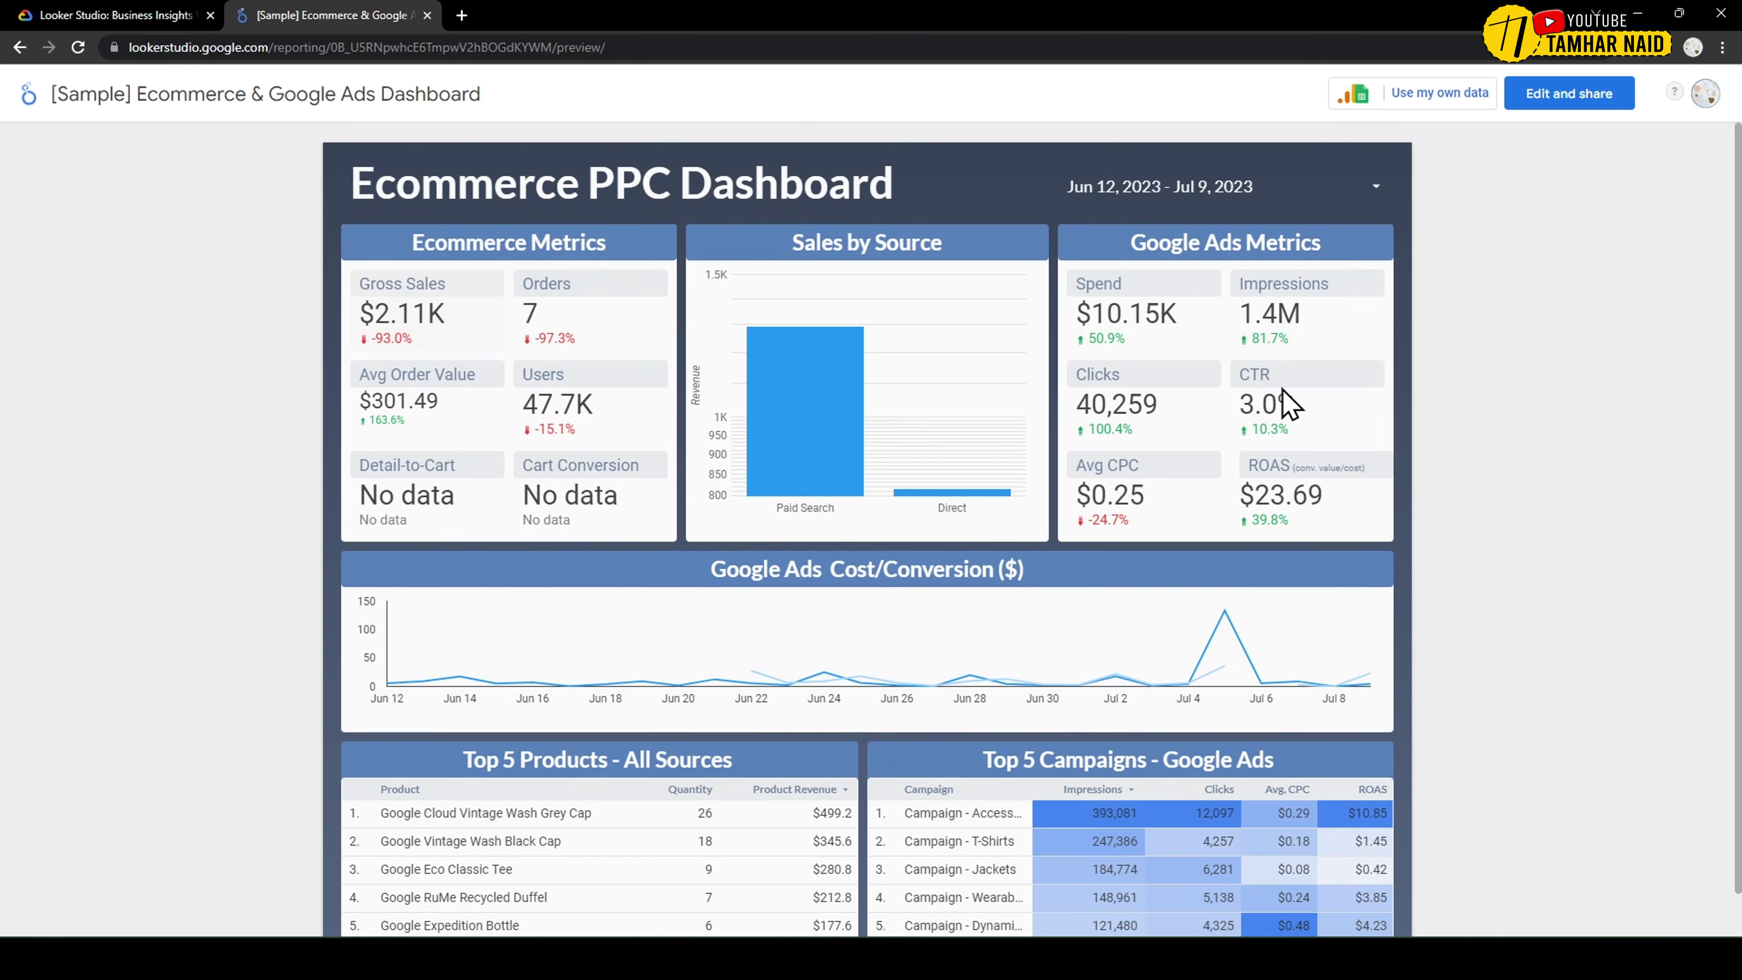
scroll(1284, 395, down, 1)
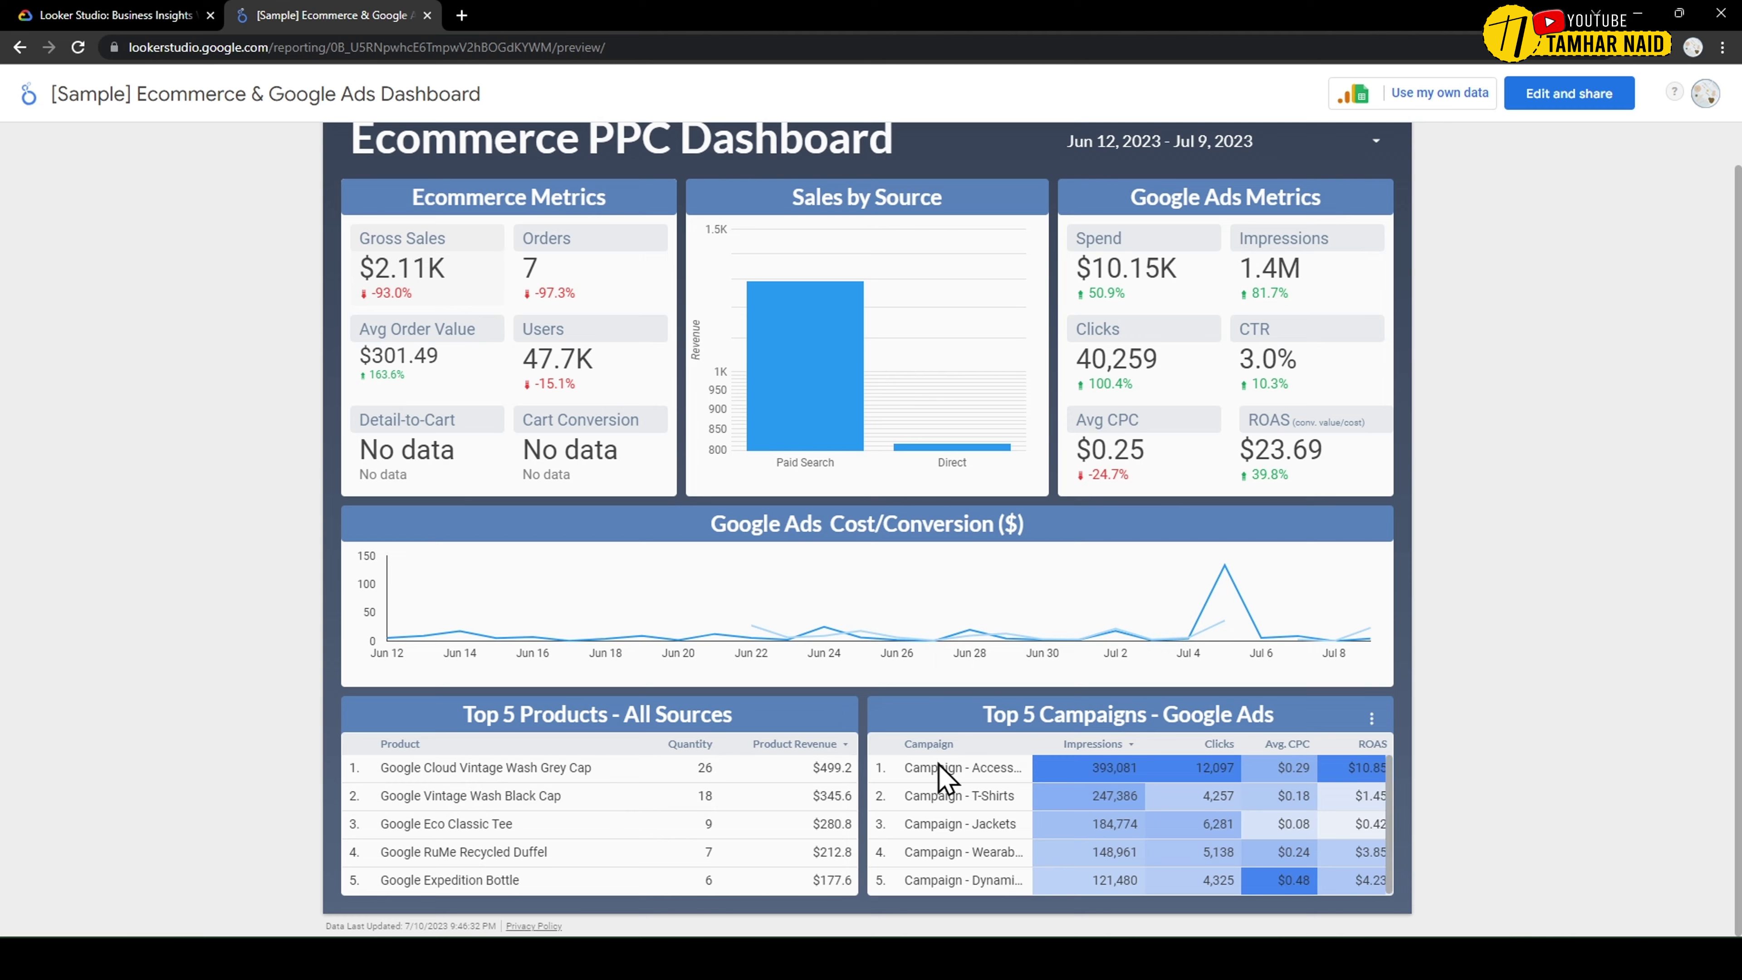
mouse_move(836, 358)
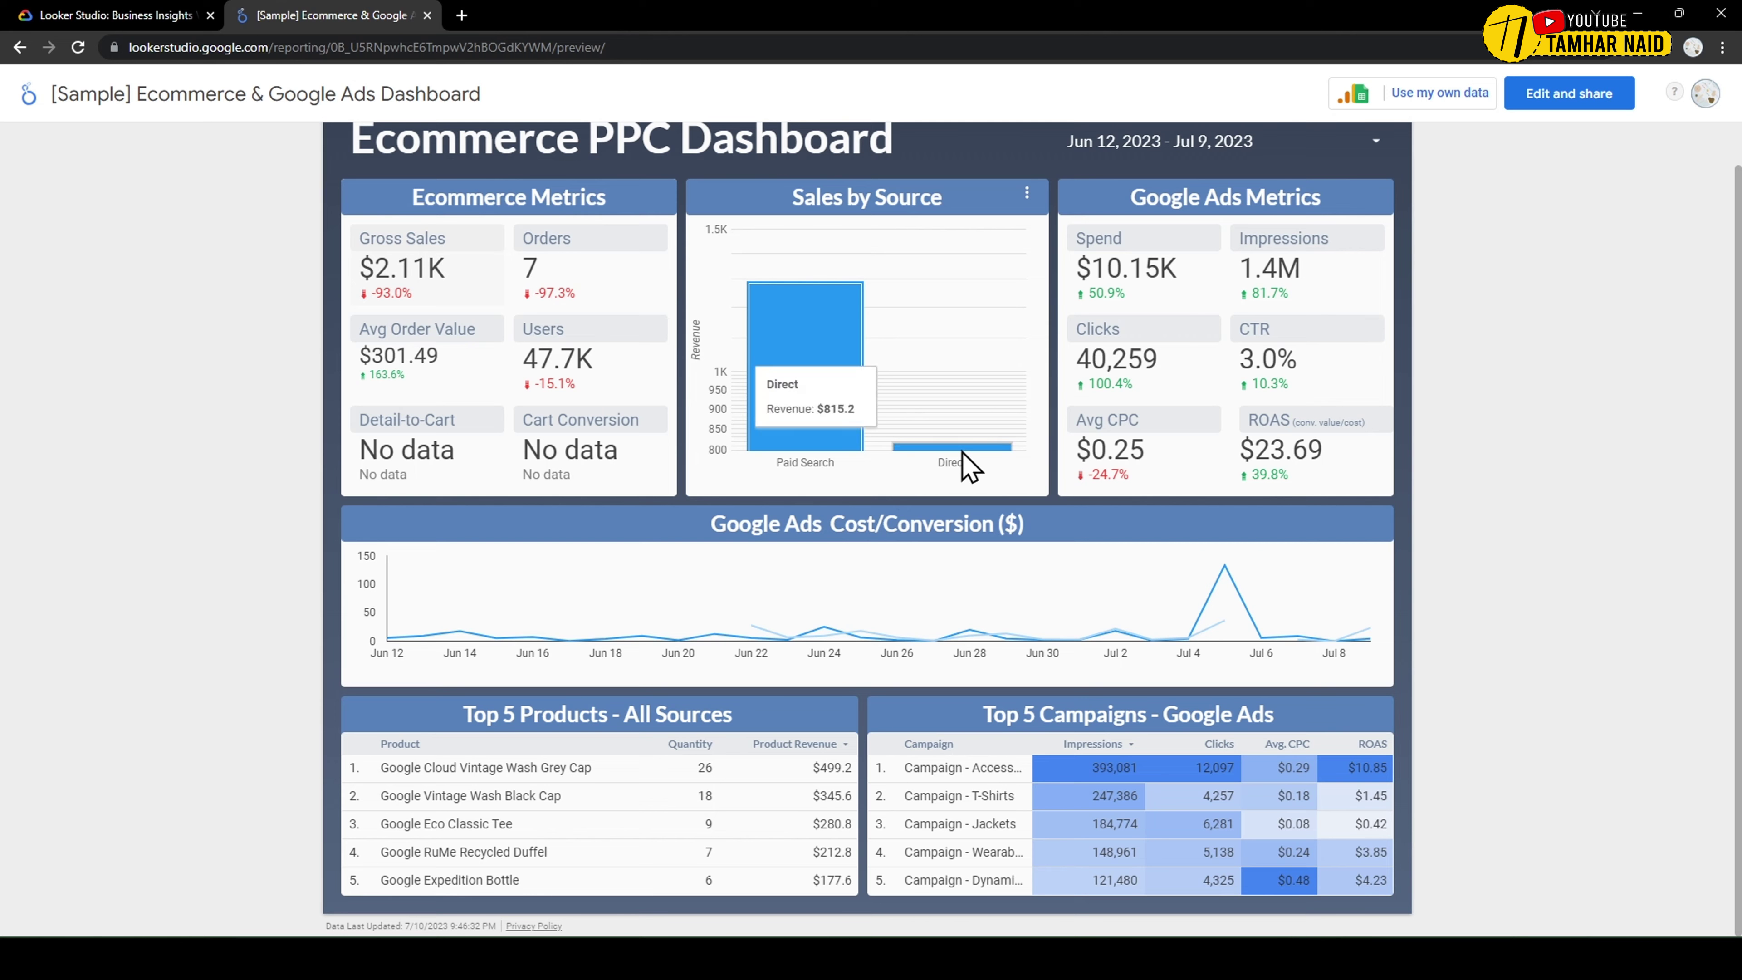
drag(382, 247, 1303, 305)
click(1296, 439)
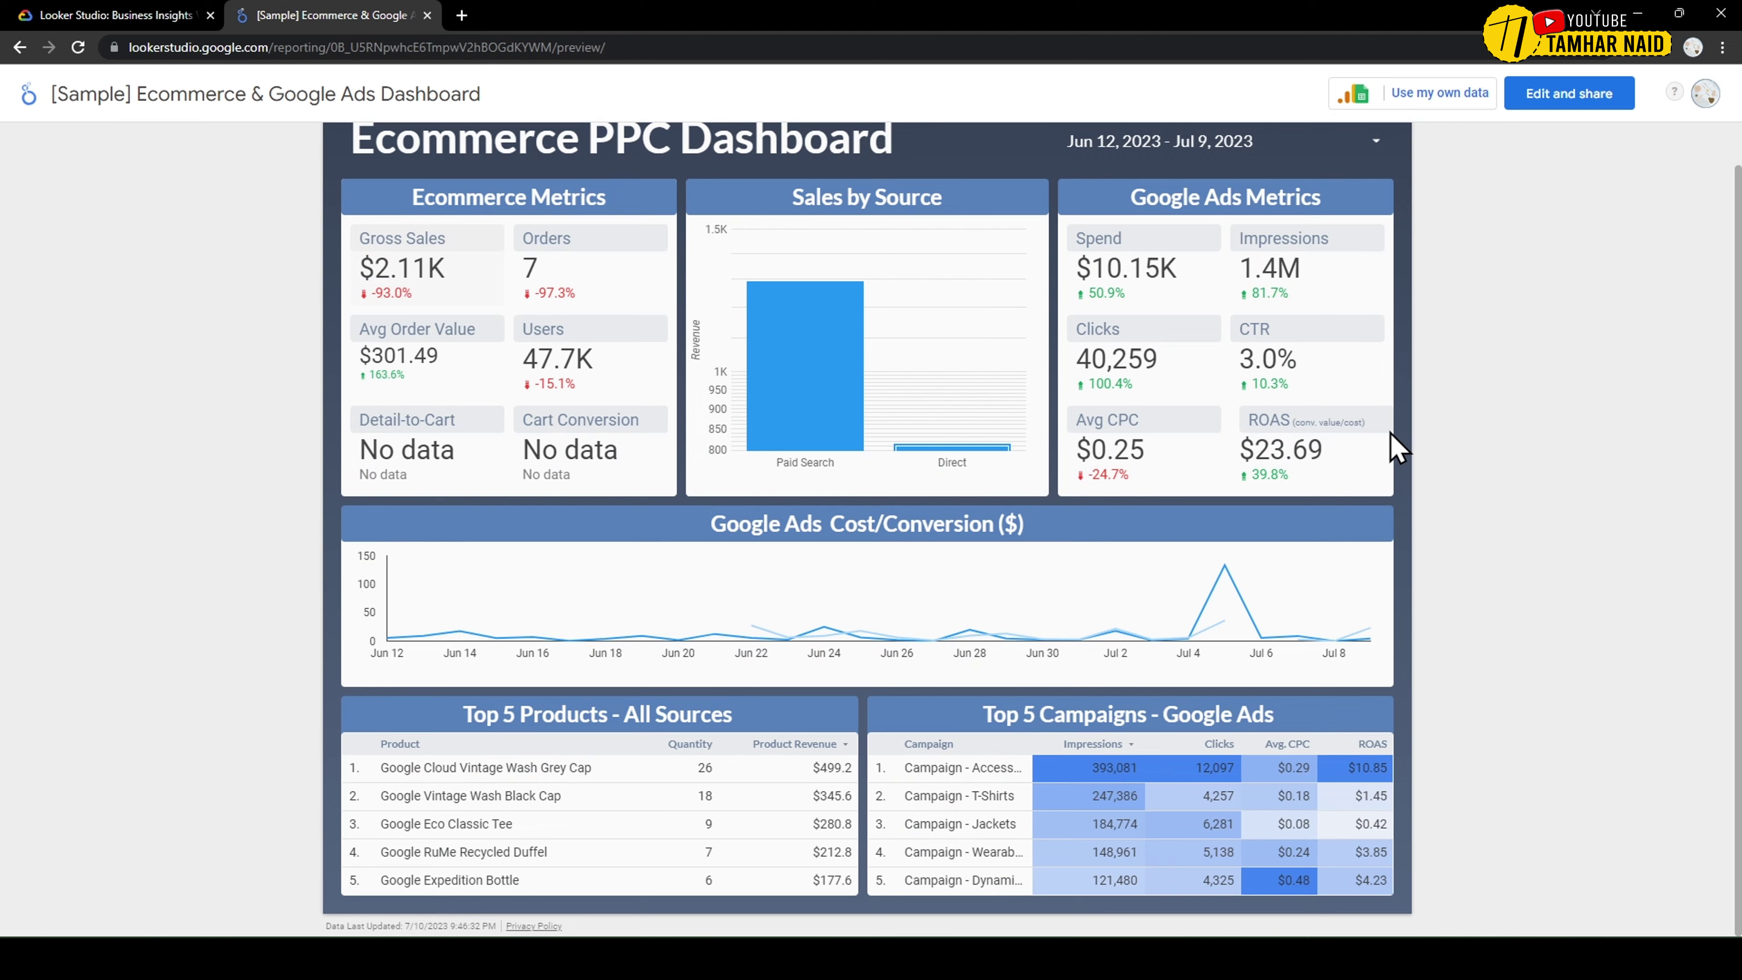
- Close the sample Ecommerce & Google Ads dashboard and review the benefits and key features on the Looker Studio product page
scroll(908, 357, up, 1)
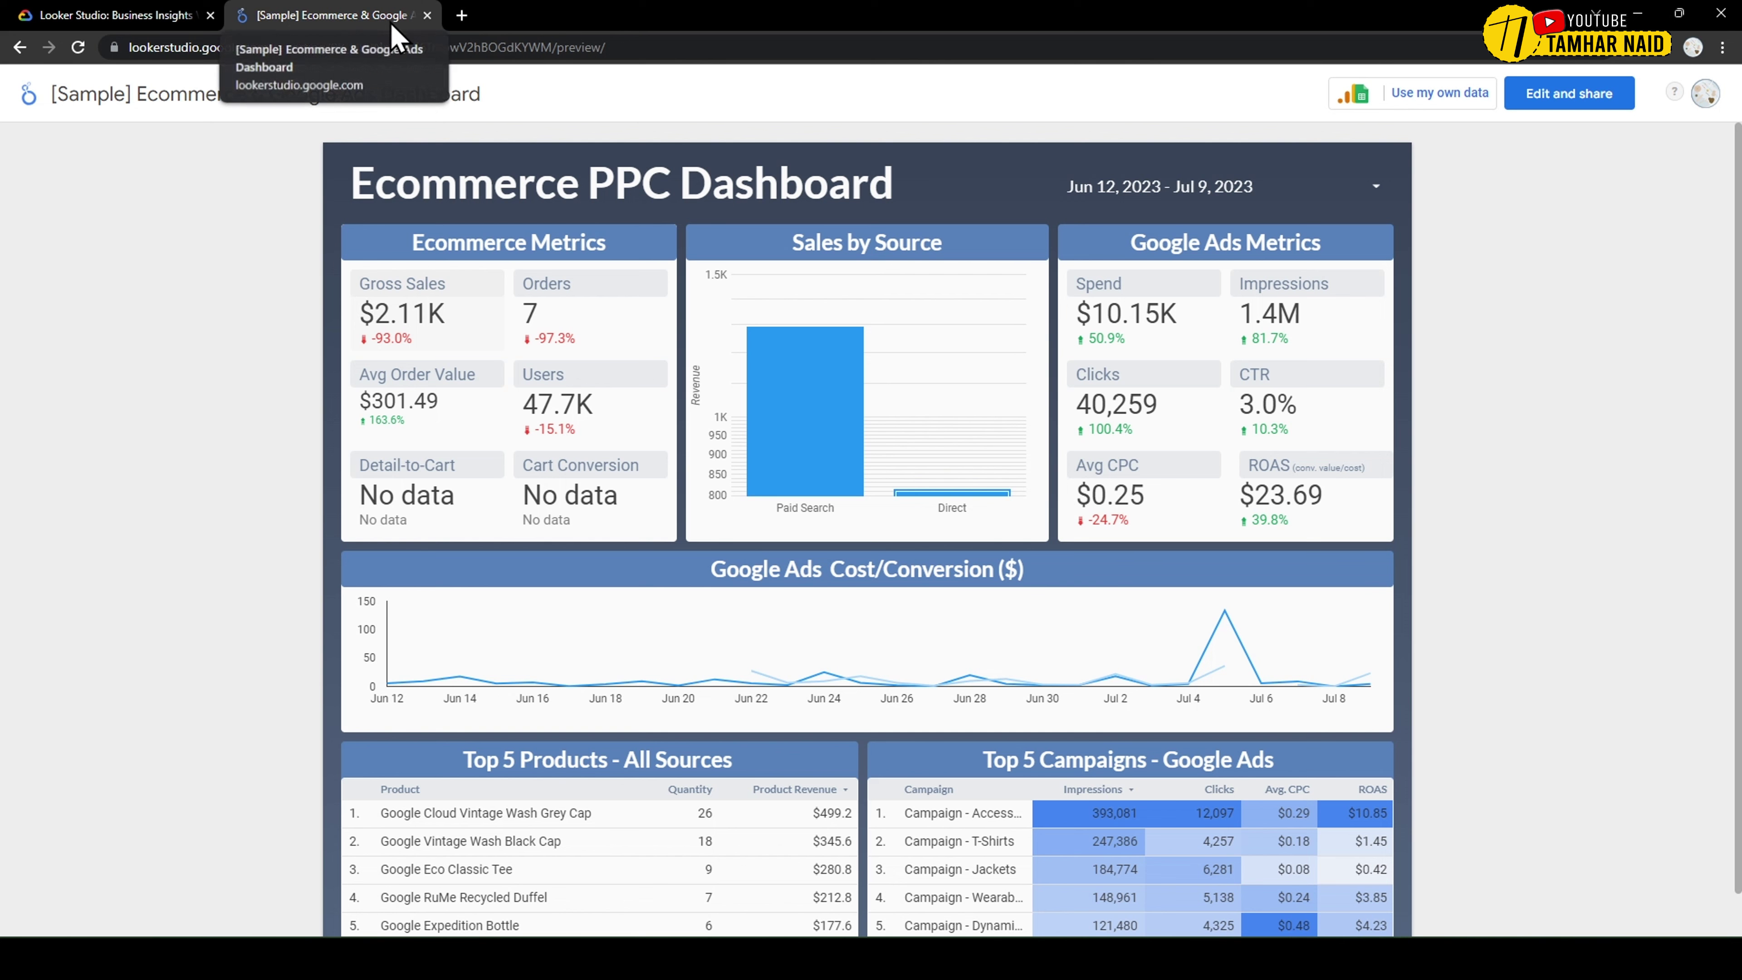
click(428, 15)
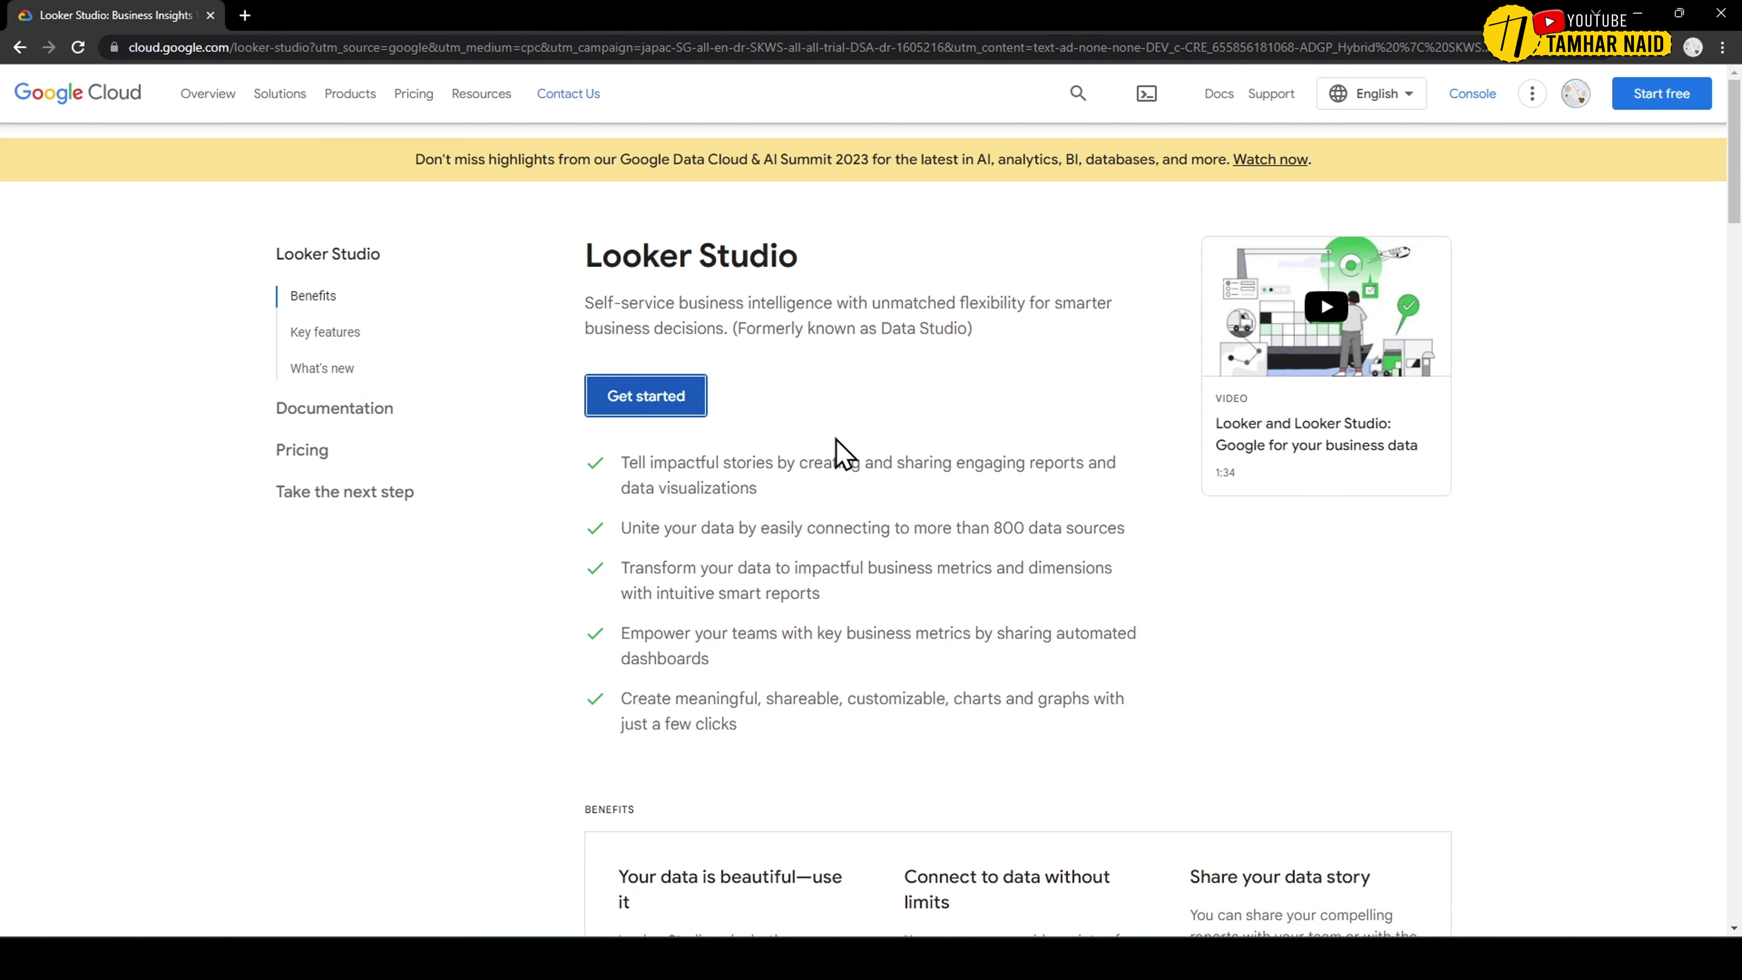
scroll(843, 453, down, 10)
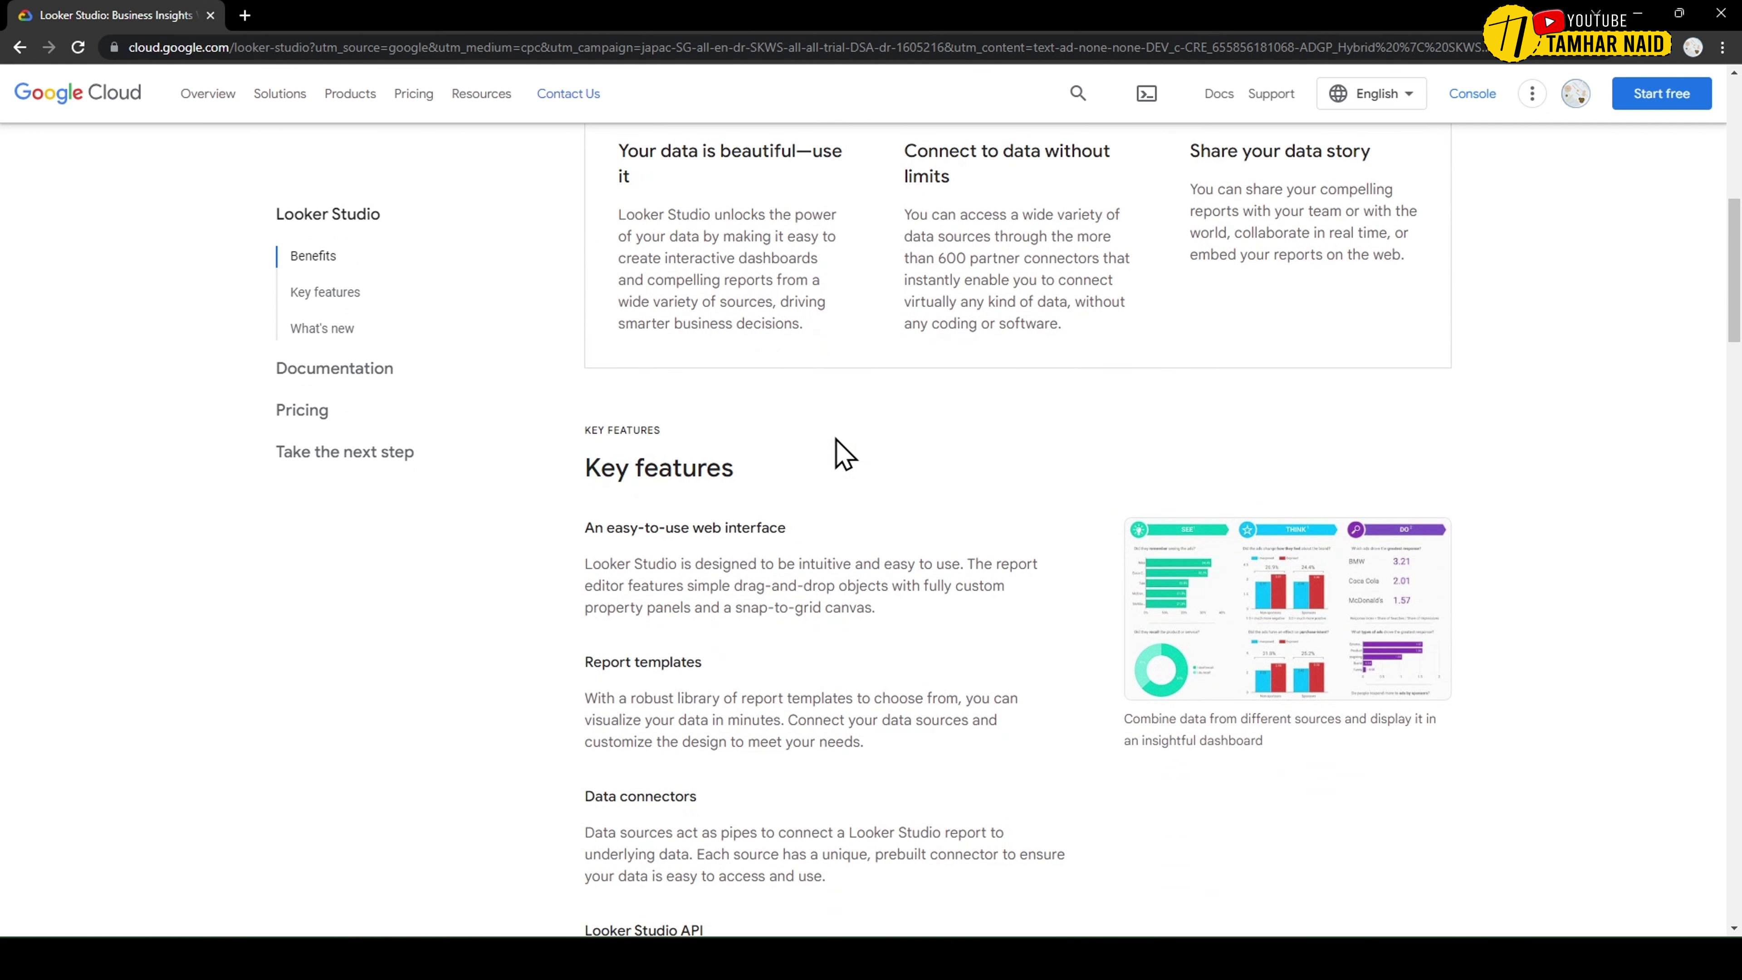
scroll(837, 441, down, 8)
scroll(836, 441, up, 8)
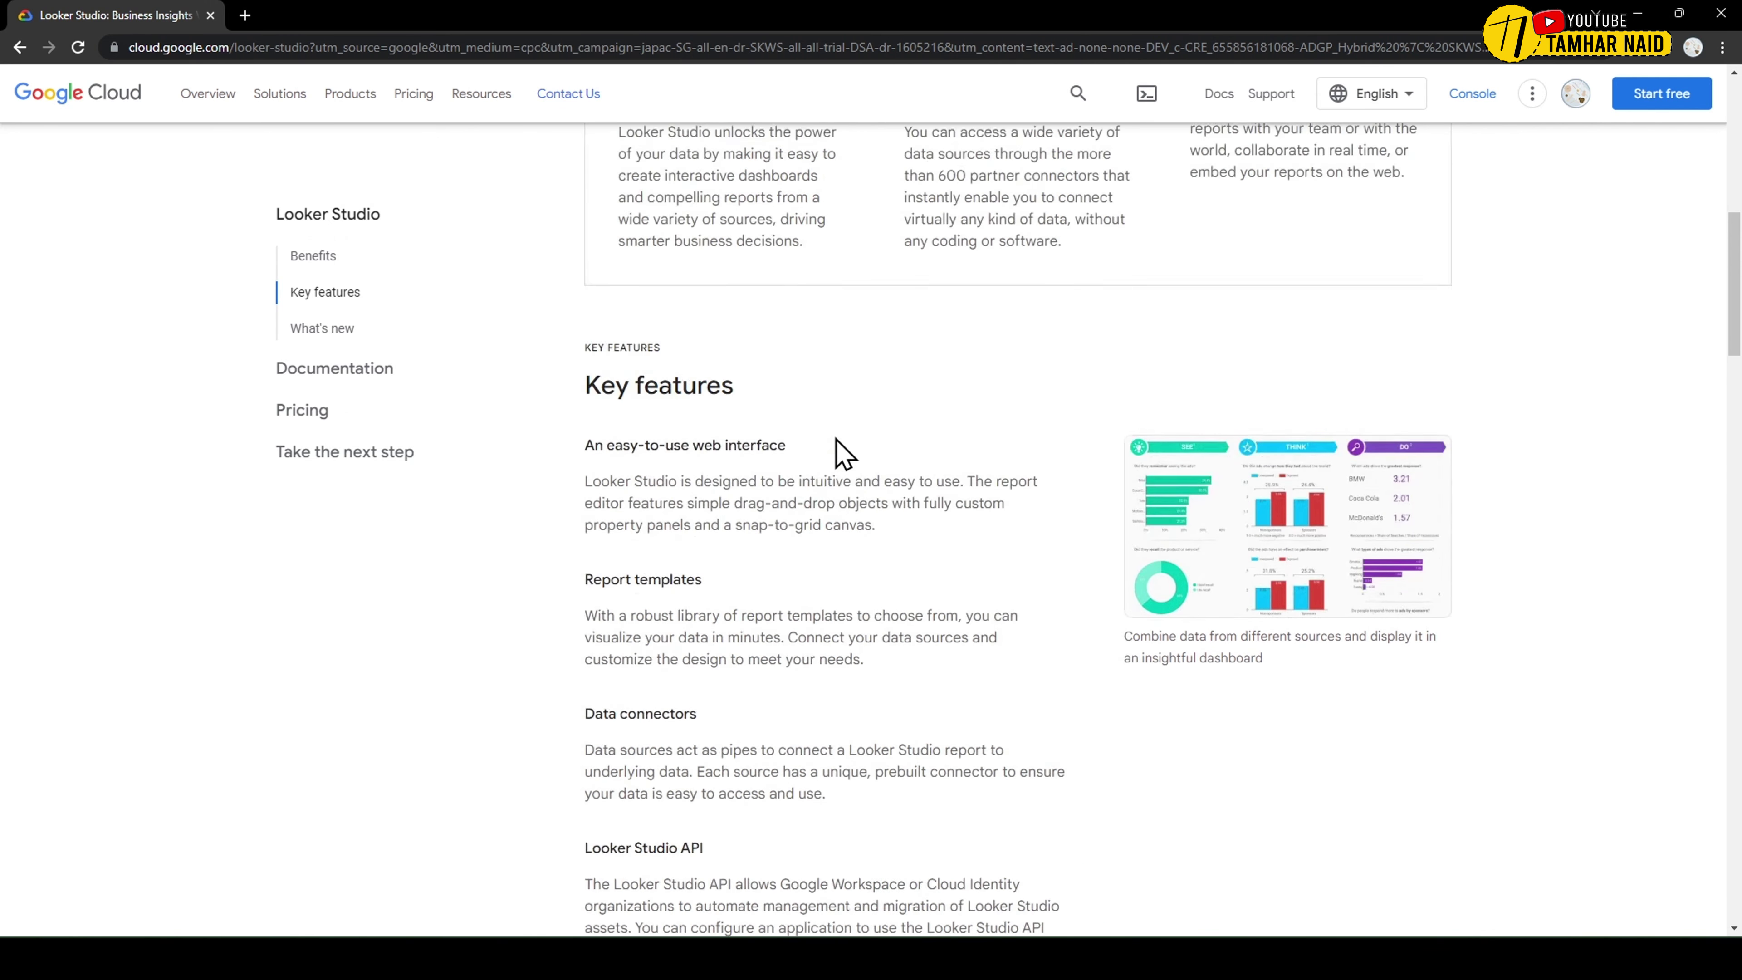
scroll(836, 440, down, 5)
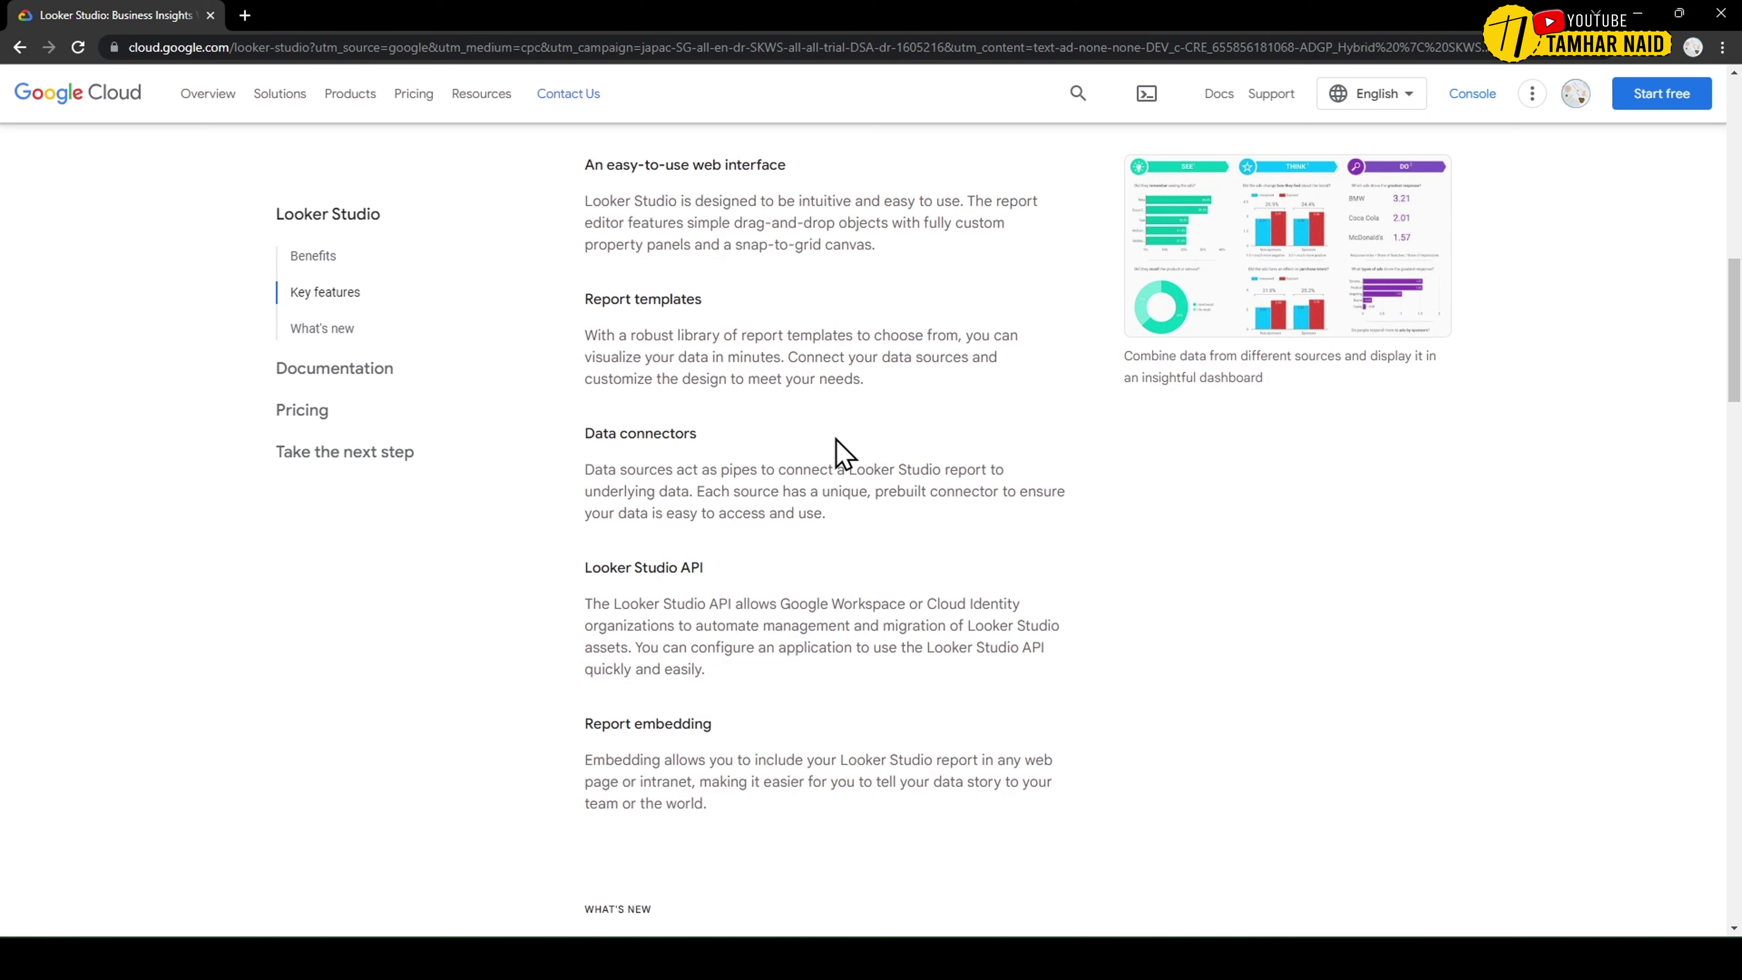
scroll(837, 441, down, 7)
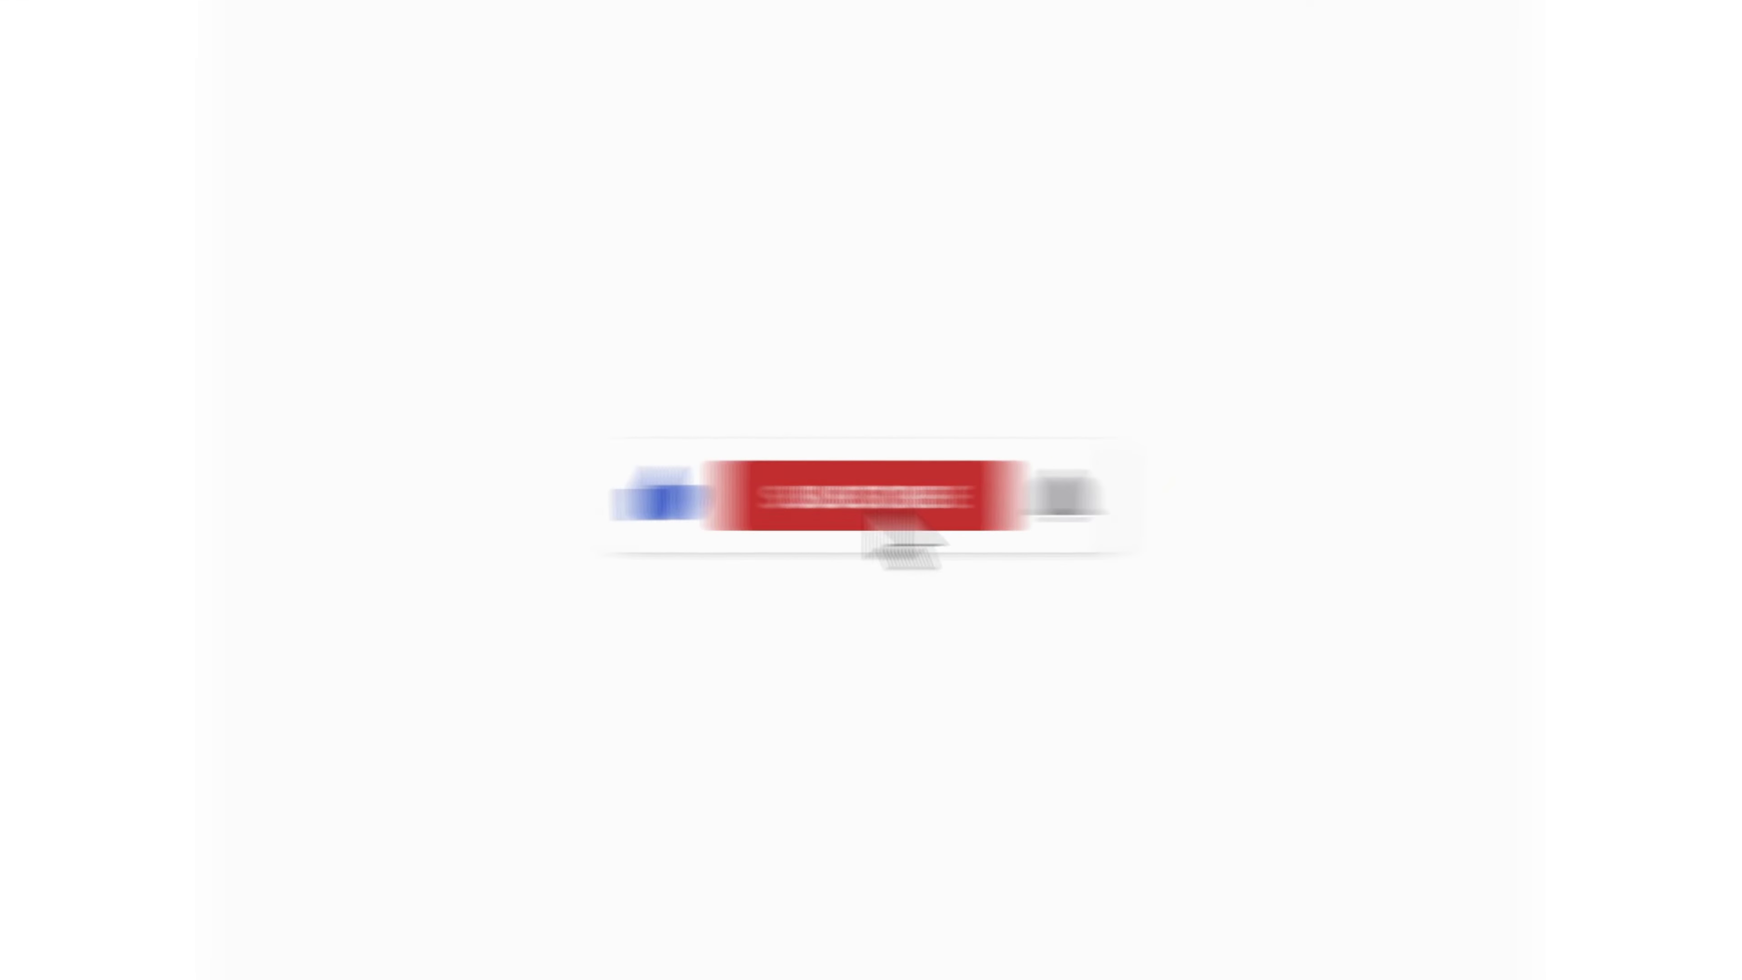